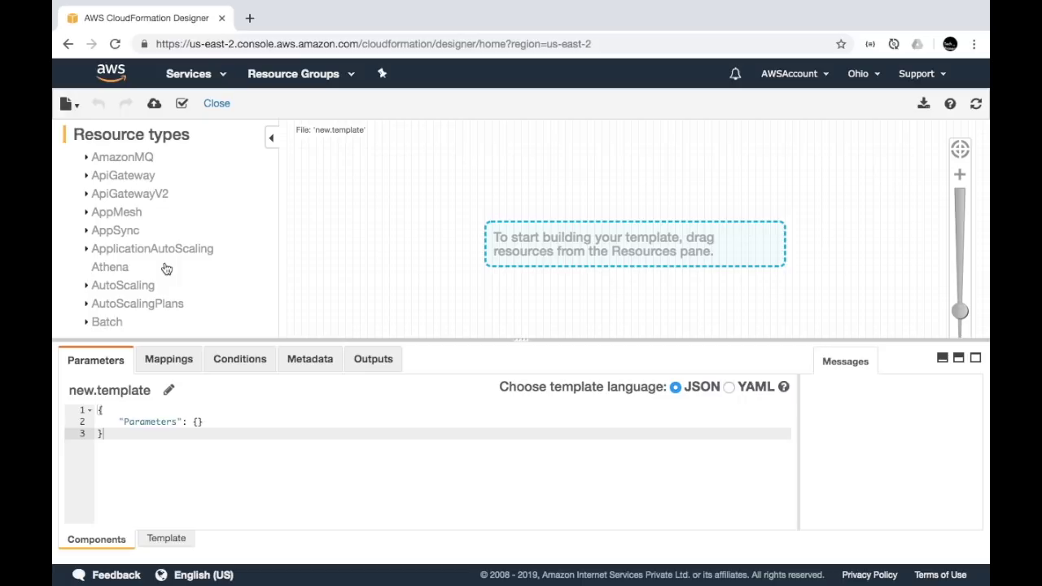
- Add an EC2 Instance resource to the empty template canvas
scroll(166, 268, "down", 5)
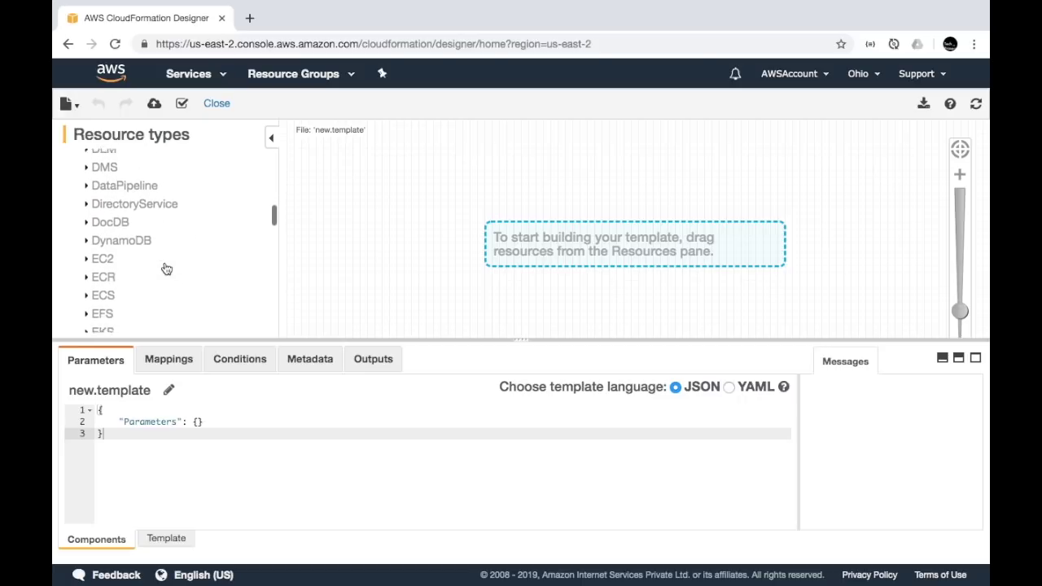
left_click(87, 232)
scroll(104, 242, "down", 2)
scroll(124, 259, "down", 2)
left_click_drag(117, 246, 741, 230)
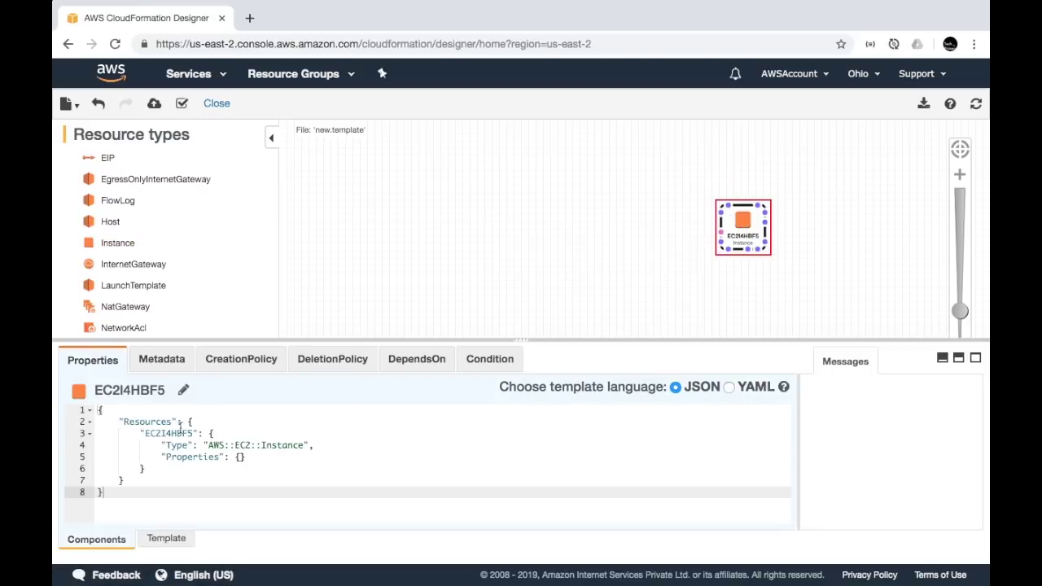
- Rename the instance resource as EC2Instance and refresh the diagram
left_click(185, 390)
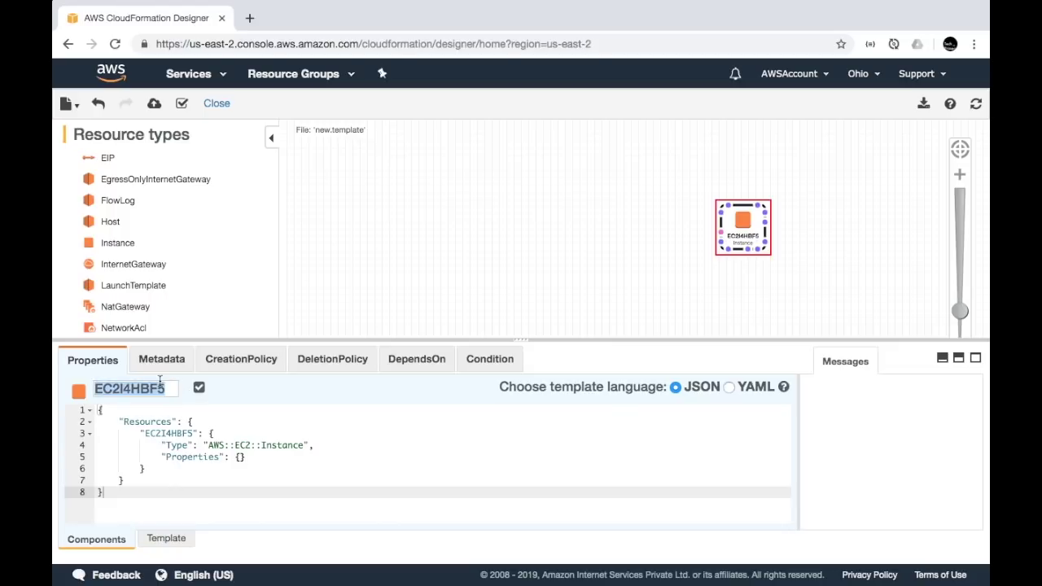
type("EC2Instance")
key("Return")
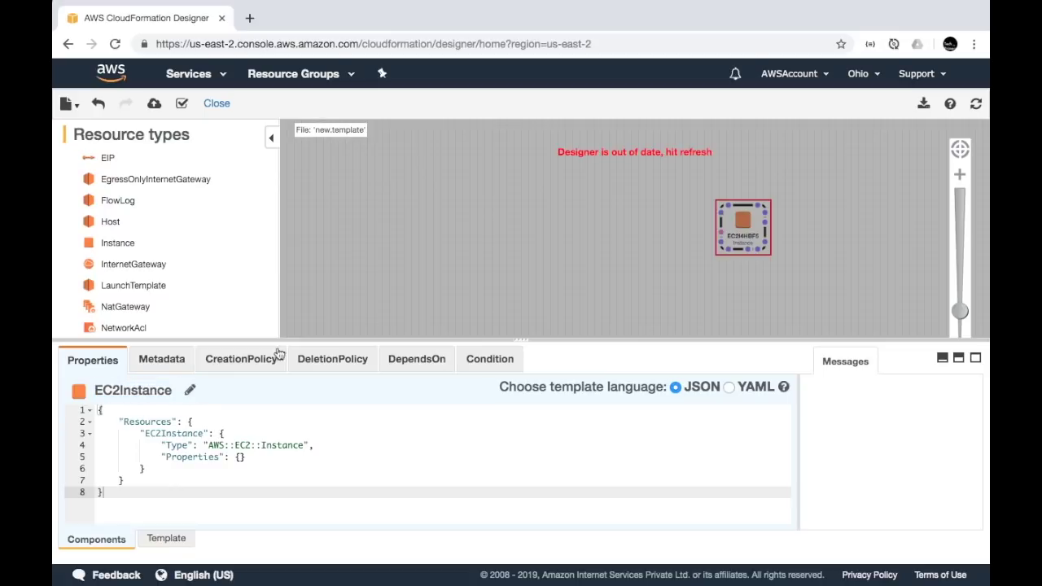
left_click(976, 104)
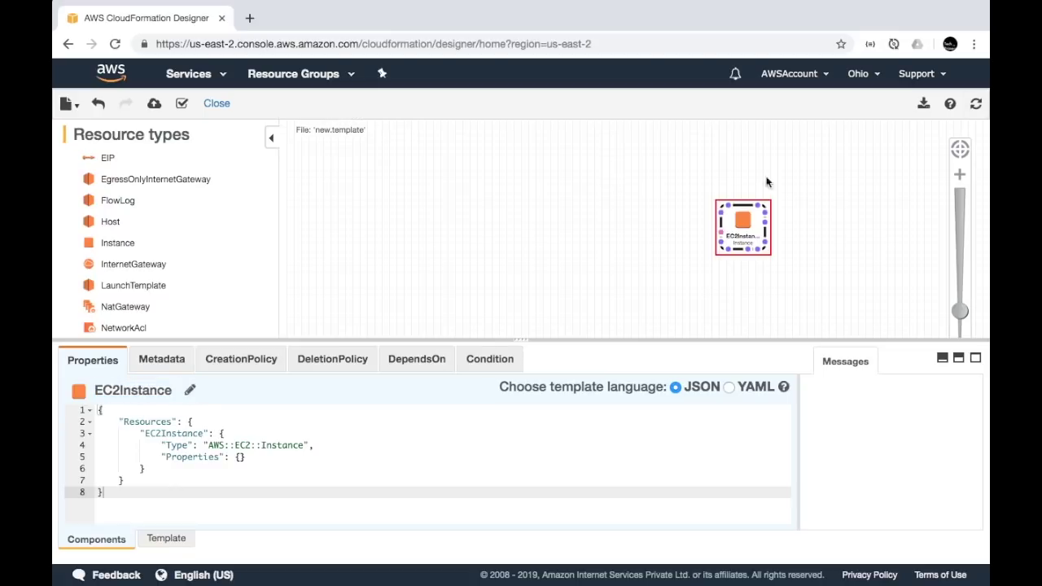
- Add an S3 Bucket resource to the canvas beside the EC2 instance
left_click(960, 175)
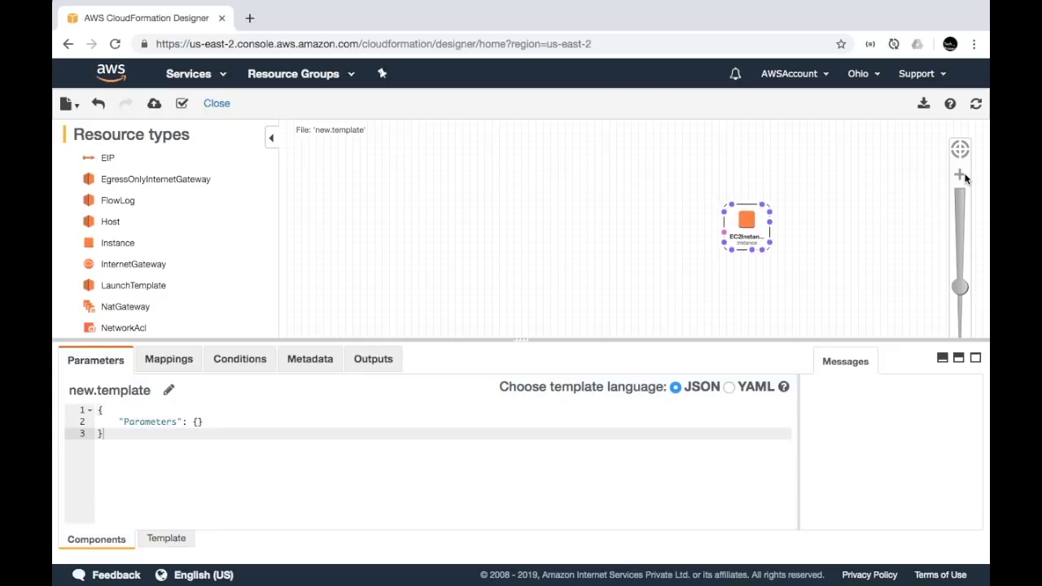
left_click(960, 176)
left_click_drag(959, 186, 958, 214)
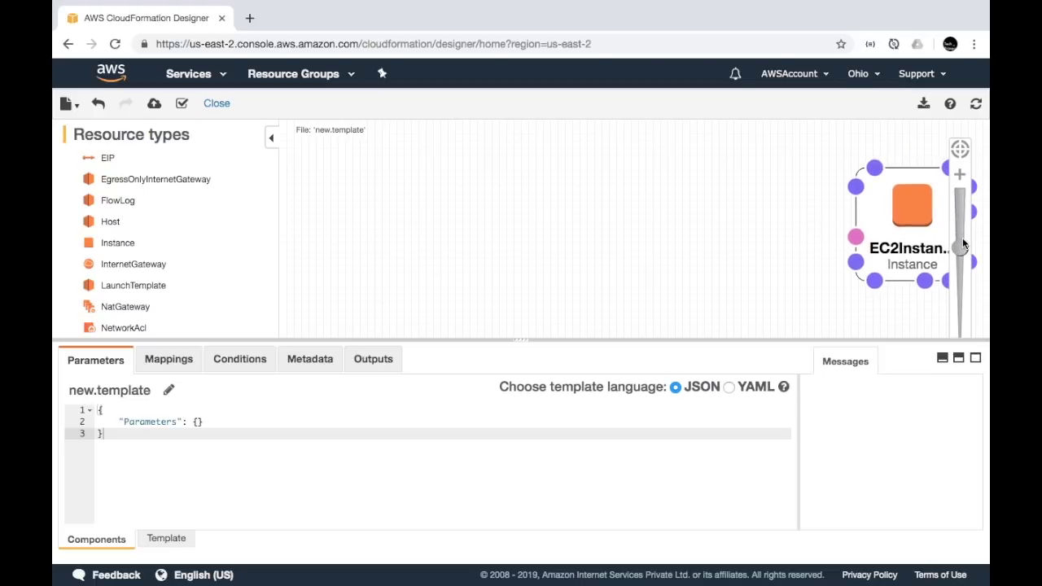
scroll(130, 229, "down", 1)
scroll(130, 229, "down", 15)
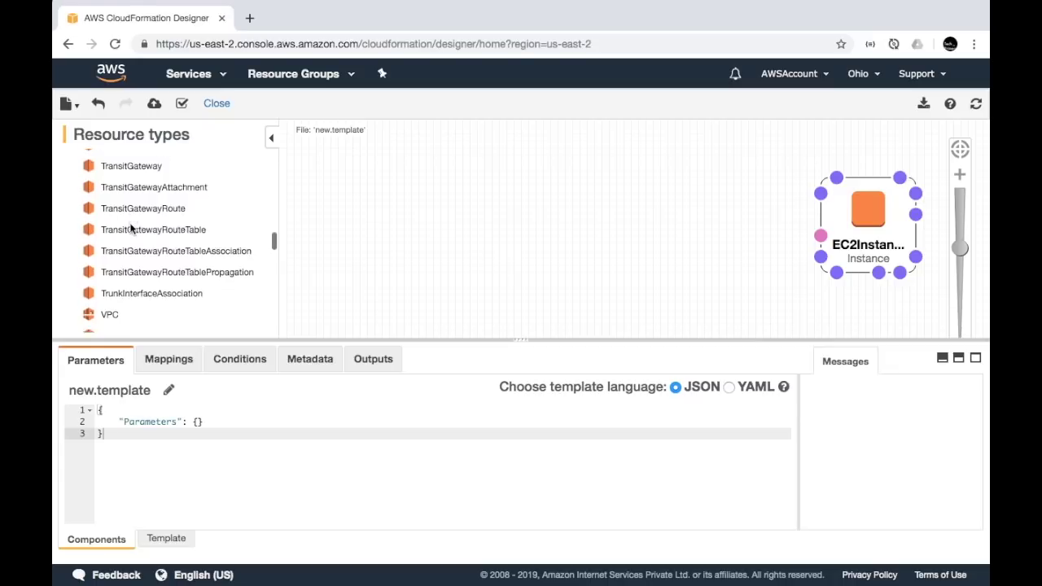
scroll(131, 229, "down", 5)
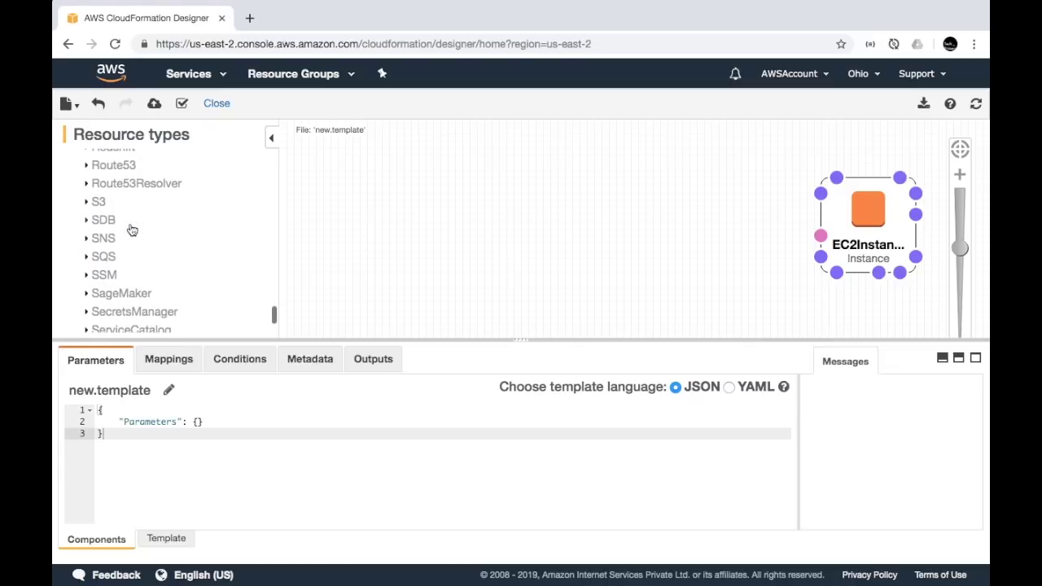
left_click(88, 189)
left_click_drag(106, 180, 583, 249)
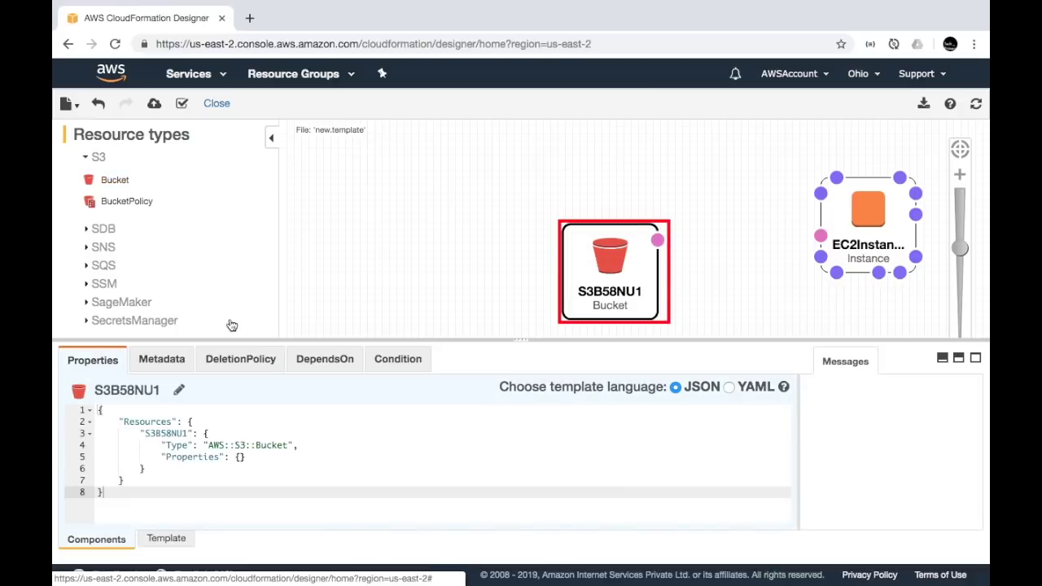
- Rename the bucket resource as S3Bucket and refresh the diagram
left_click(178, 395)
key("super+a")
type("S3Bucket")
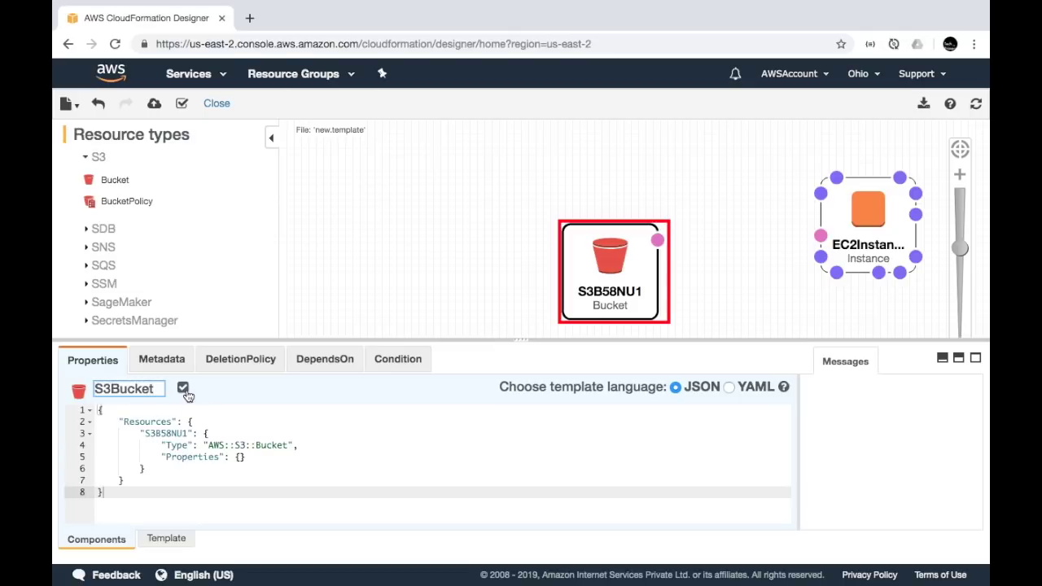
key("Return")
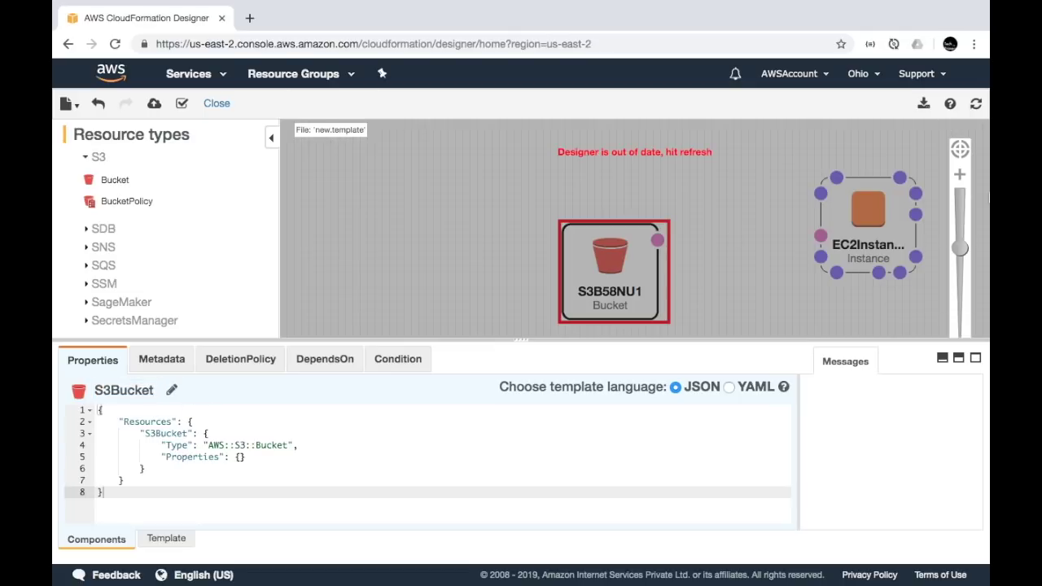
left_click(975, 103)
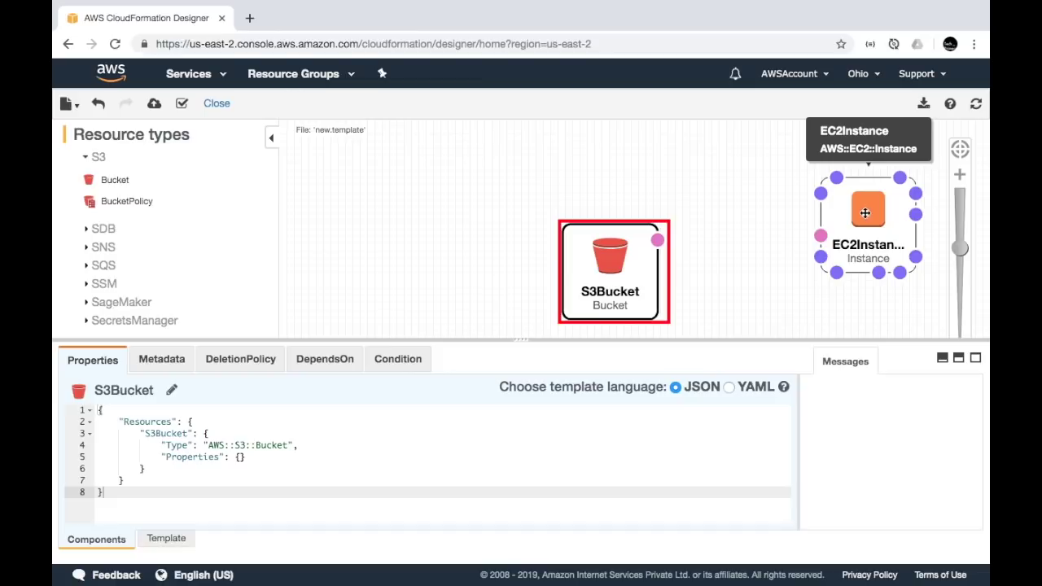
- Review the S3 bucket's metadata, deletion policy, dependencies, condition and properties definitions
scroll(268, 162, "down", 2)
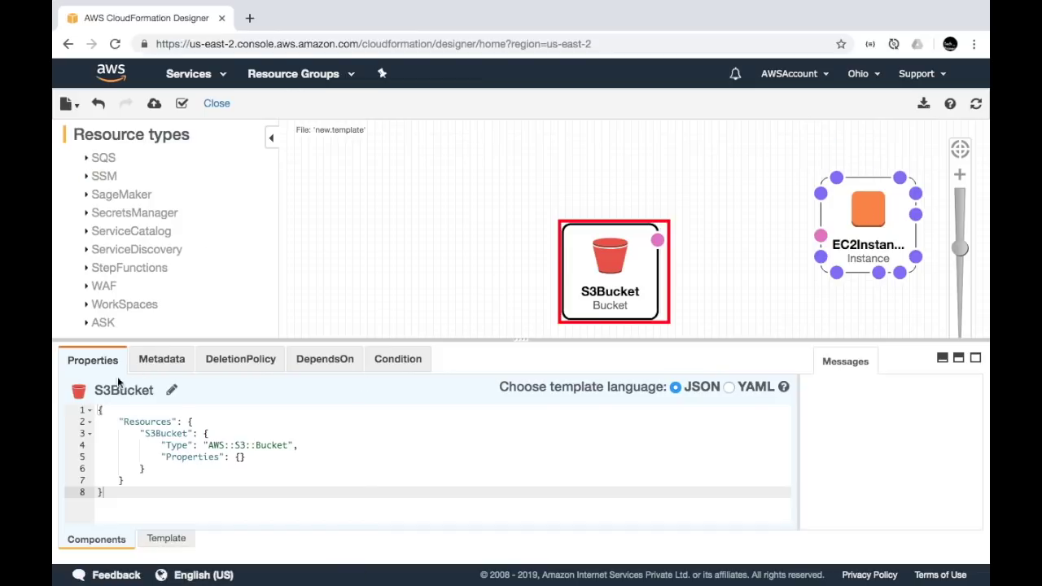
left_click(163, 362)
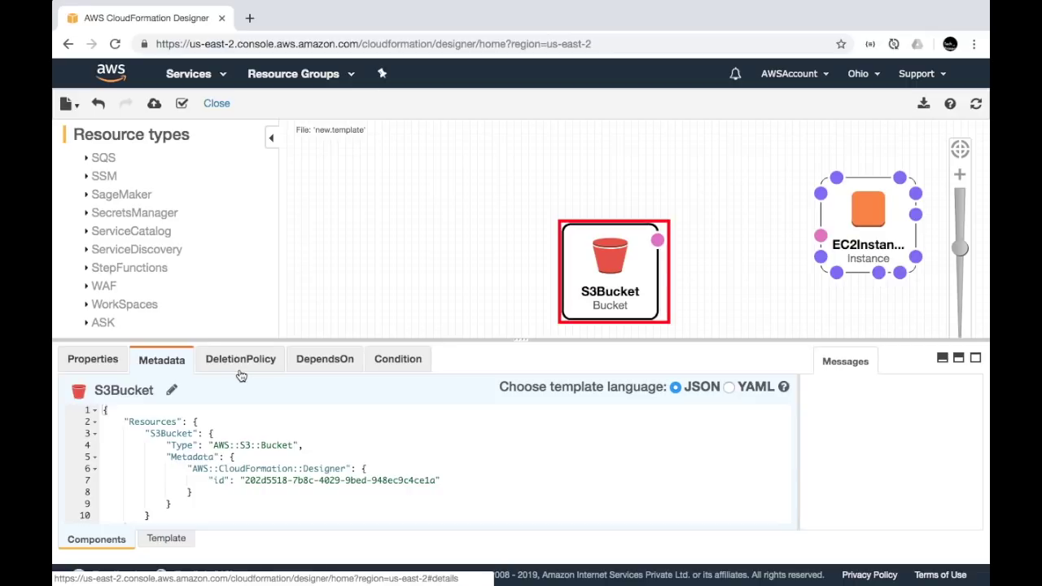
left_click(241, 373)
left_click(325, 373)
left_click(407, 367)
left_click(110, 360)
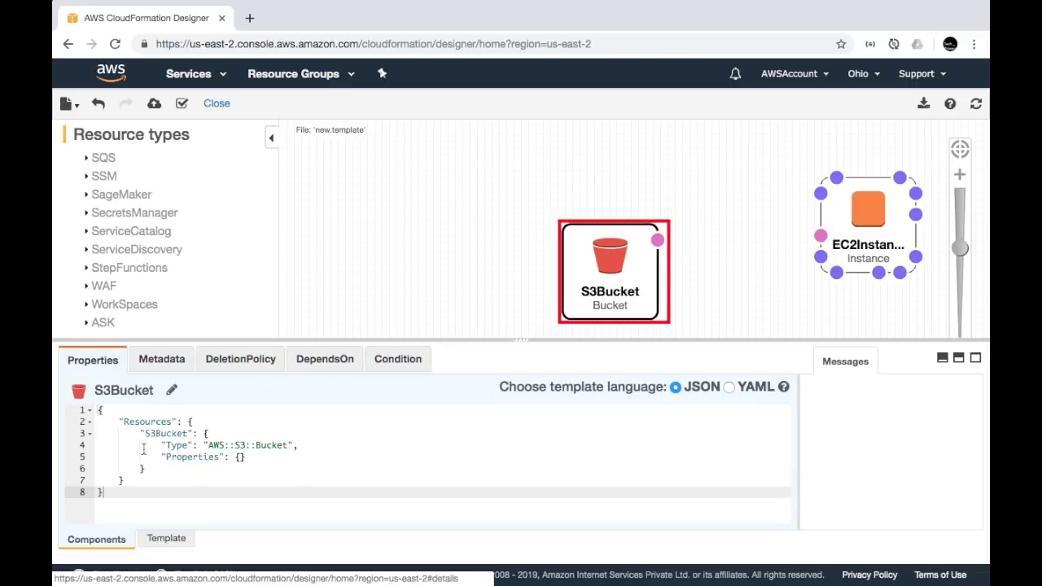
- Examine the complete JSON source of the template, including the S3Bucket resource block
left_click(152, 543)
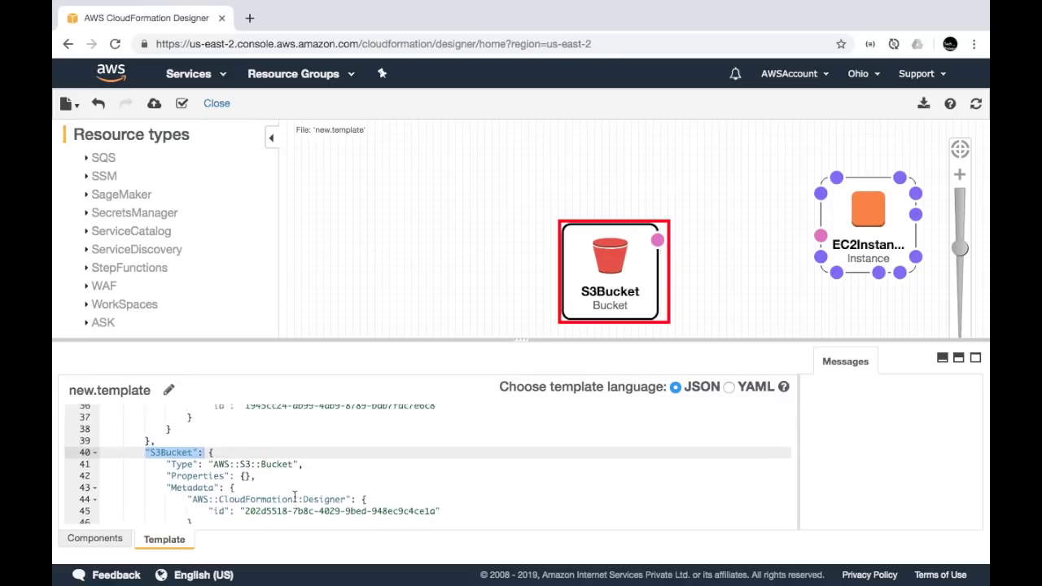
double_click(159, 454)
scroll(158, 455, "up", 5)
scroll(159, 454, "down", 13)
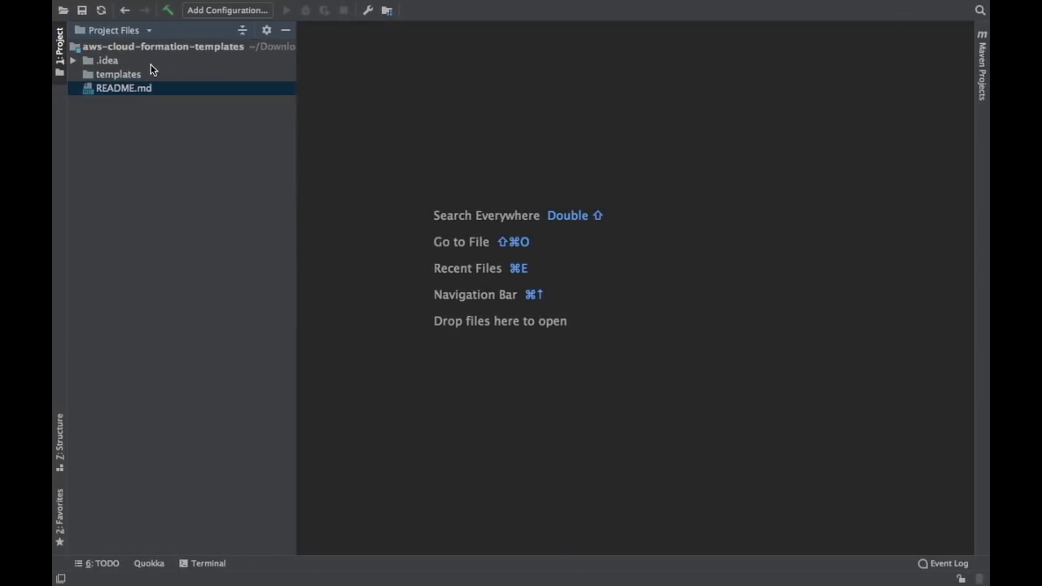
- In the IntelliJ IDEA project, create a file named aws-cf-ec2-s3.json in the templates folder and expand that folder
left_click(146, 75)
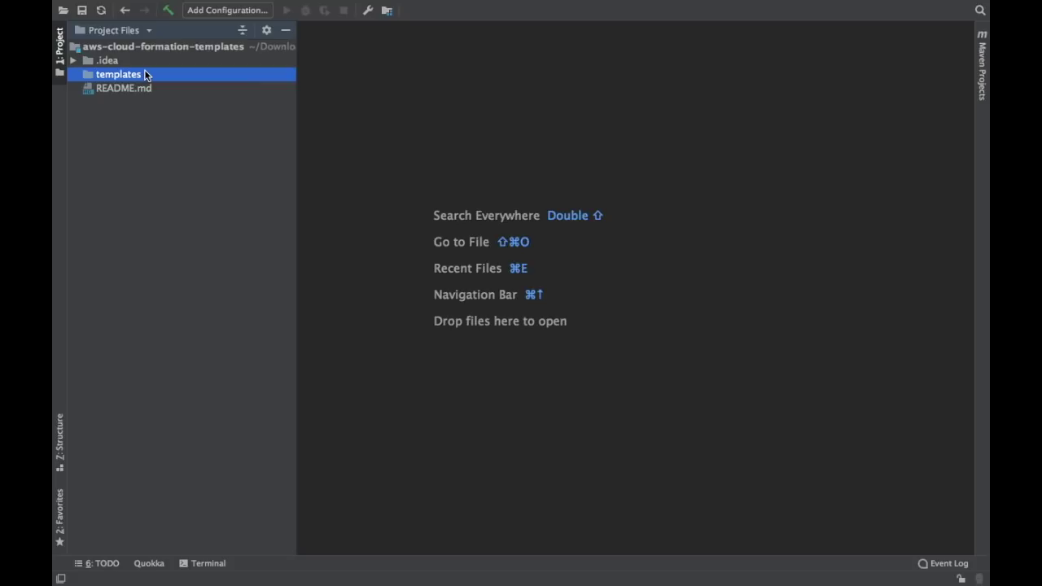
key("super+n")
key("Return")
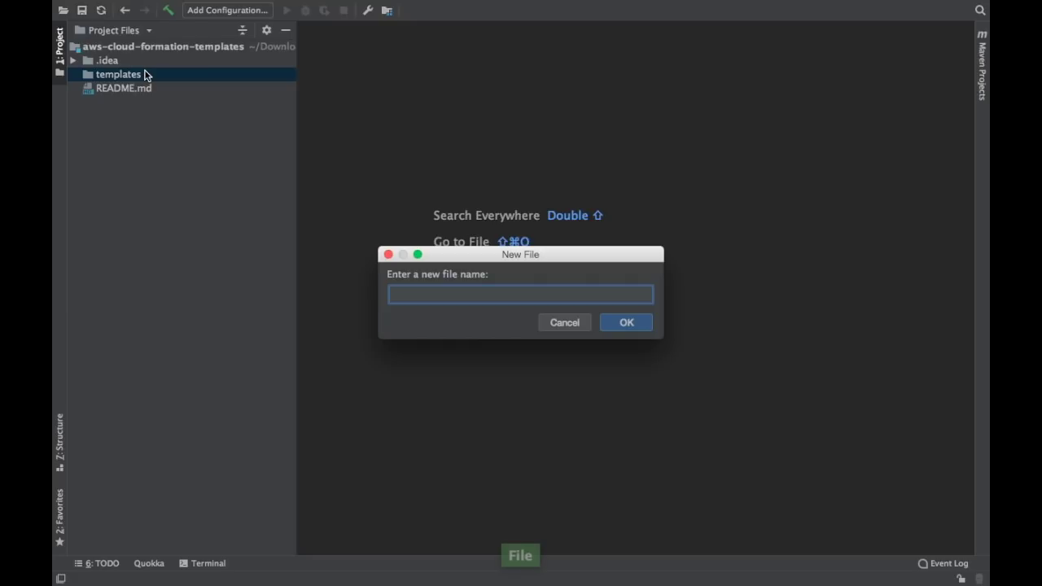
type("aws-cf-ec2-s3b")
key("BackSpace")
key("BackSpace")
type("3.json")
key("Return")
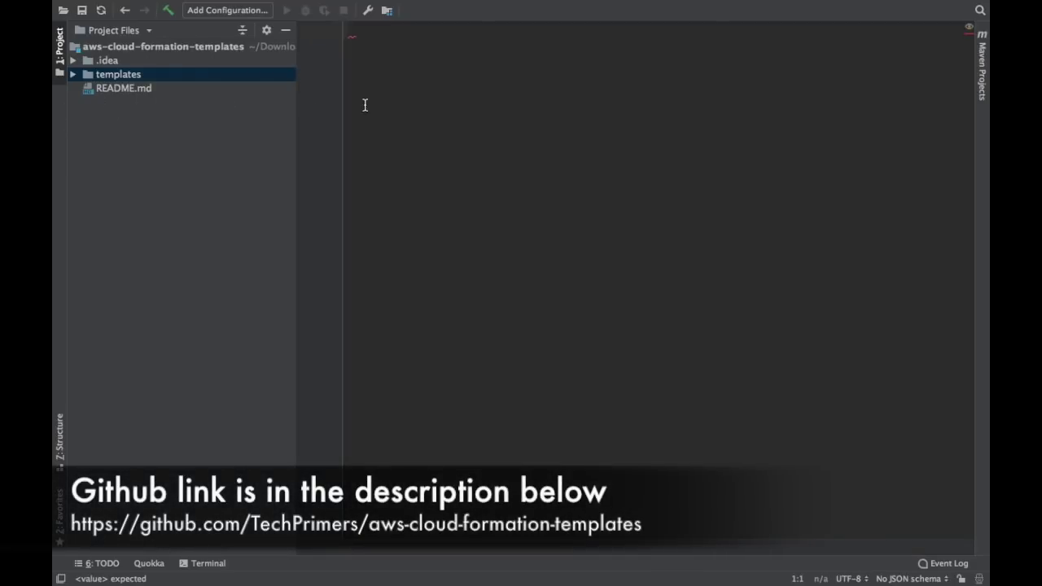
left_click(72, 79)
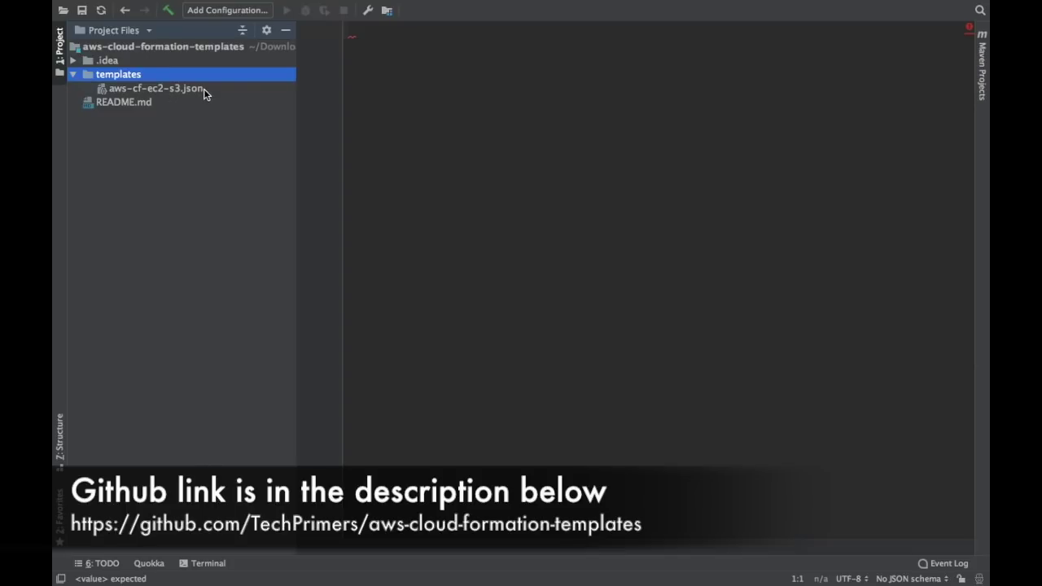
- Insert the aws-cloudformation-skeleton live template into the empty aws-cf-ec2-s3.json file
left_click(412, 89)
type("aws-")
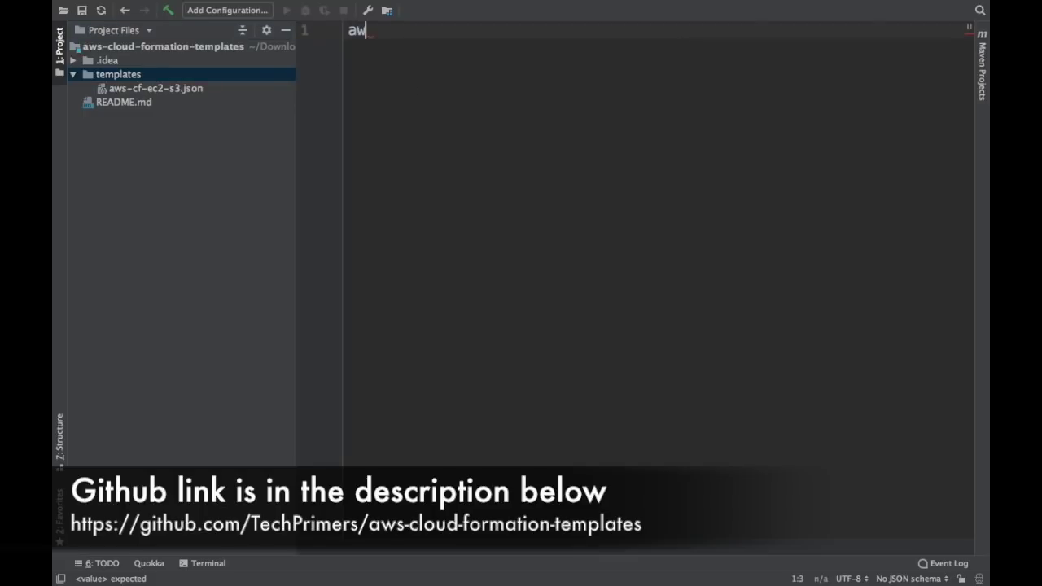
key("BackSpace")
type("-cl")
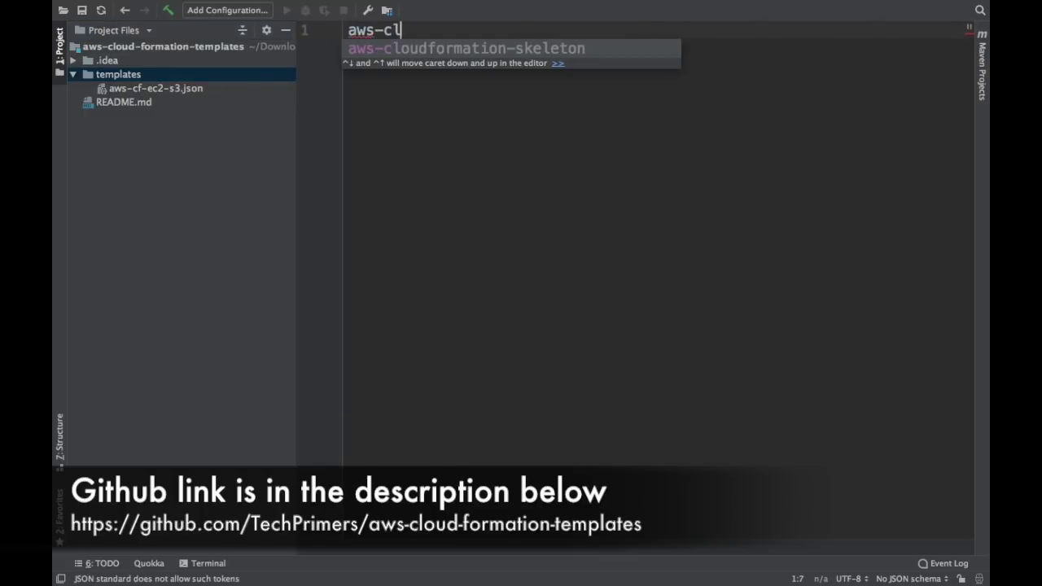
key("Return")
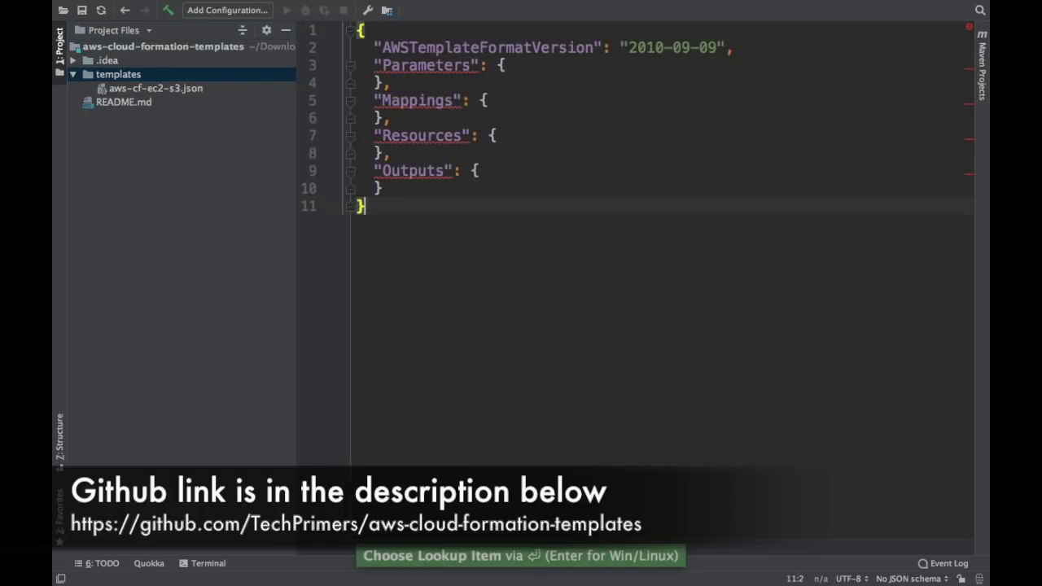
- Review the skeleton's AWSTemplateFormatVersion, Parameters and Outputs entries
left_click(435, 49)
double_click(437, 50)
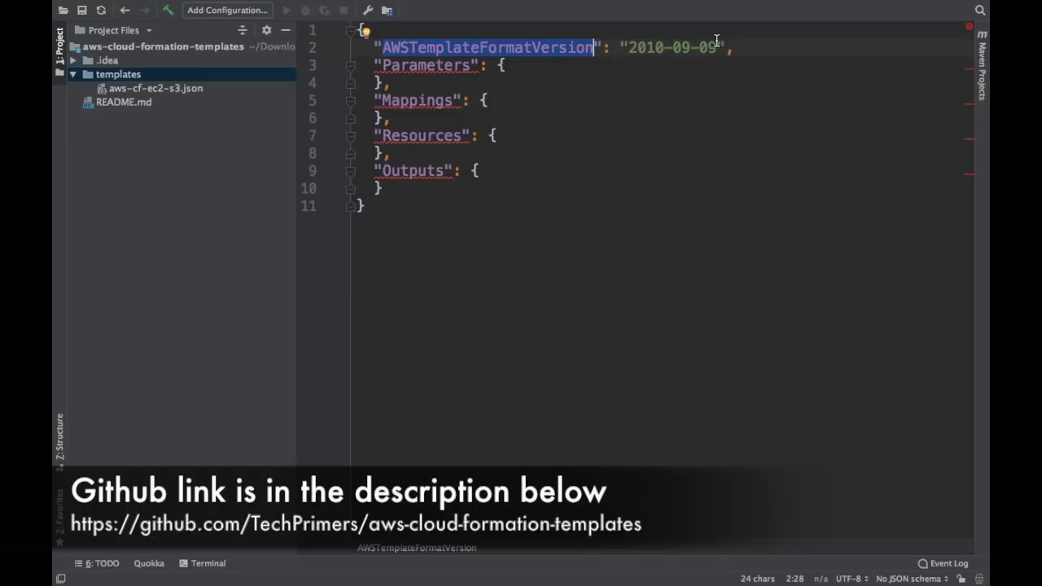
left_click(428, 65)
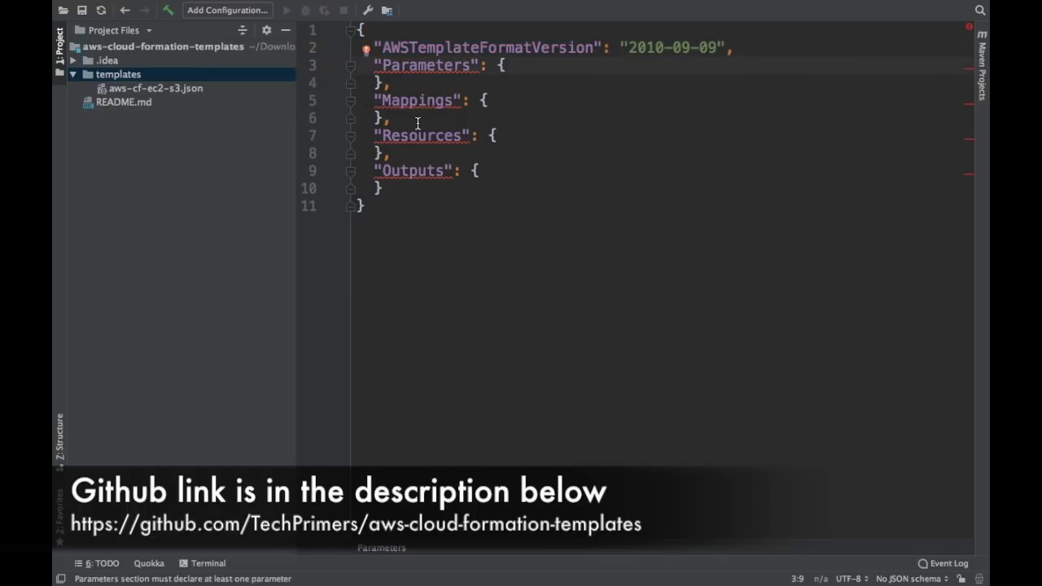
double_click(412, 170)
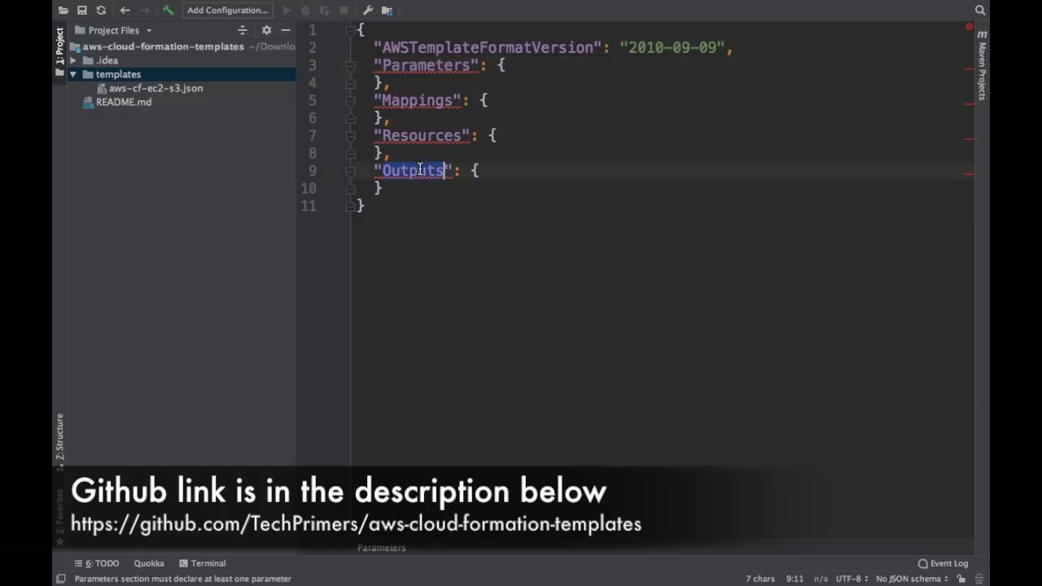
double_click(437, 65)
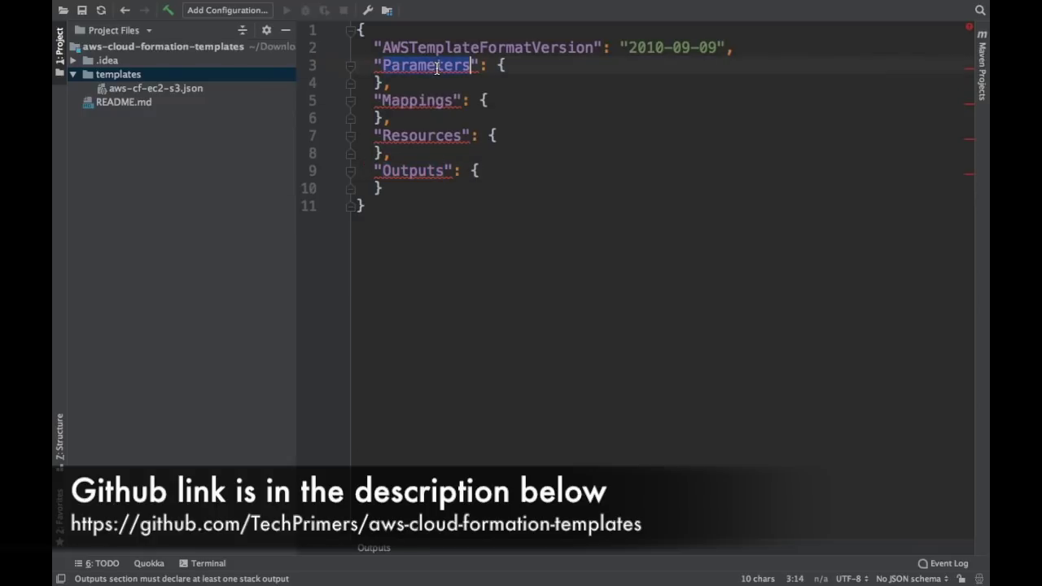
left_click(510, 63)
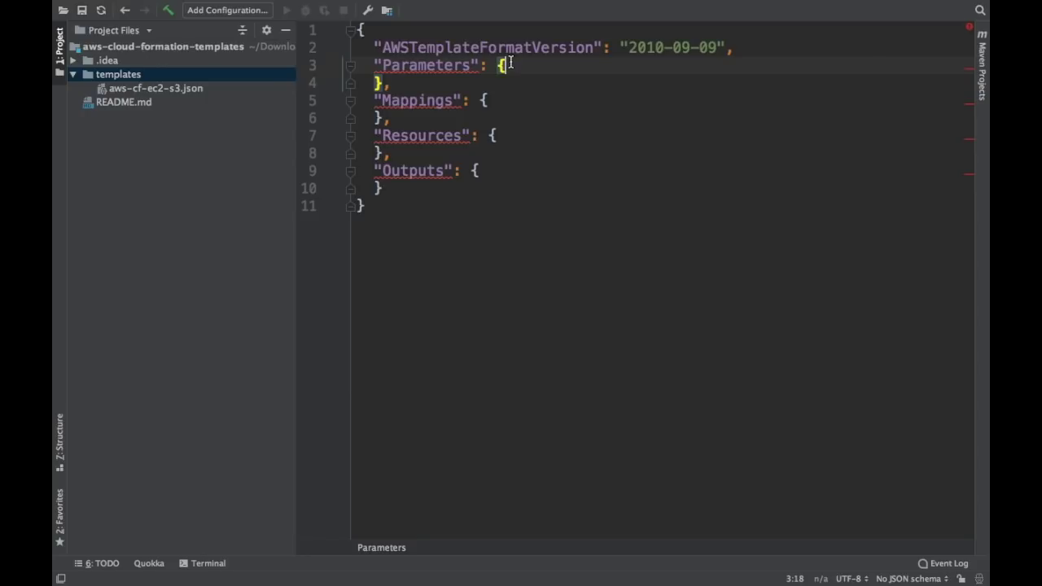
double_click(415, 60)
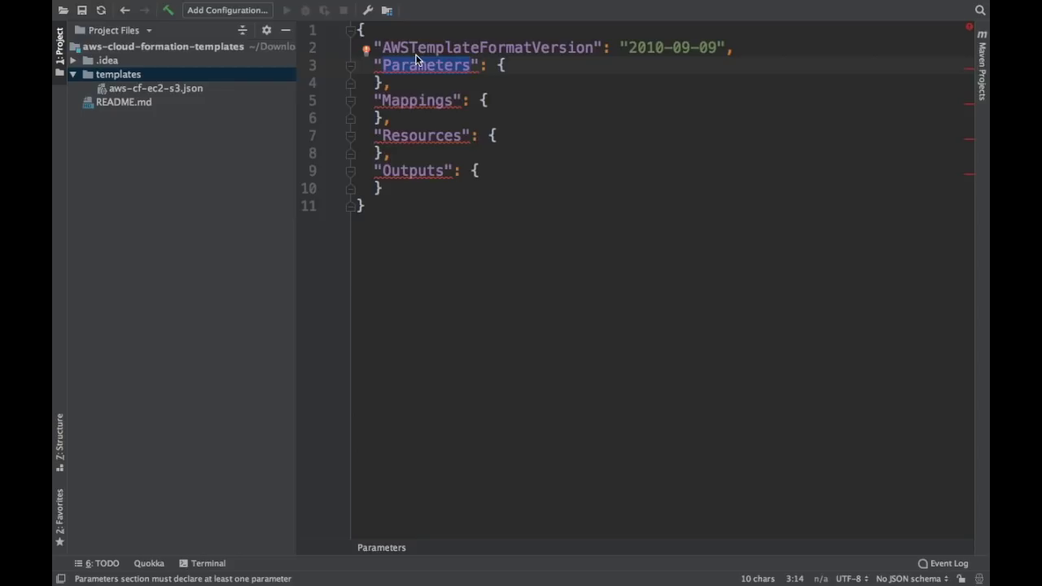
- Insert the aws-cf-parameters-default live template inside the Parameters section
key("super+z")
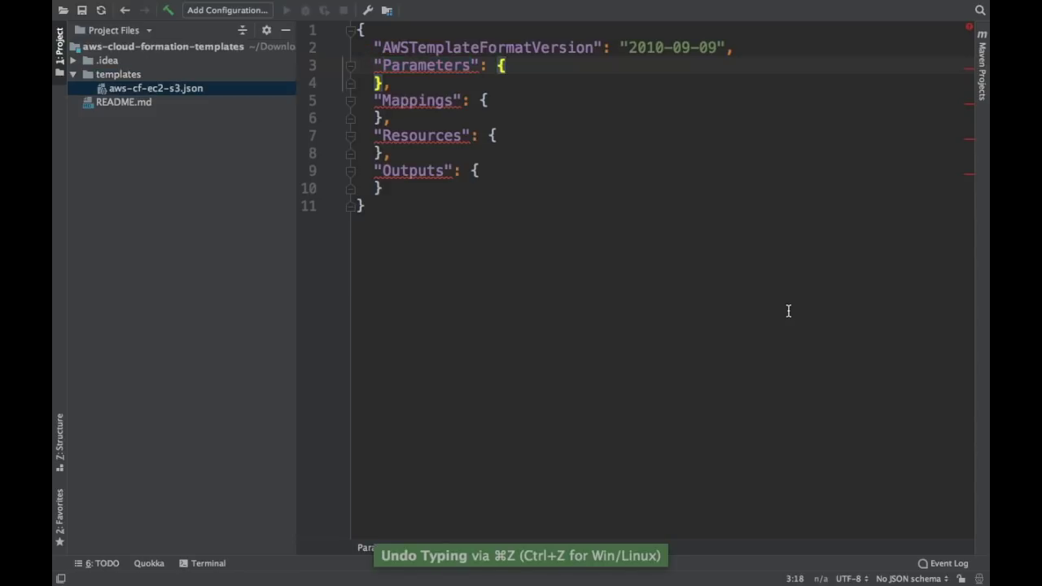
key("Return")
type("aw")
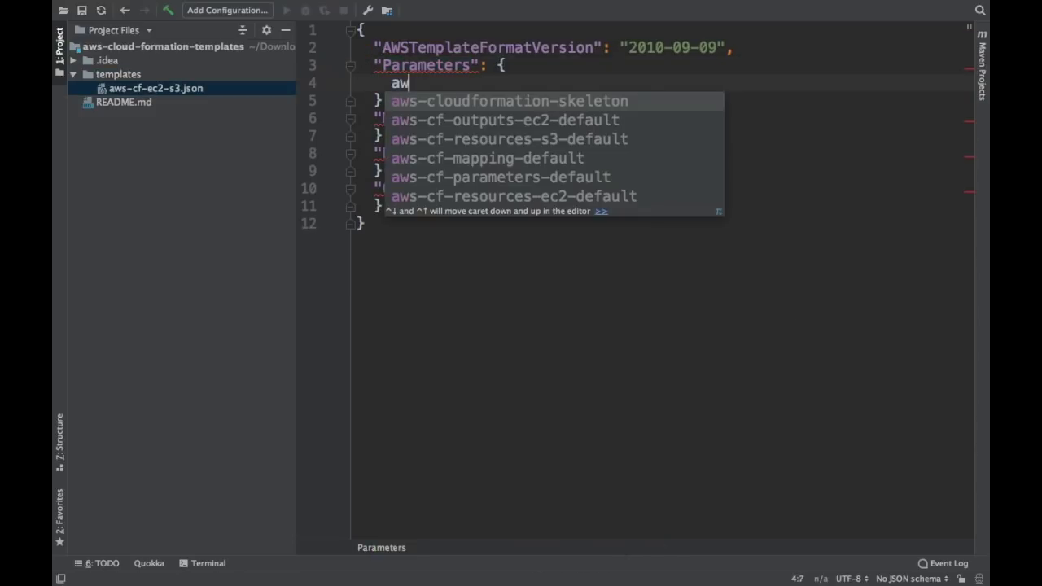
type("s-cf")
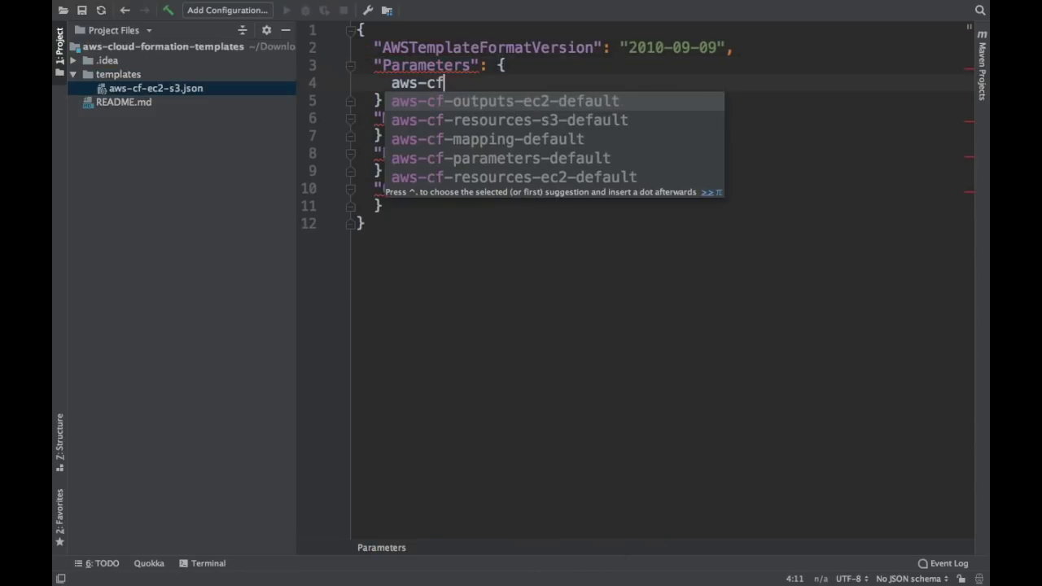
type("-pa")
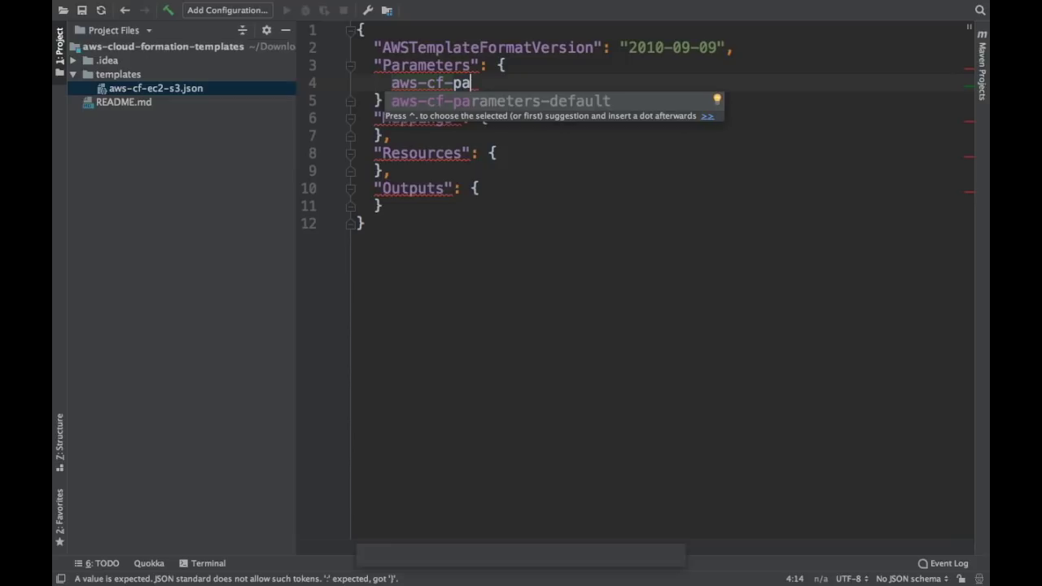
key("Return")
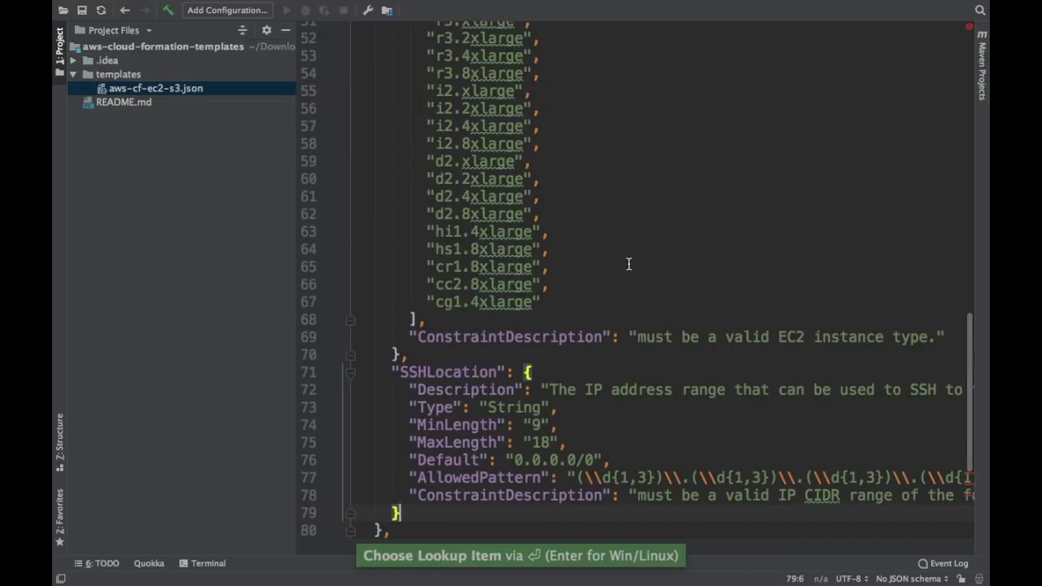
- Fold the KeyName, InstanceType and SSHLocation parameters for an overview, and reopen SSHLocation to review its properties
scroll(628, 263, "up", 15)
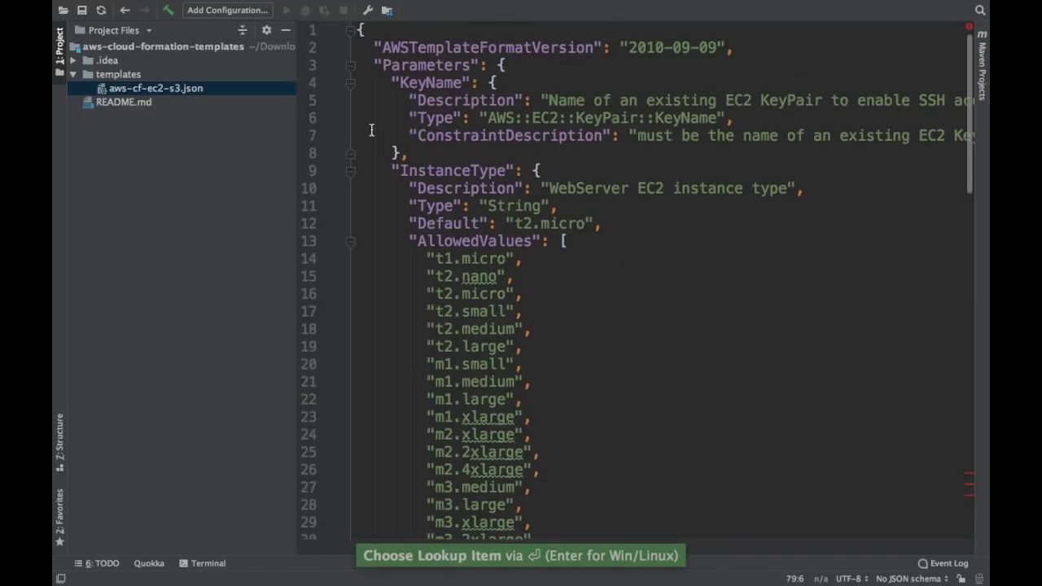
left_click(350, 84)
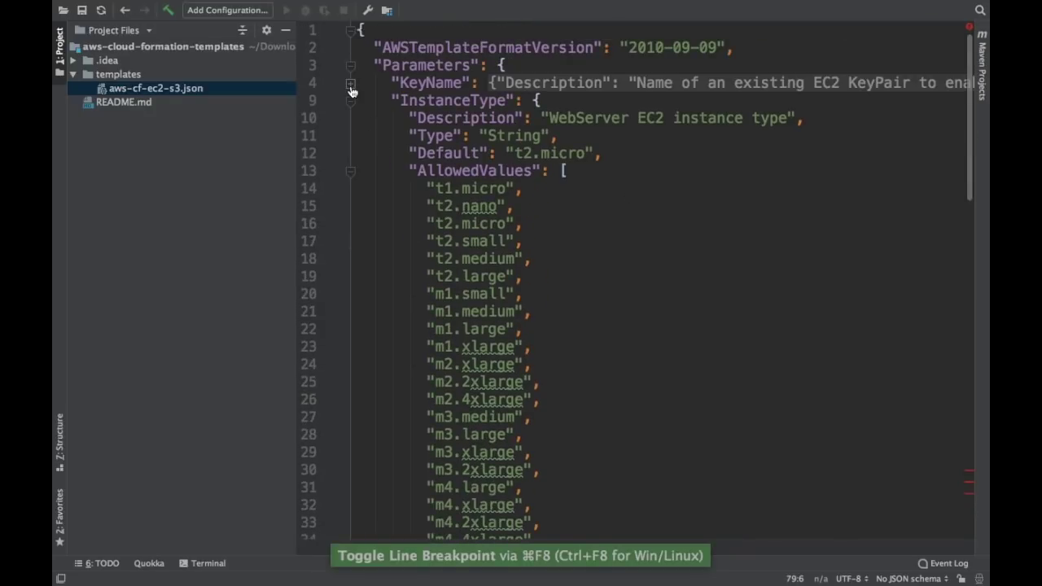
left_click(350, 100)
left_click(351, 119)
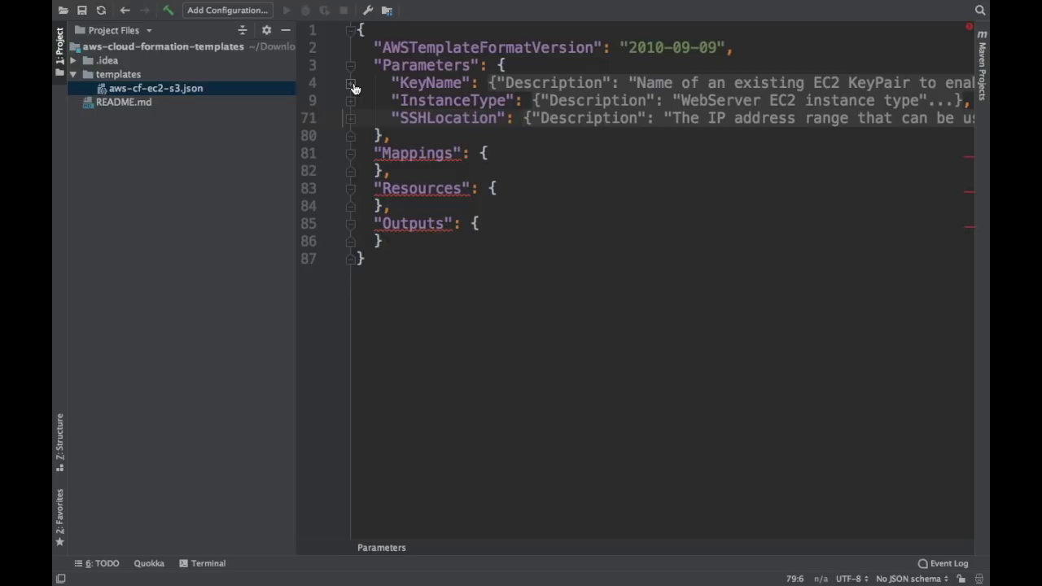
double_click(460, 85)
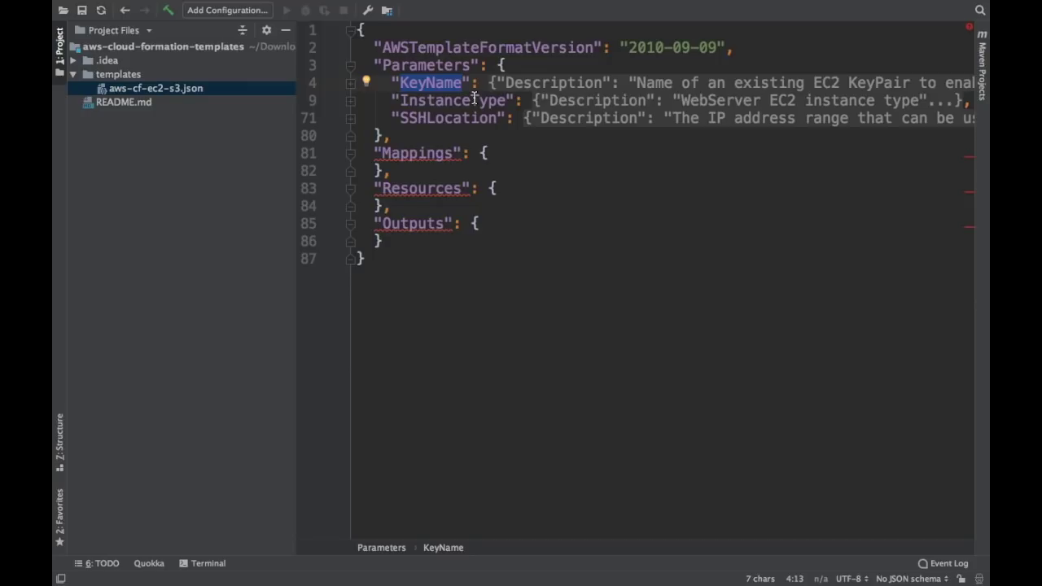
left_click(351, 119)
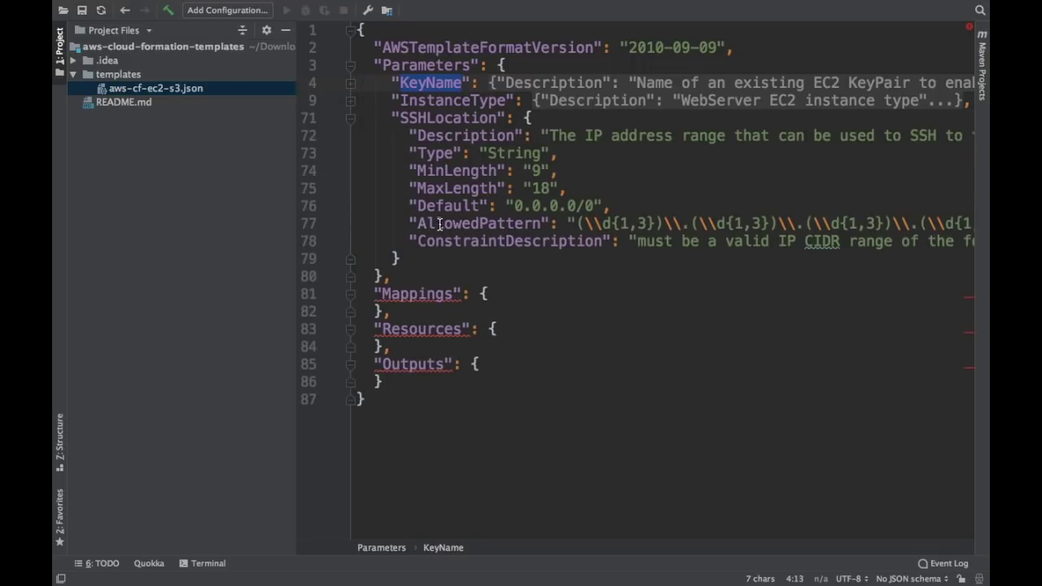
- Delete every InstanceType allowed value after t2.nano, along with the trailing comma, leaving only t1.micro and t2.nano
left_click(351, 101)
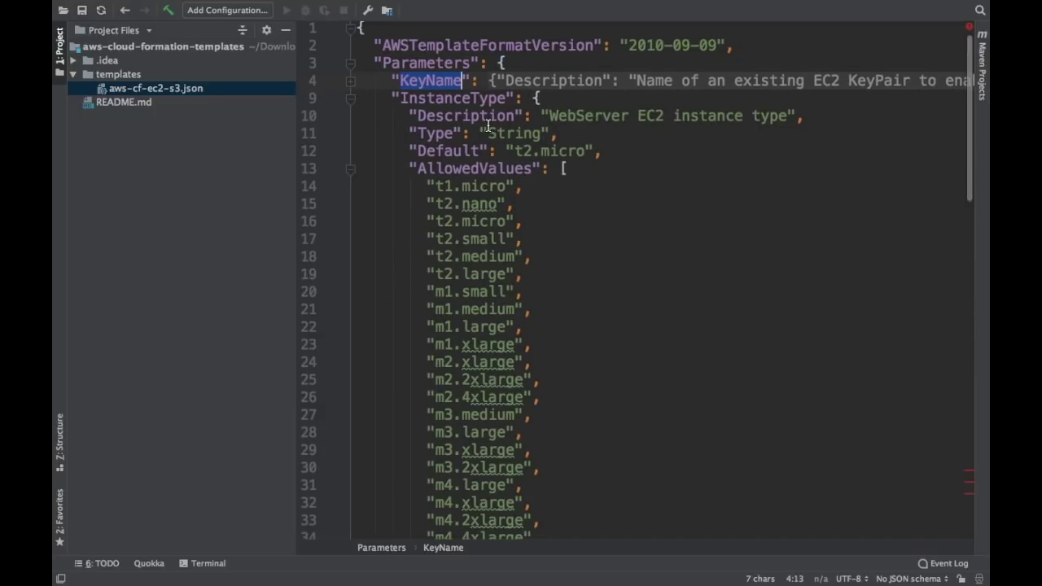
scroll(466, 186, "down", 2)
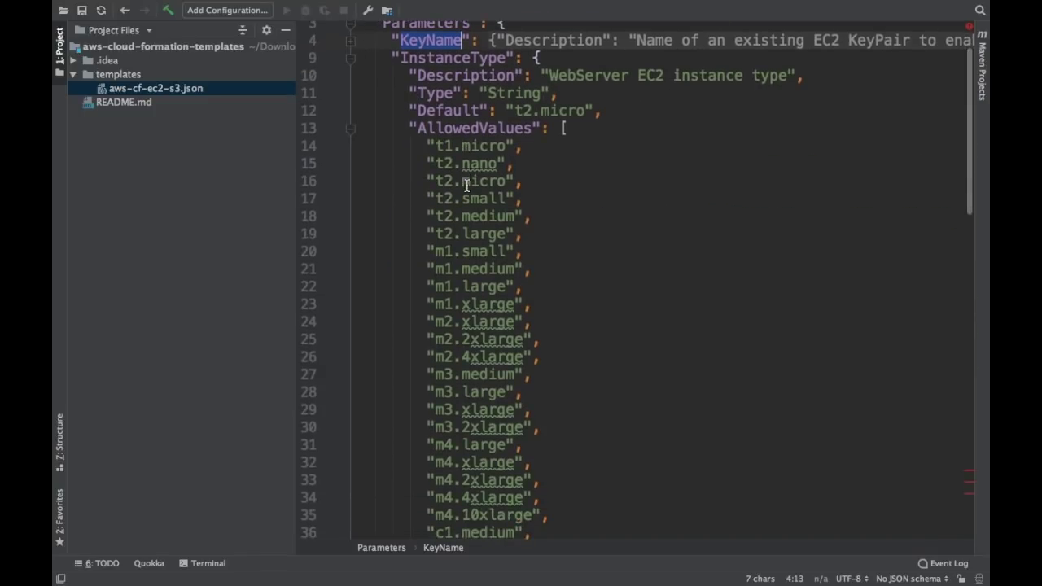
scroll(467, 185, "down", 1)
left_click(515, 134)
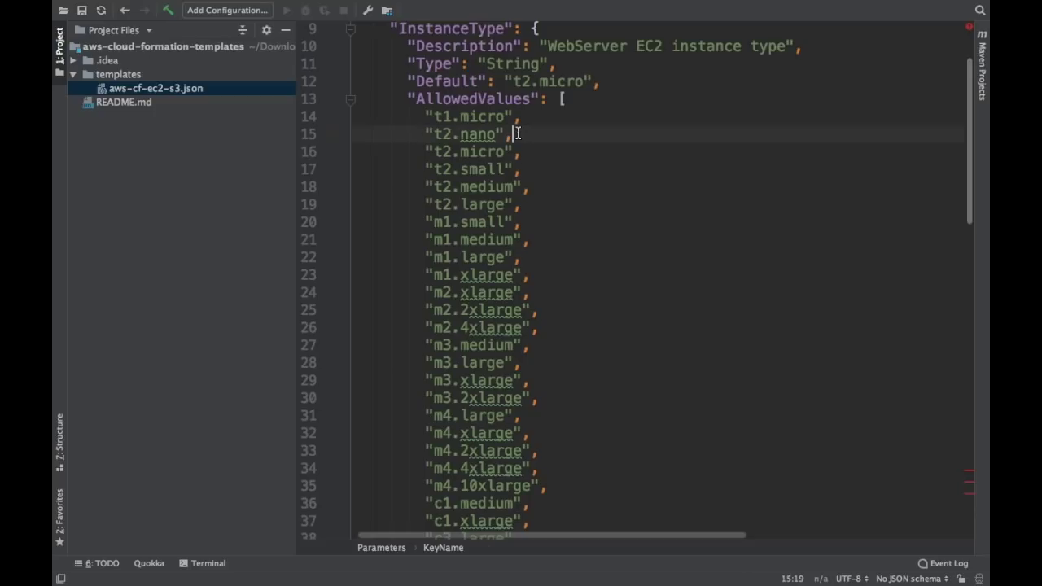
scroll(542, 163, "down", 10)
scroll(542, 165, "down", 7)
left_click(572, 351, "shift")
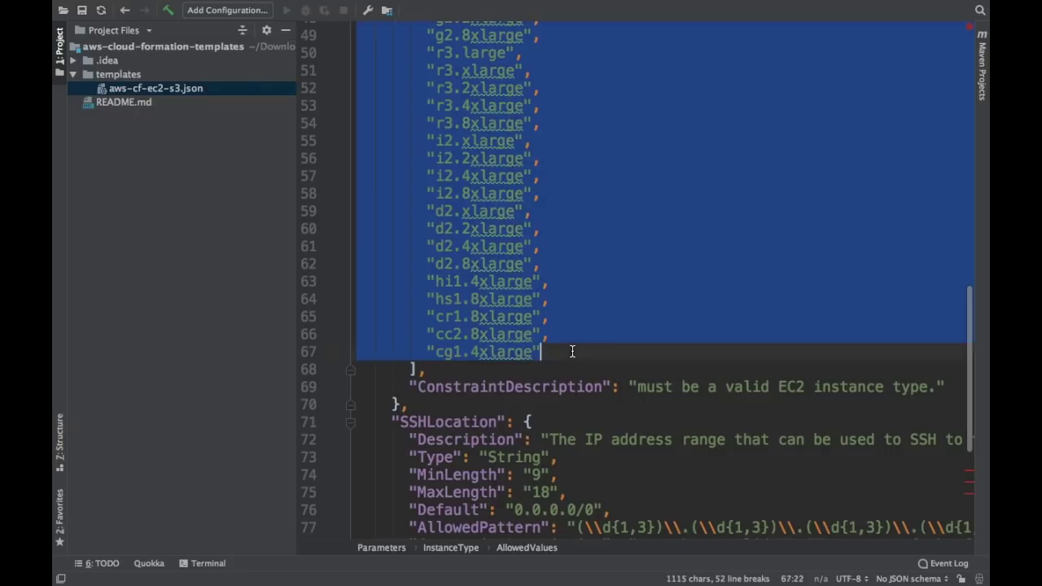
key("BackSpace")
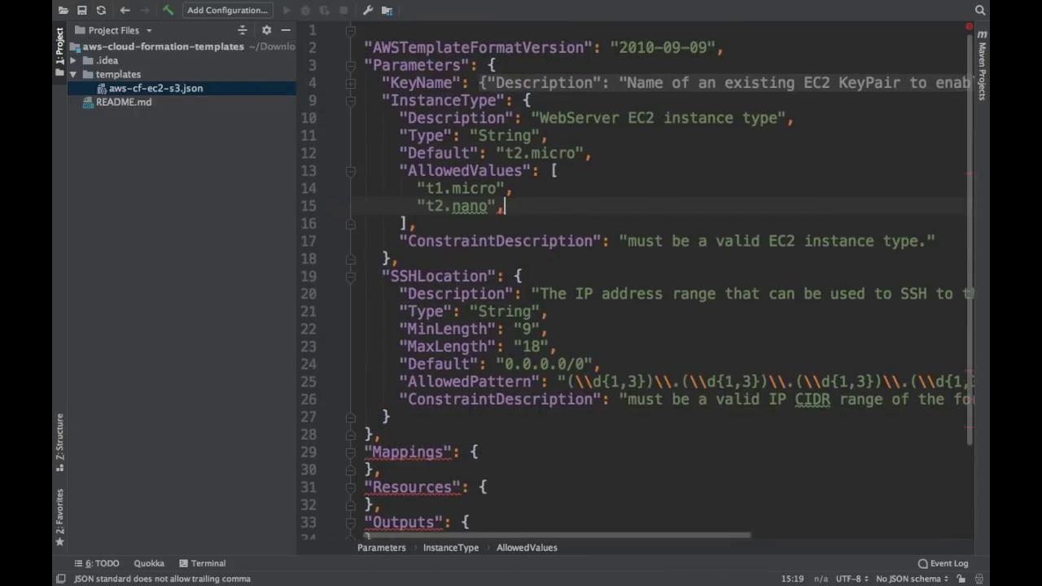
key("BackSpace")
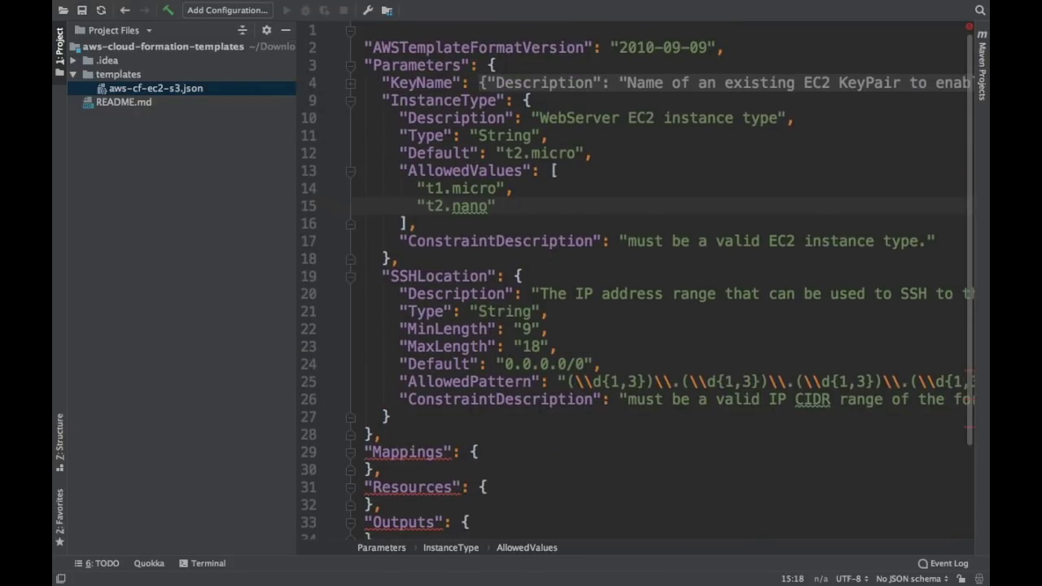
scroll(666, 282, "left", 1)
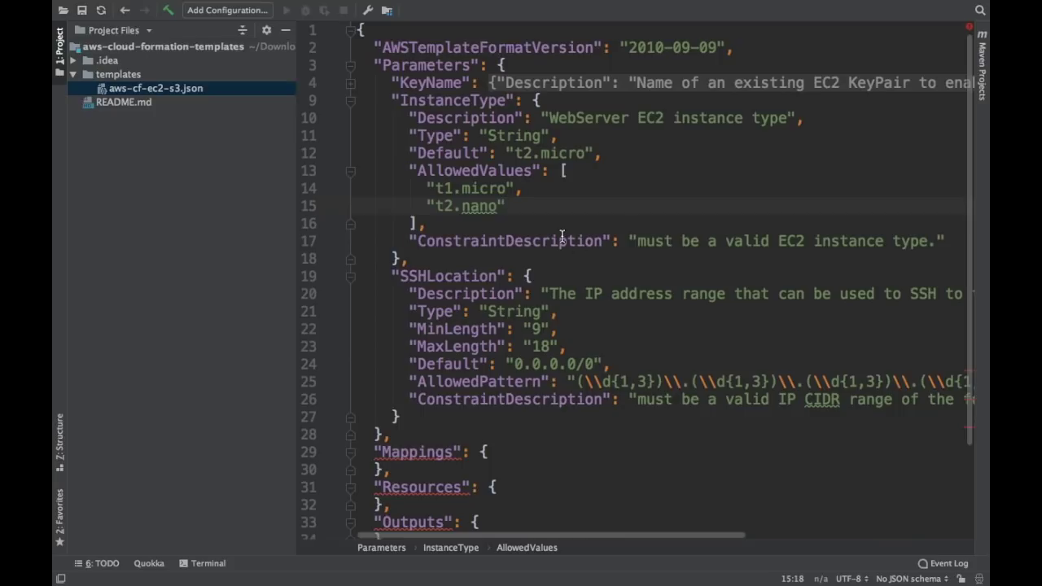
- Set the InstanceType parameter's Default to t2.nano
double_click(494, 189)
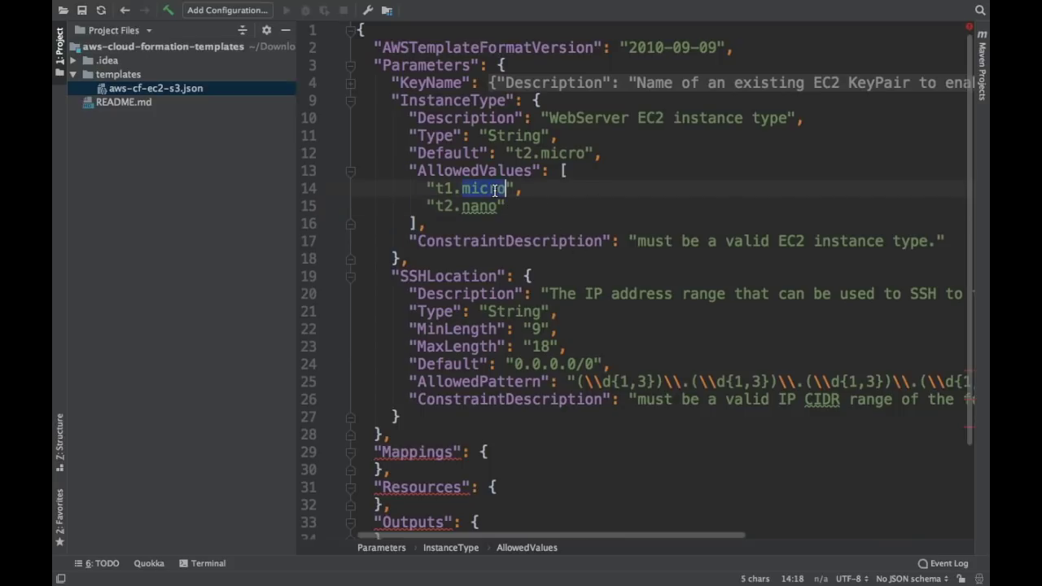
double_click(545, 153)
type("na")
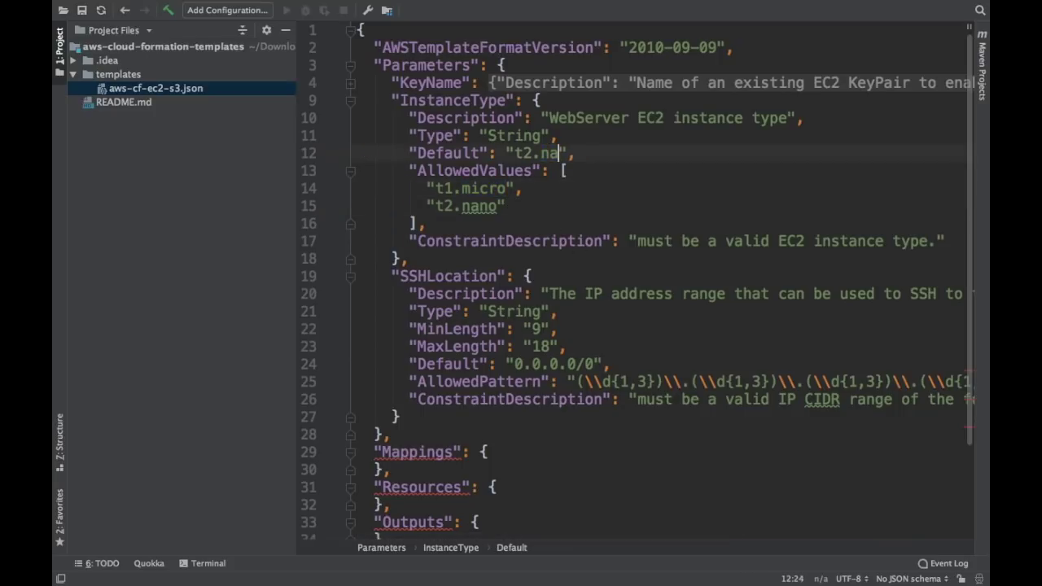
type("no")
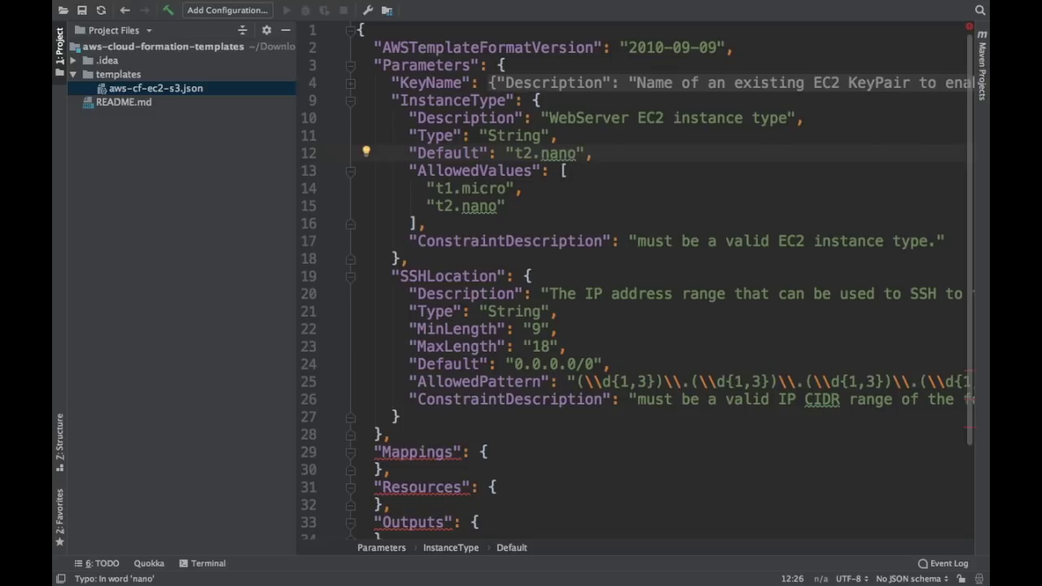
double_click(497, 189)
left_click(548, 160)
double_click(548, 157)
- Review the InstanceType allowed values once more and fold InstanceType and the whole Parameters section
left_click(351, 66)
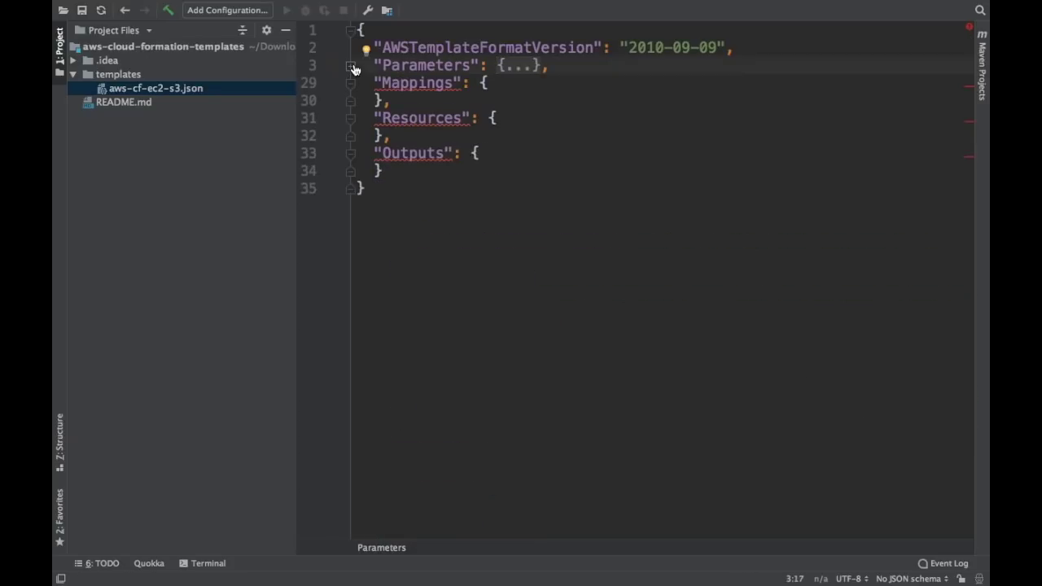
left_click(496, 83)
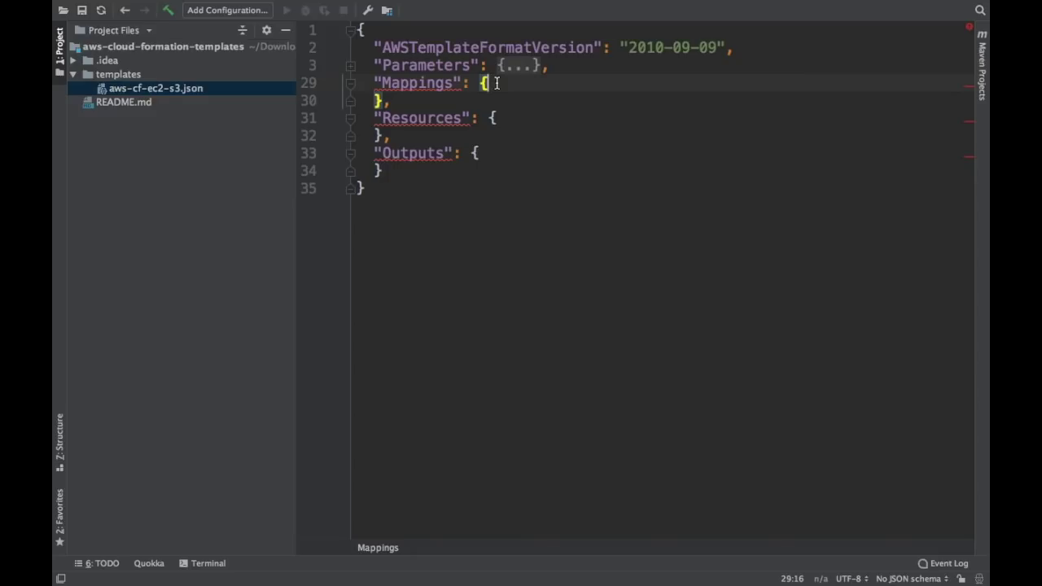
left_click(351, 67)
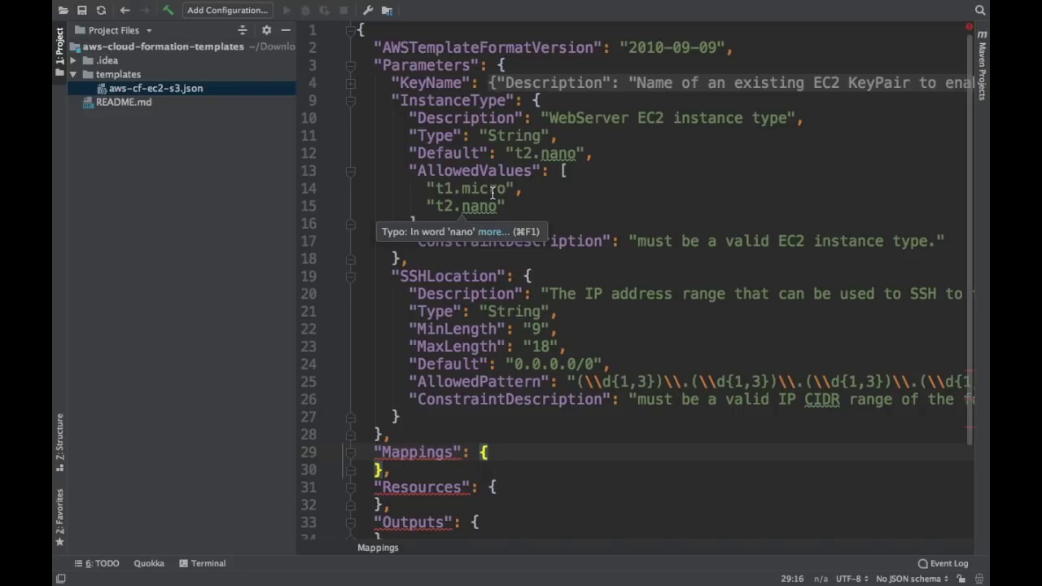
scroll(354, 99, "right", 1)
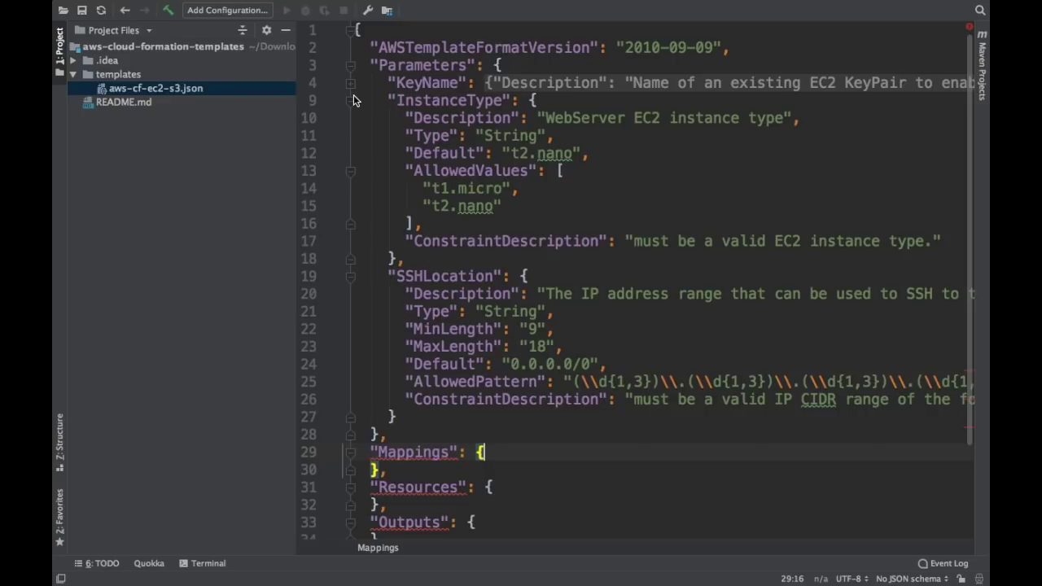
left_click(351, 100)
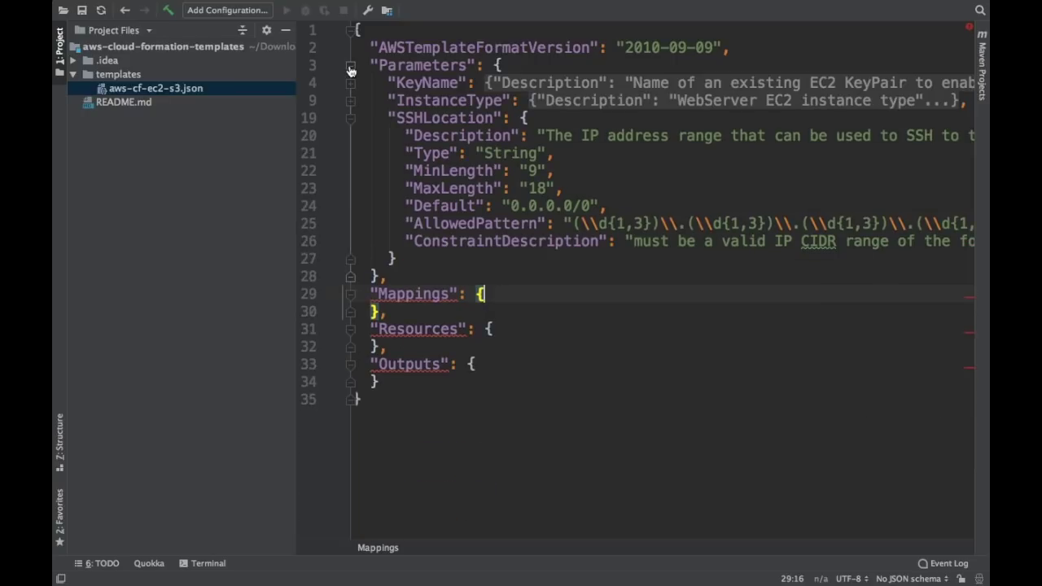
left_click(349, 69)
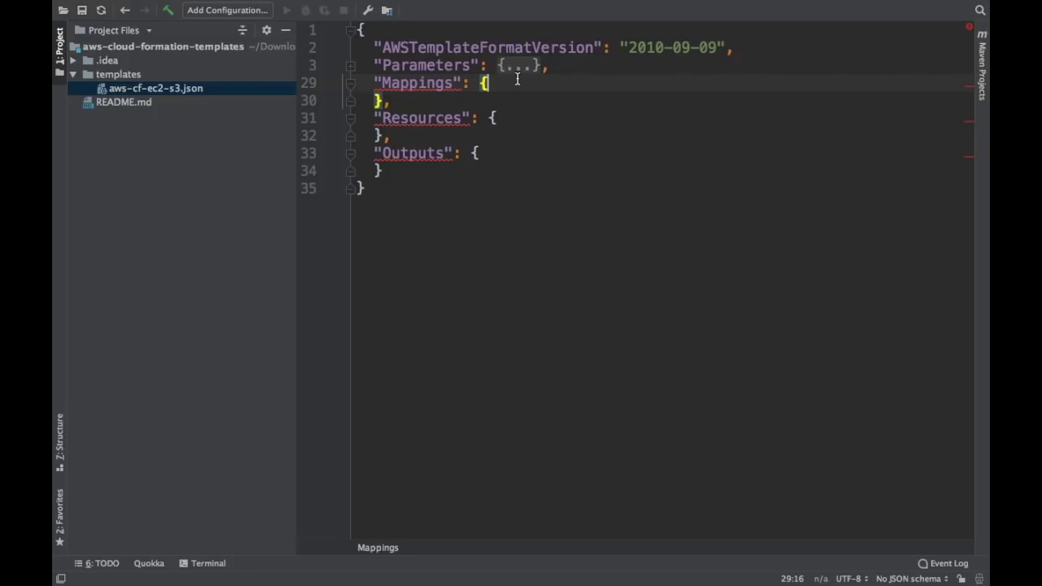
- Insert the aws-cf-mapping-default live template inside the Mappings section
key("Return")
type("aws-cf-ma")
key("Return")
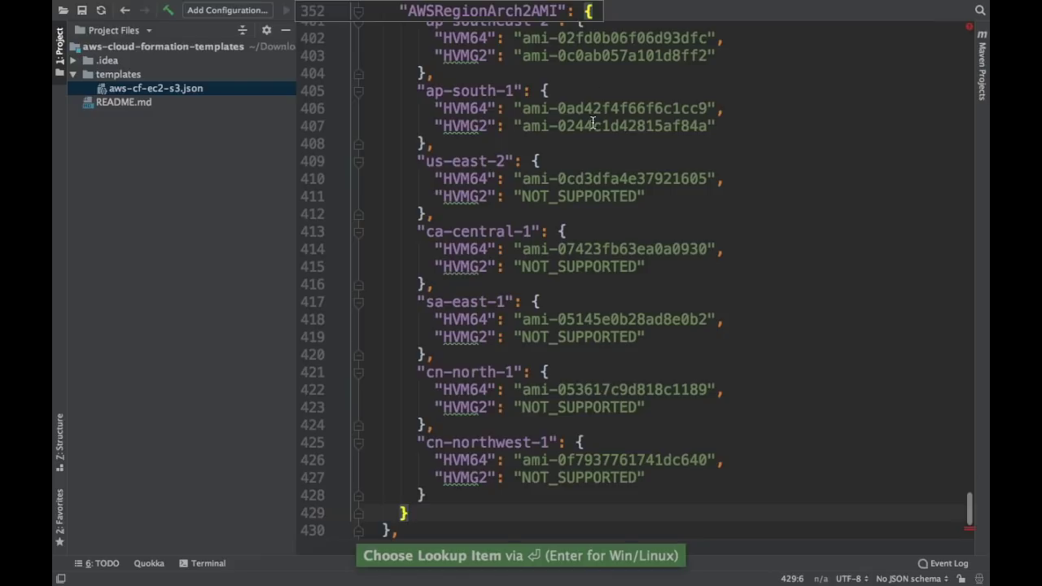
- Examine the inserted mappings from AWSRegionArch2AMI back up to the AWSInstanceType2Arch block
scroll(593, 122, "up", 10)
scroll(593, 124, "up", 20)
scroll(593, 125, "up", 16)
scroll(593, 124, "up", 8)
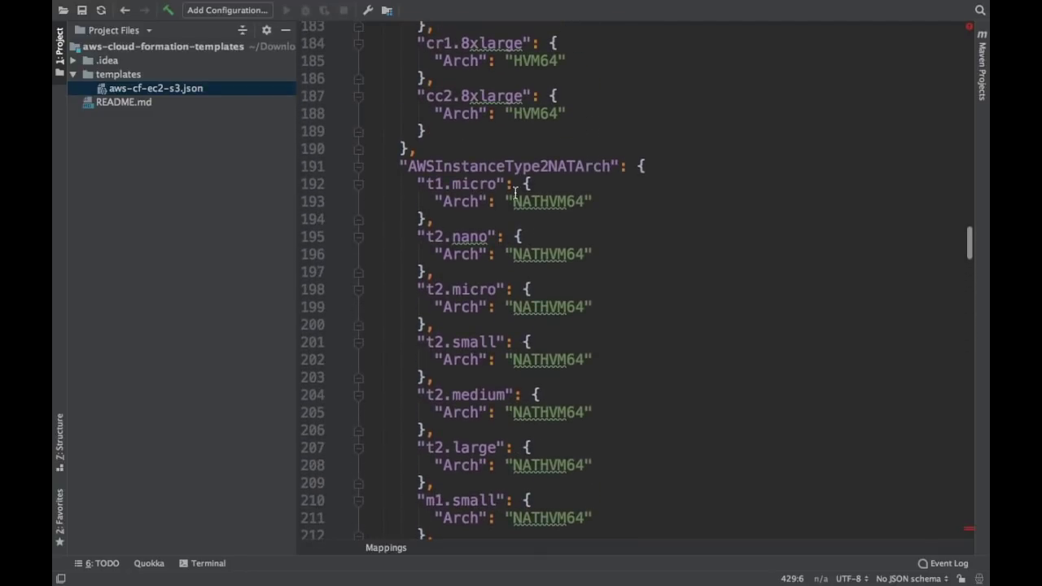
scroll(533, 182, "up", 20)
scroll(536, 181, "up", 20)
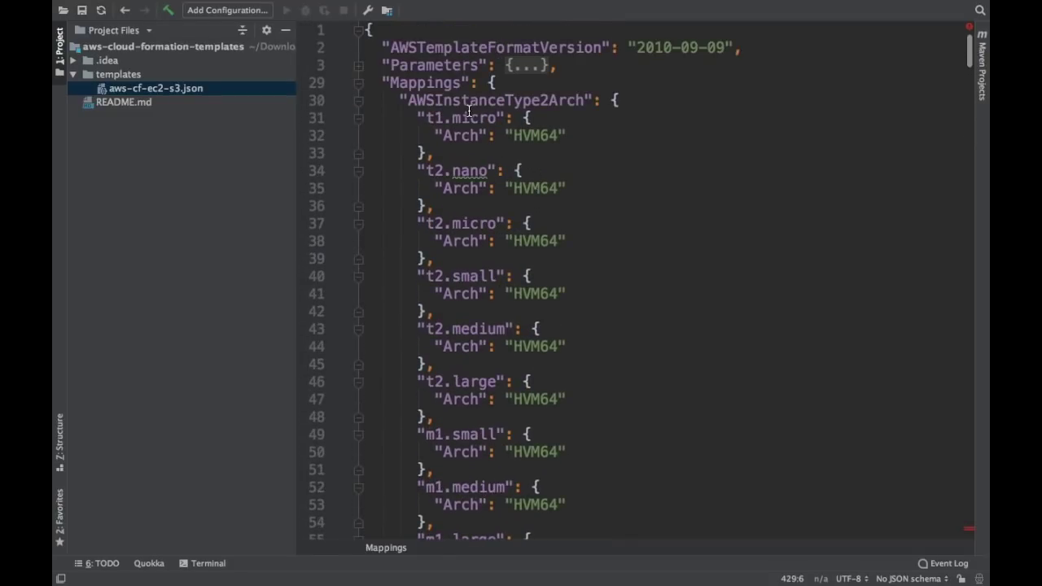
left_click(469, 114)
double_click(469, 102)
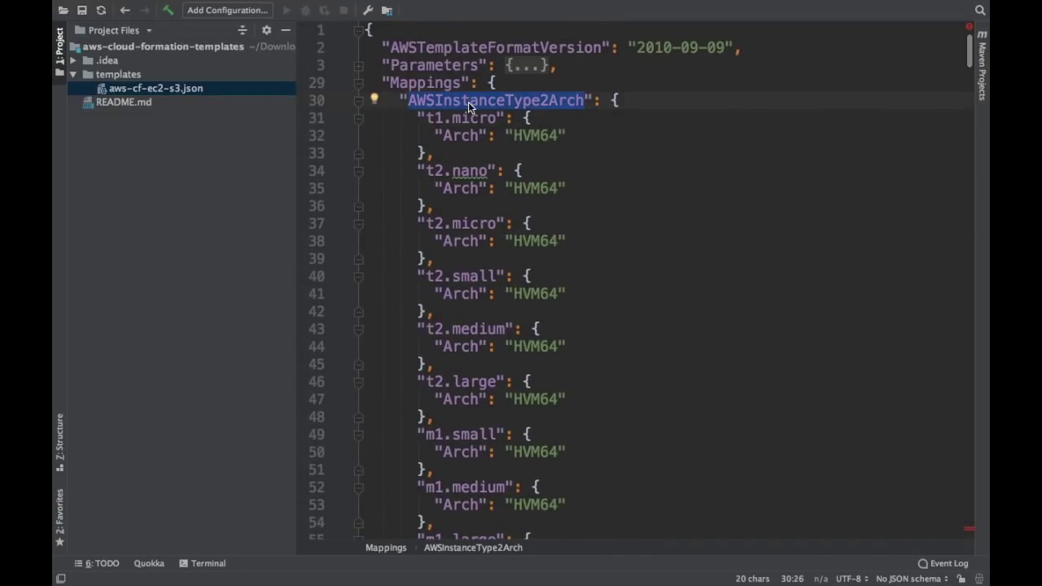
- Delete the AWSInstanceType2Arch entries from t2.micro through cc2.8xlarge, including the comma after t2.nano
left_click(431, 205)
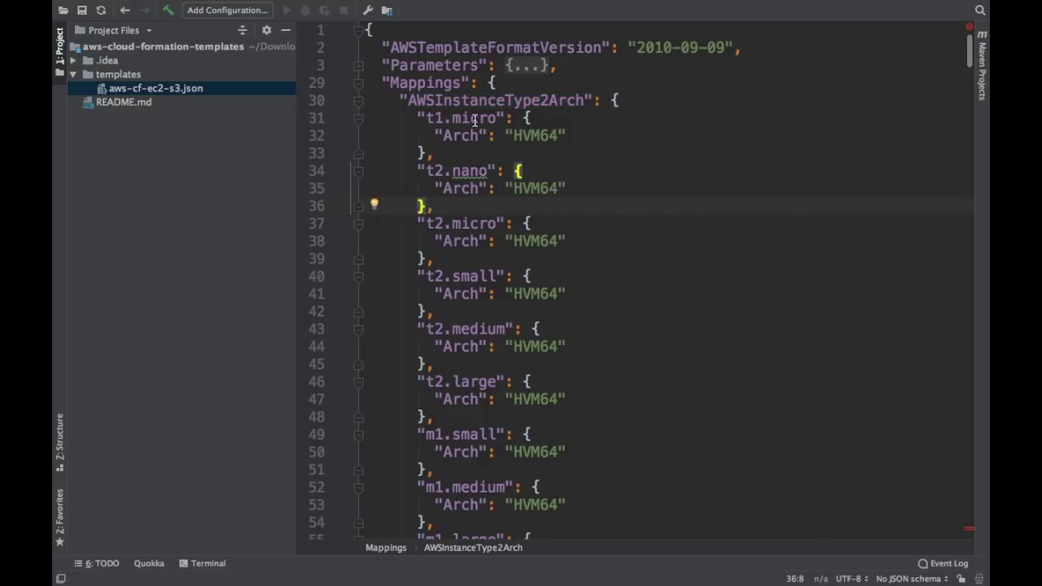
scroll(521, 230, "down", 10)
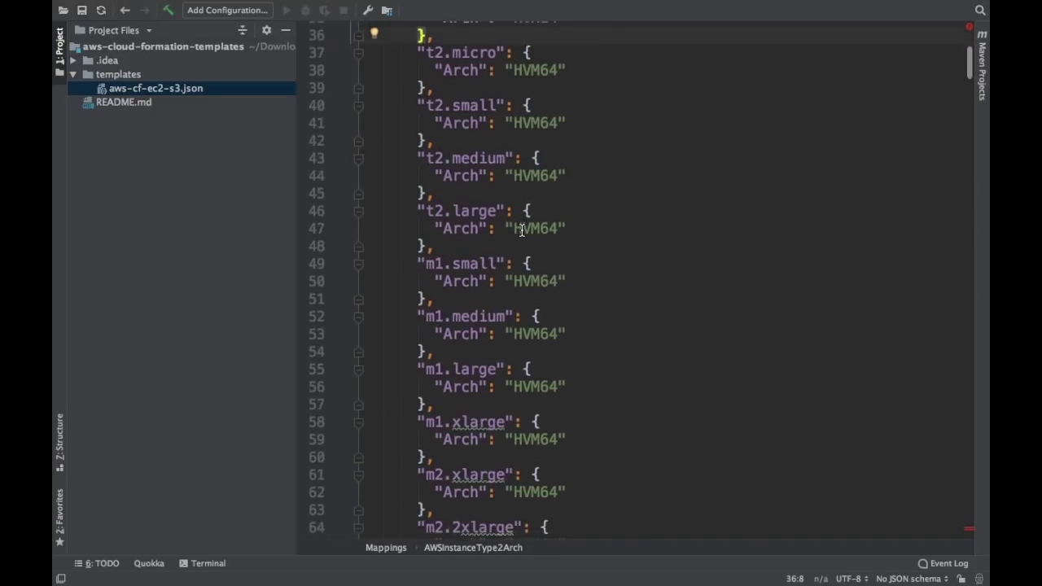
scroll(522, 230, "down", 15)
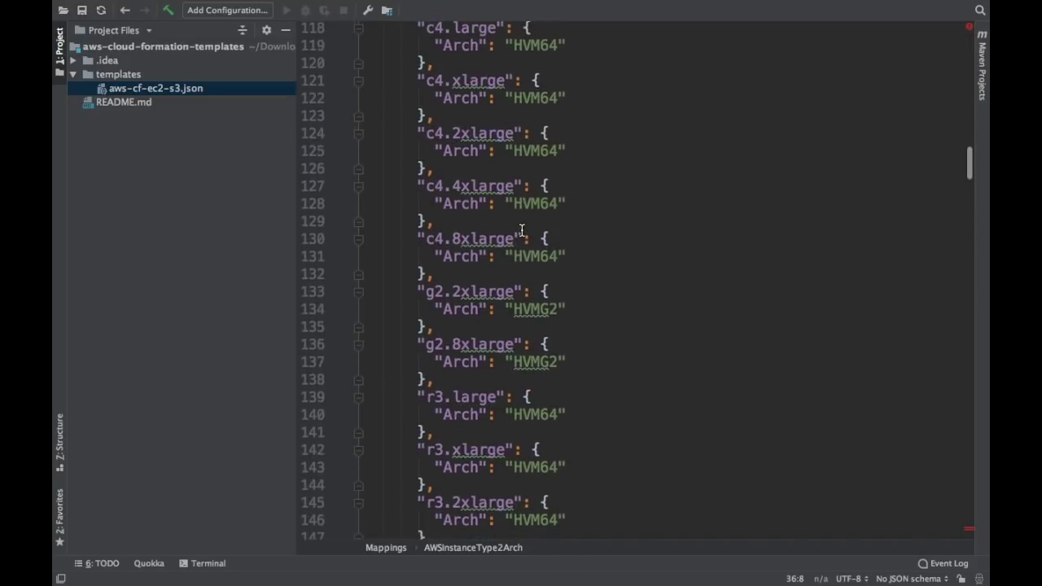
scroll(521, 231, "down", 8)
left_click(440, 180)
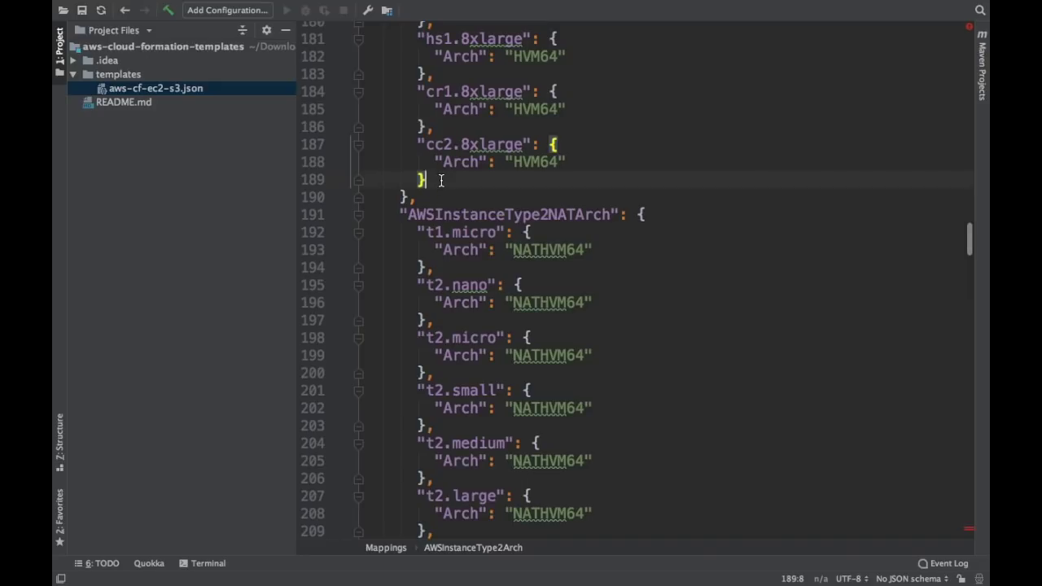
scroll(440, 180, "up", 20)
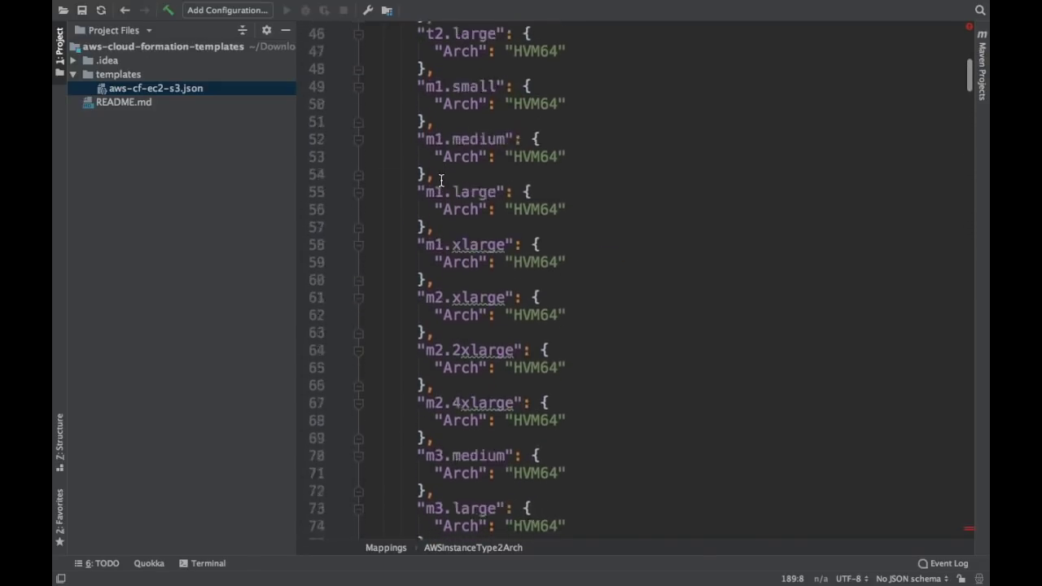
scroll(440, 180, "up", 5)
left_click(425, 206)
key("super+alt+shift+bracketright")
key("BackSpace")
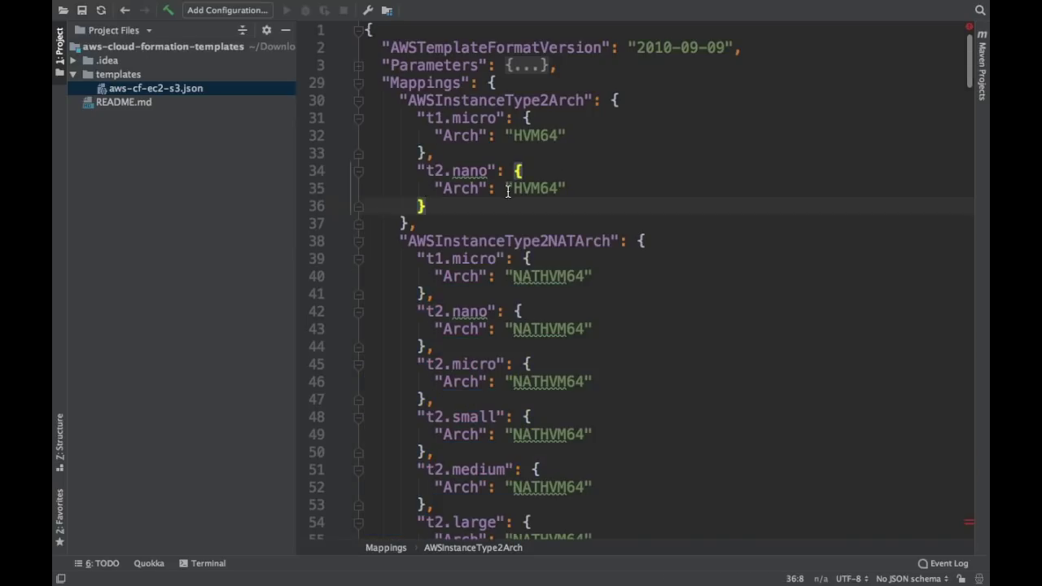
- Delete the AWSInstanceType2NATArch entries from t2.micro through cc2.8xlarge, including the comma after t2.nano
left_click(427, 347)
scroll(636, 402, "down", 20)
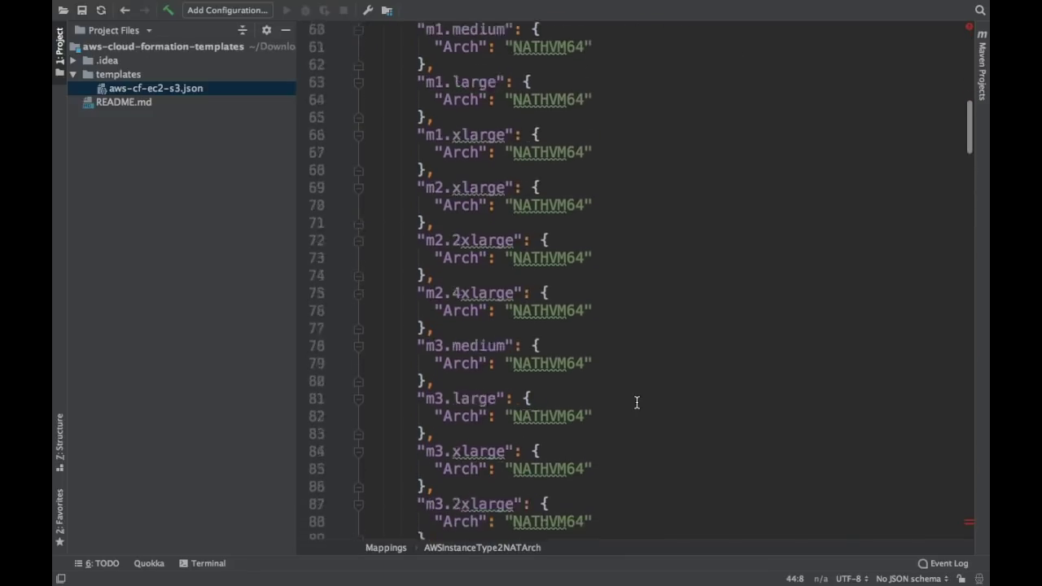
scroll(637, 402, "up", 10)
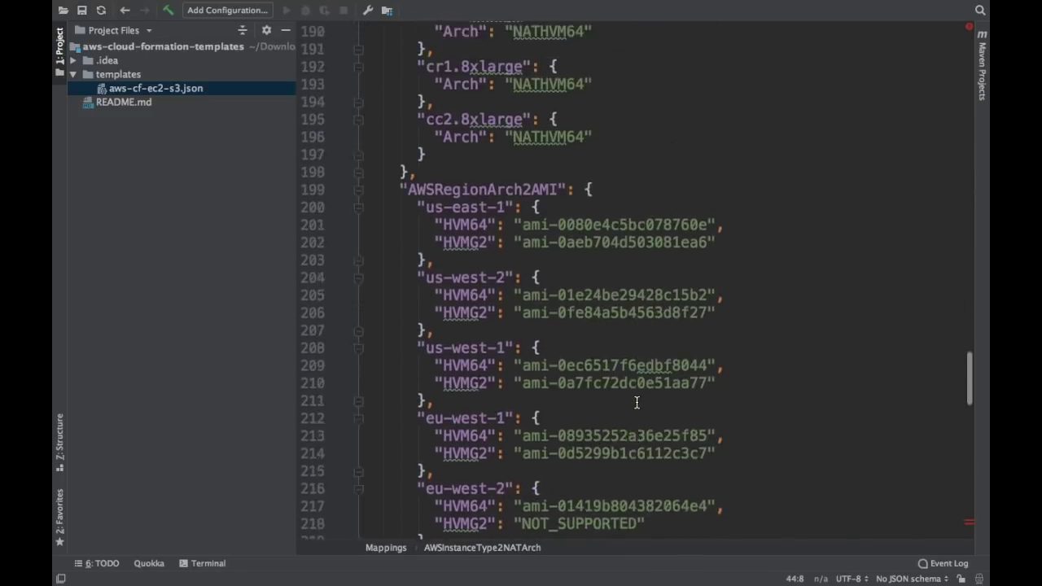
left_click(491, 382, "shift")
key("BackSpace")
scroll(636, 285, "up", 3)
scroll(637, 285, "down", 2)
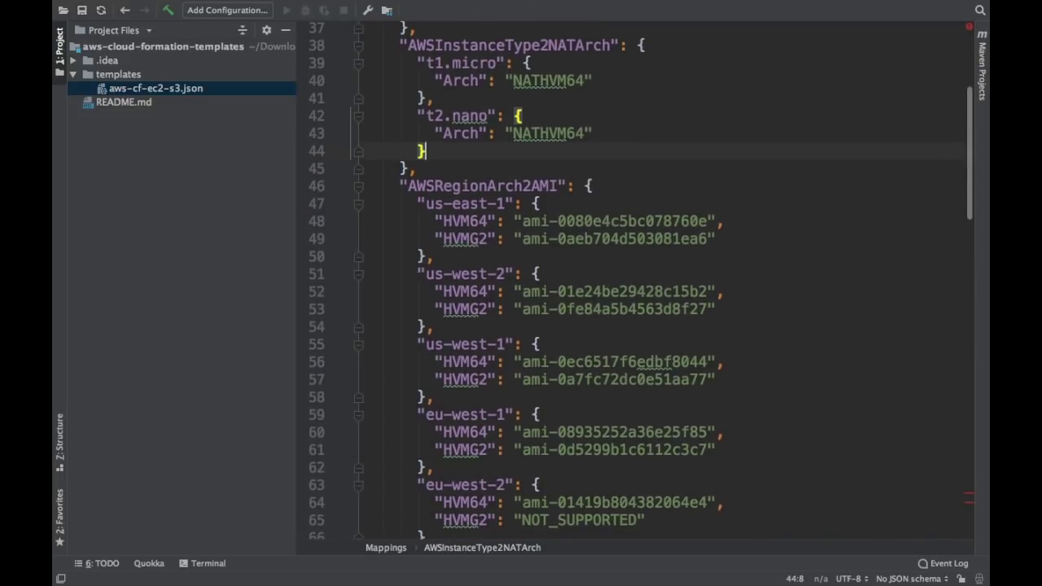
- Examine how the HVM64 architecture values in the instance type mappings correspond to the regional AMI keys in AWSRegionArch2AMI
scroll(554, 246, "up", 4)
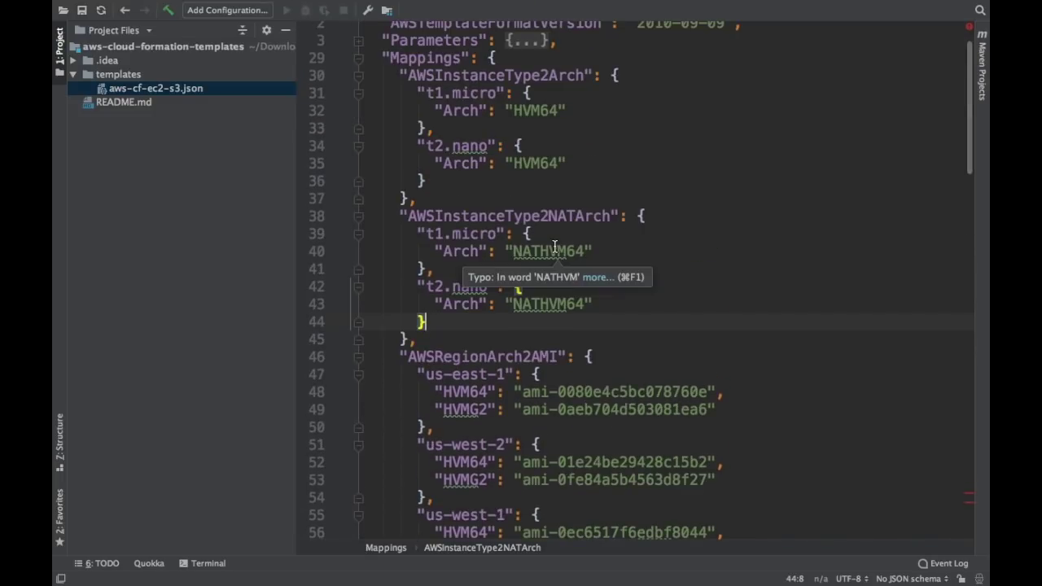
double_click(533, 111)
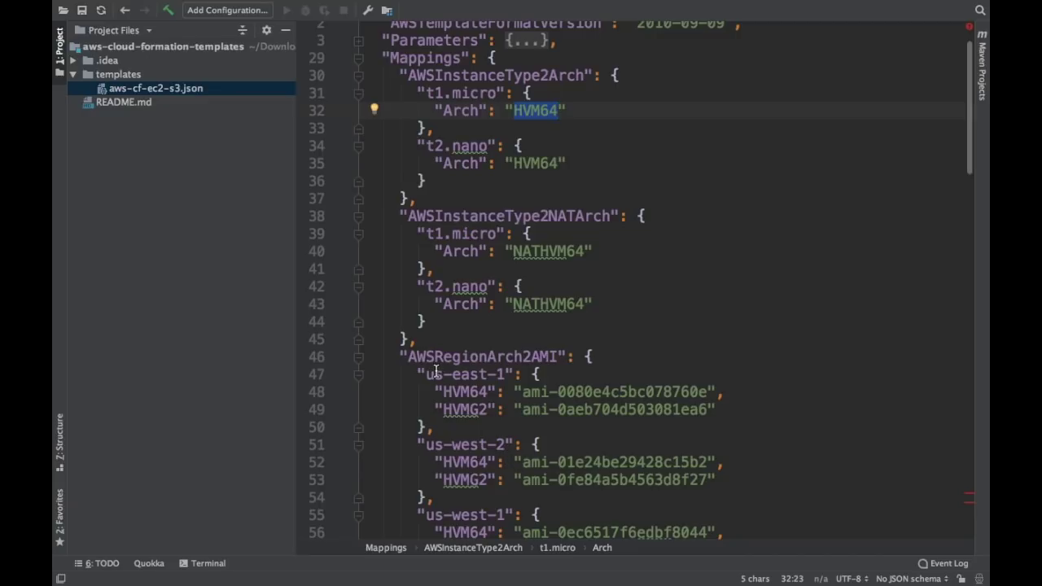
double_click(476, 388)
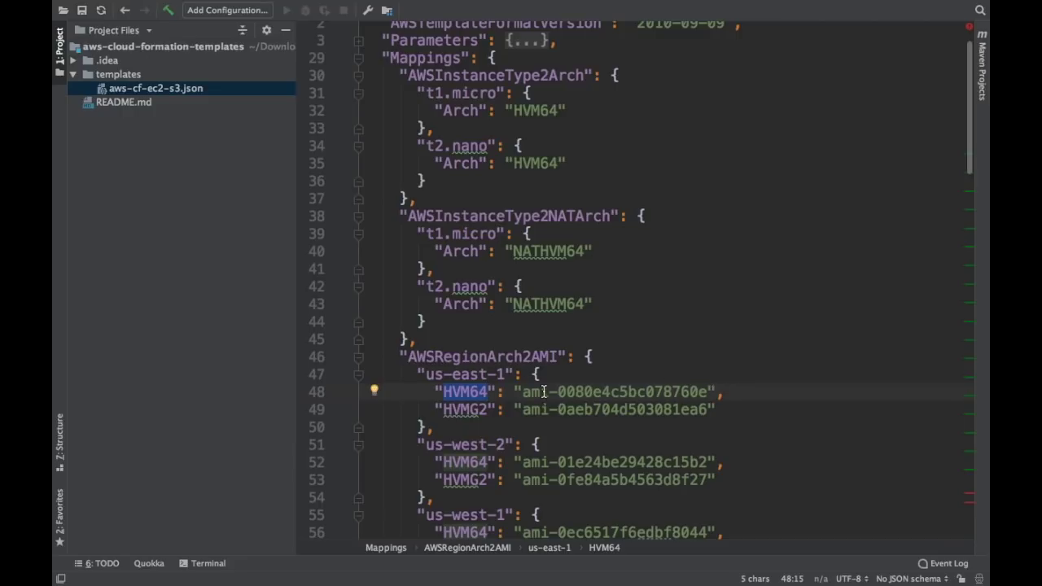
double_click(523, 96)
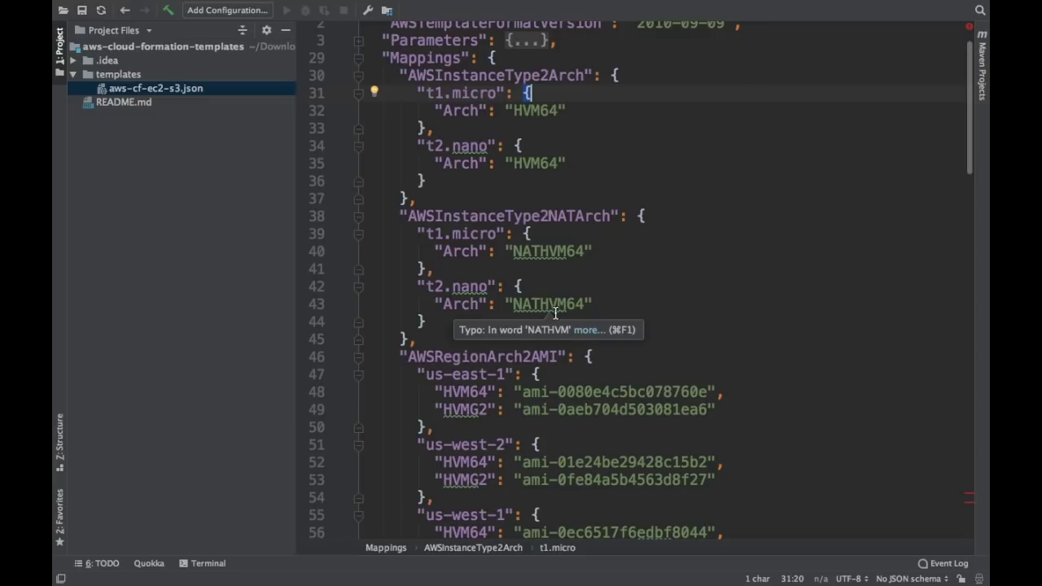
scroll(555, 313, "down", 5)
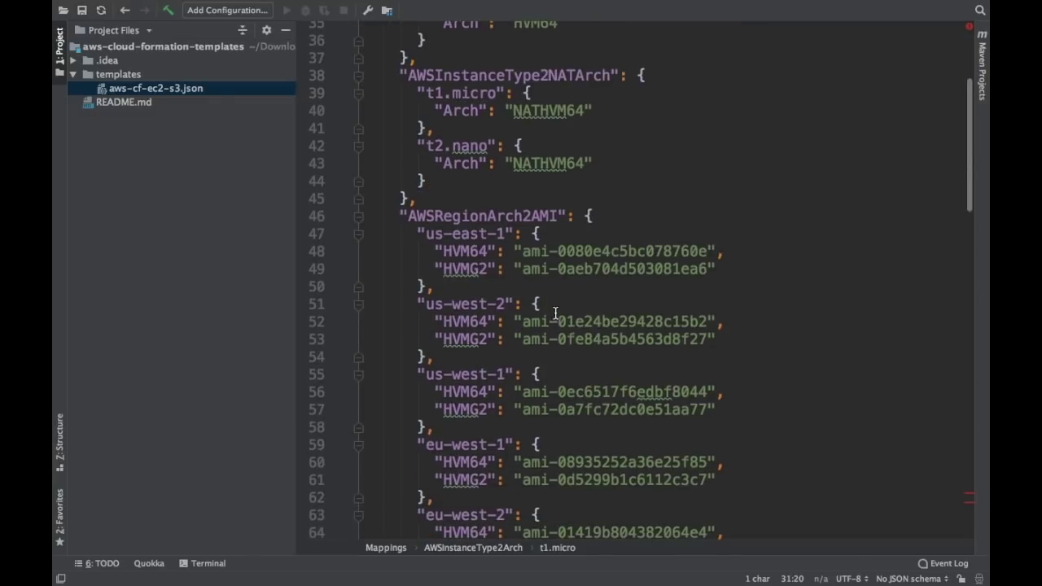
scroll(555, 313, "down", 10)
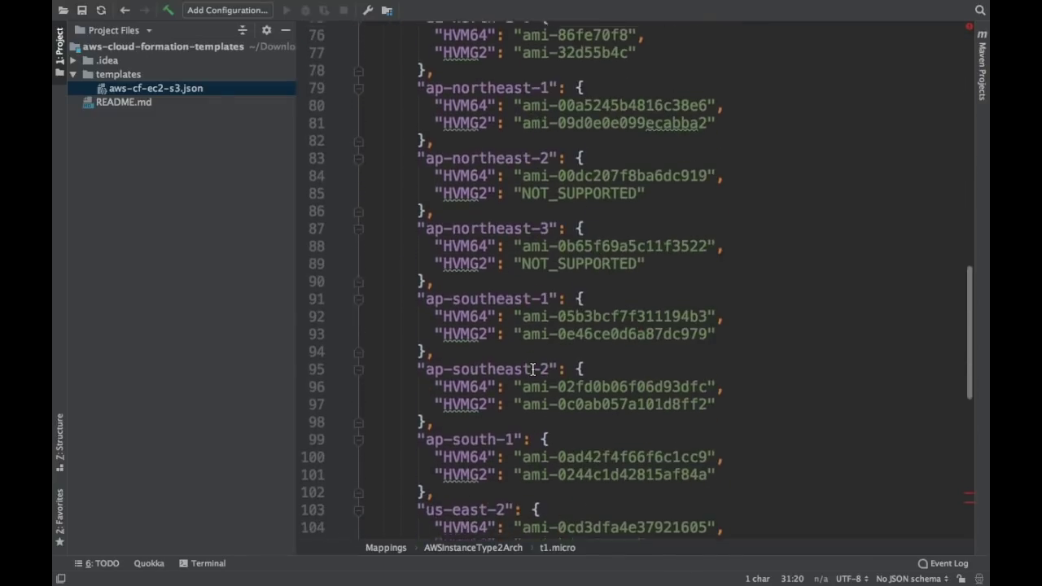
scroll(532, 370, "down", 3)
scroll(532, 371, "down", 4)
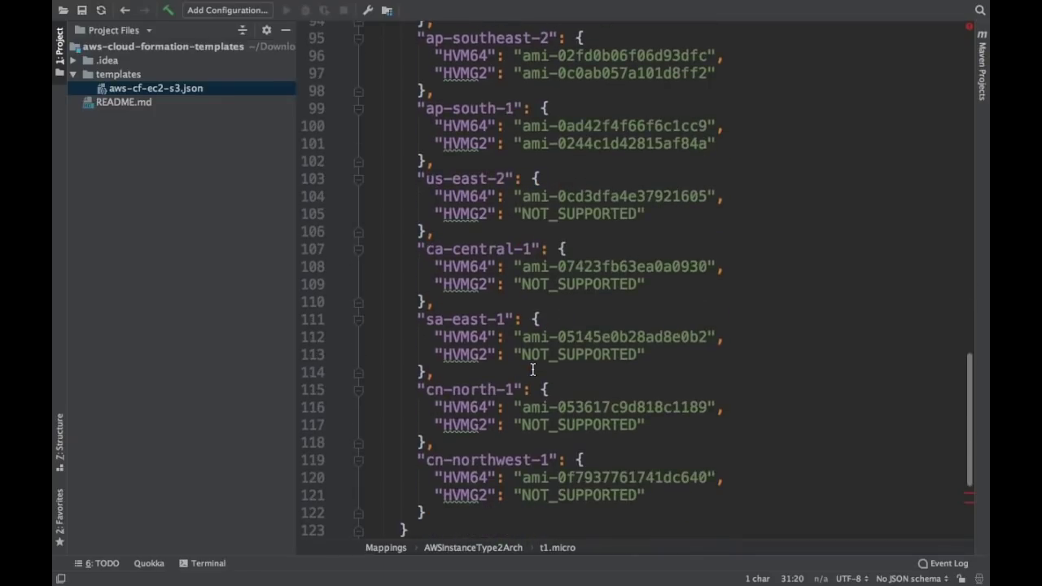
- Insert the aws-cf-resources-ec2-default live template inside the Resources section
scroll(532, 370, "down", 2)
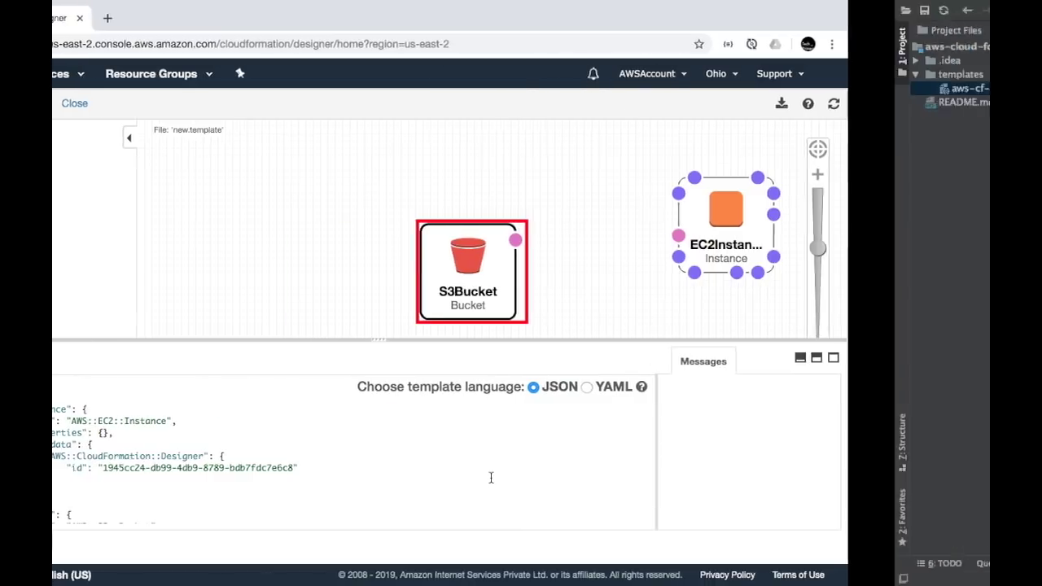
key("Return")
type("\"")
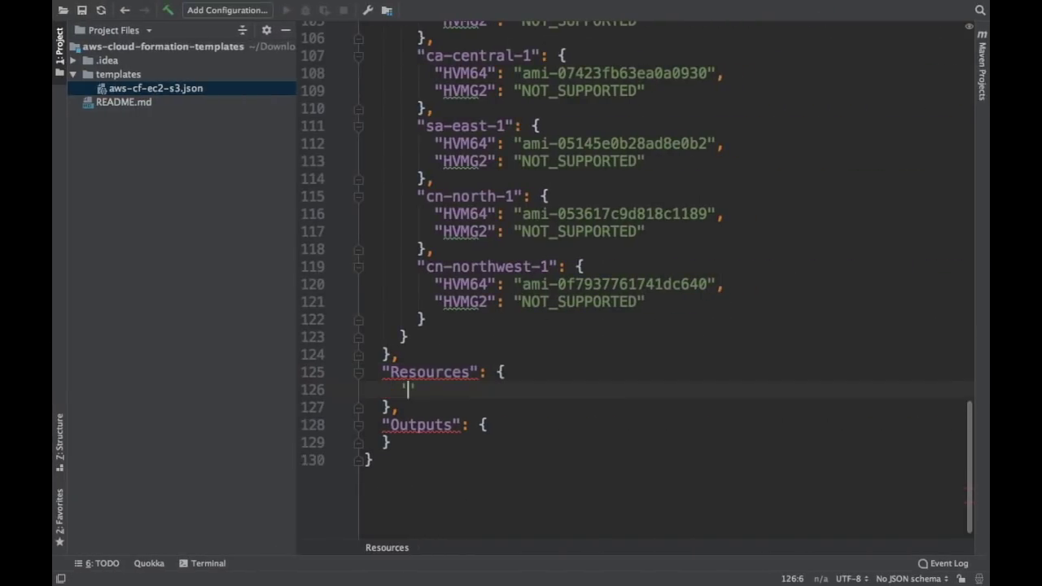
key("BackSpace")
type("aws-cf-res")
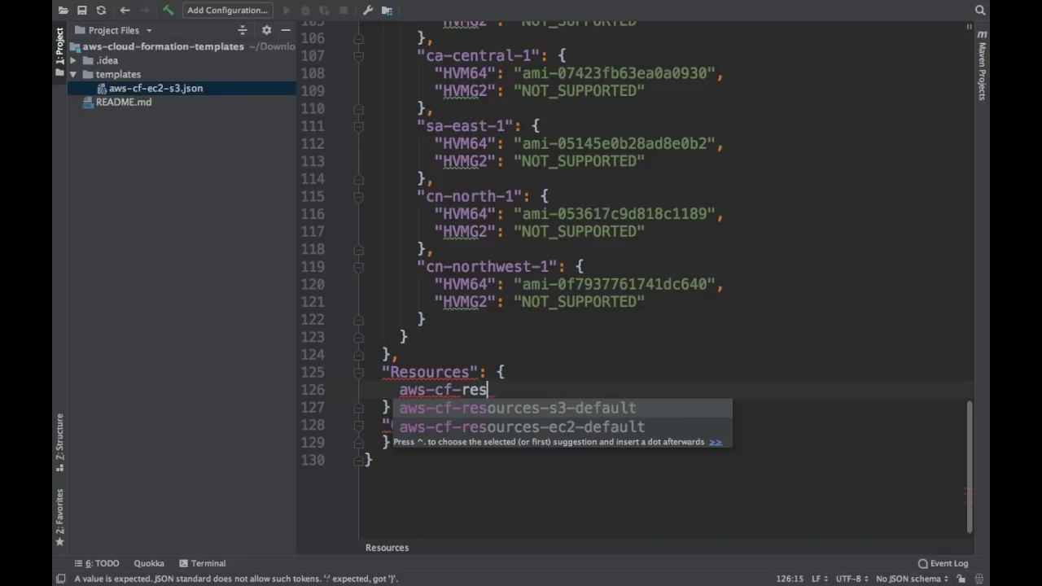
key("Down")
key("Return")
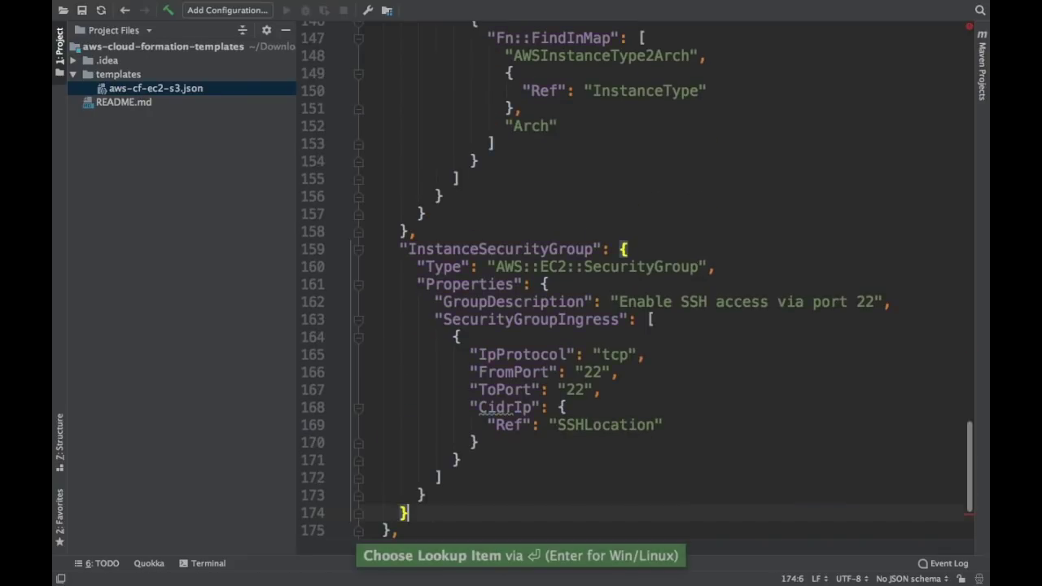
- Examine the EC2Instance resource's InstanceType reference and compare it with the InstanceType entry in the unfolded Parameters section
scroll(572, 380, "up", 8)
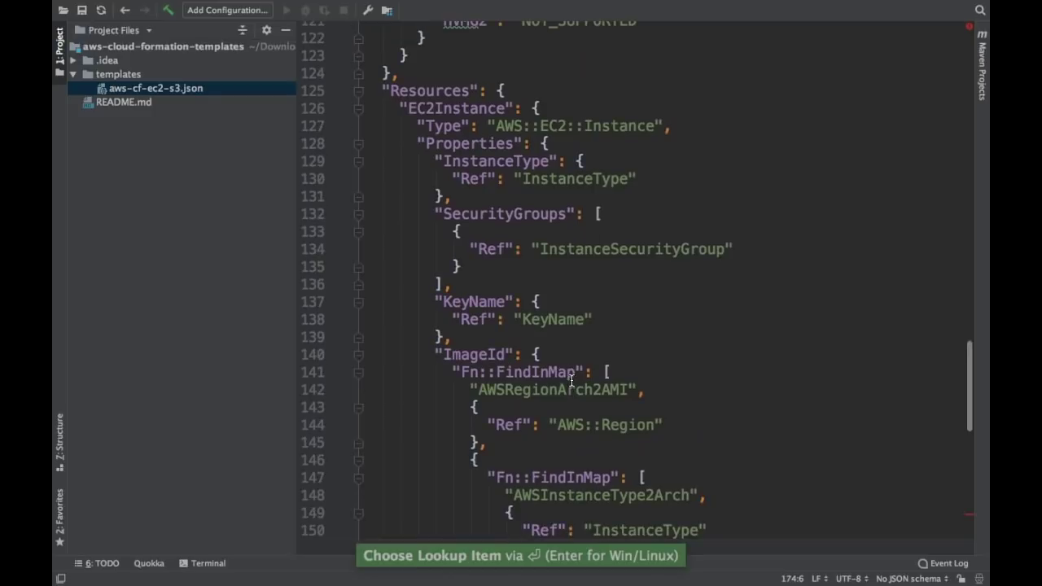
scroll(572, 380, "up", 1)
double_click(479, 127)
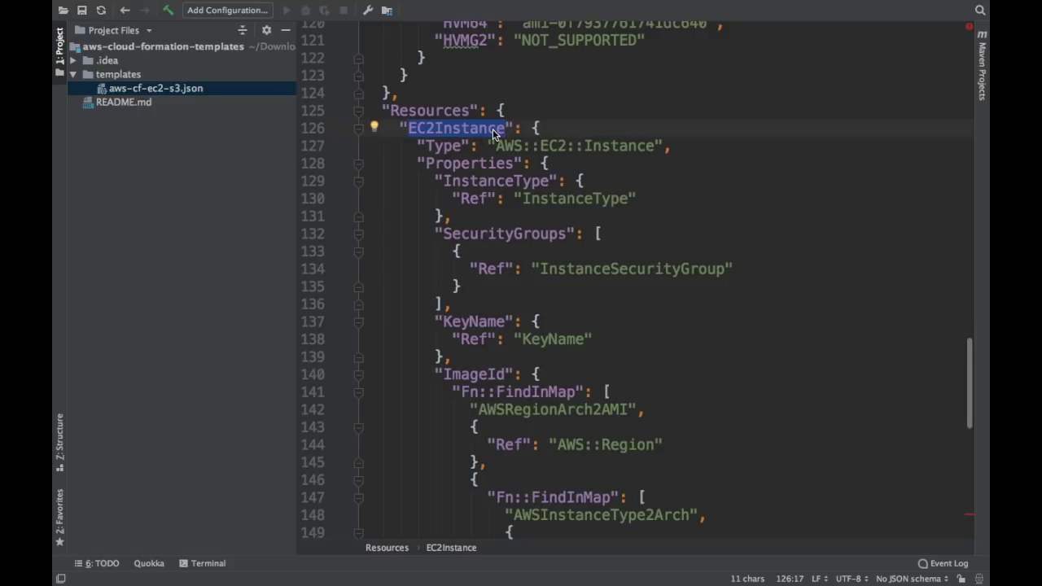
scroll(493, 134, "down", 1)
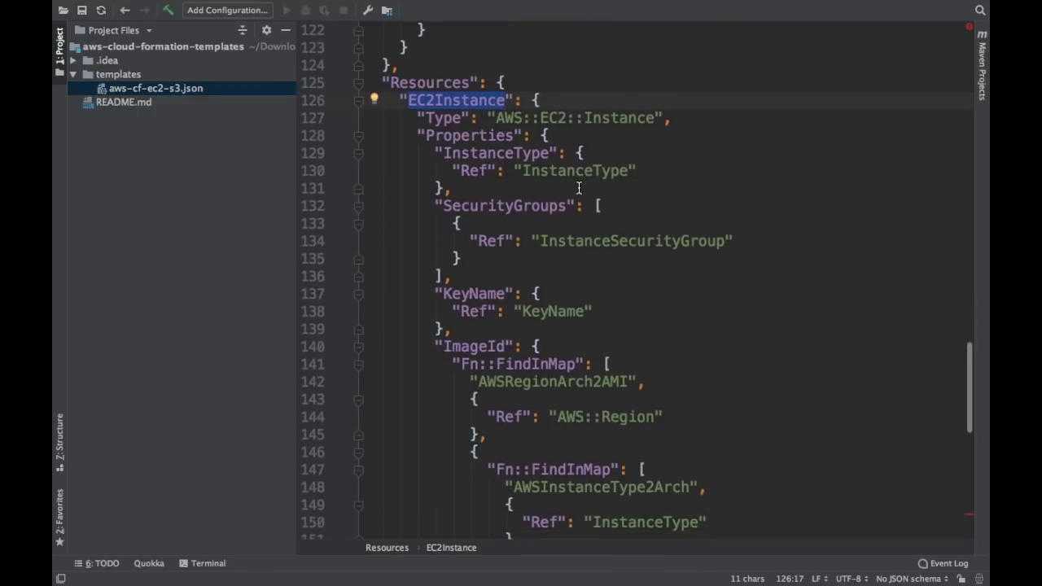
double_click(498, 155)
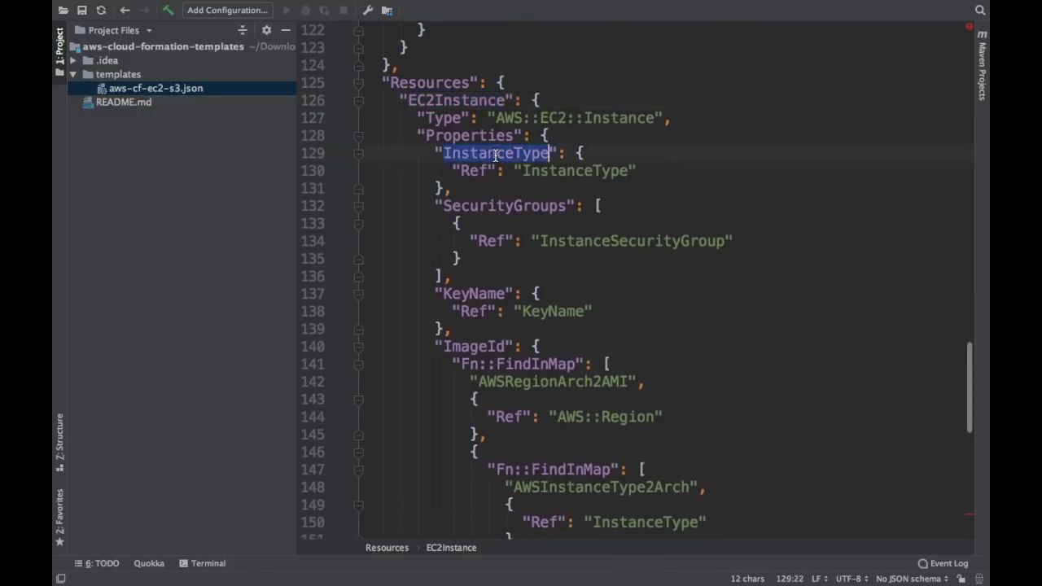
double_click(537, 172)
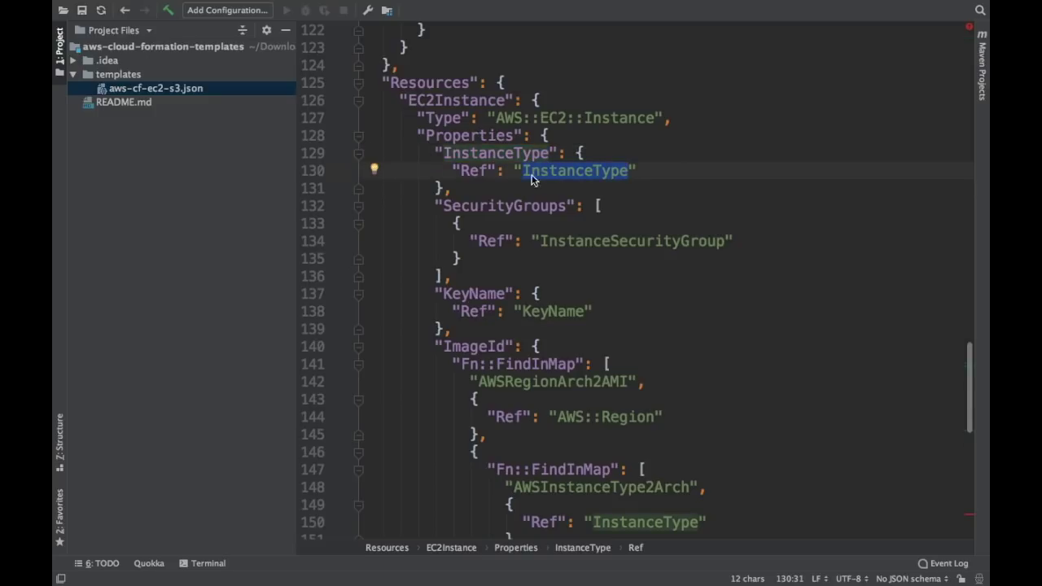
left_click(468, 171)
left_click(547, 170)
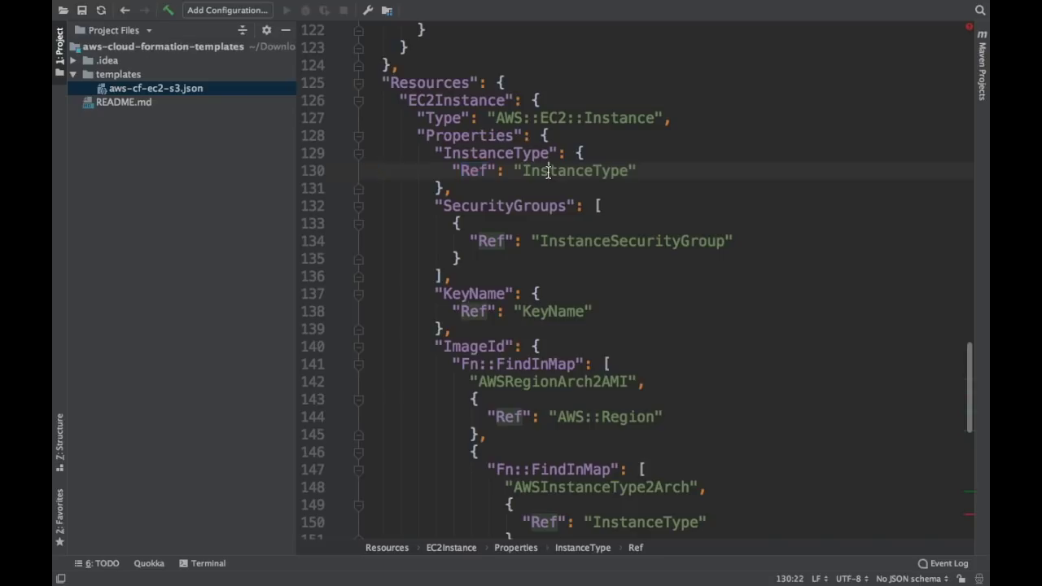
double_click(548, 171)
scroll(548, 171, "up", 20)
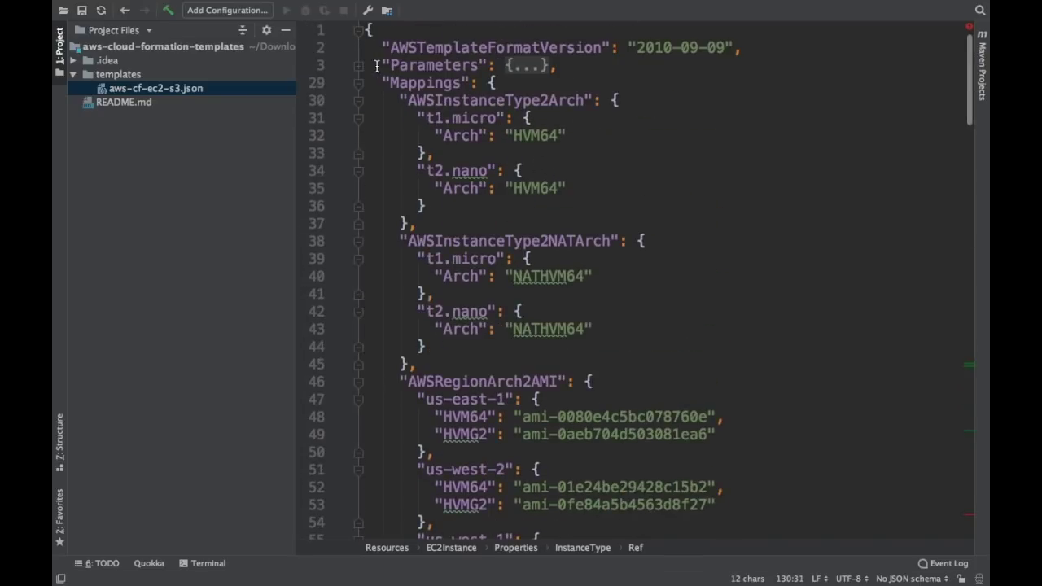
left_click(358, 65)
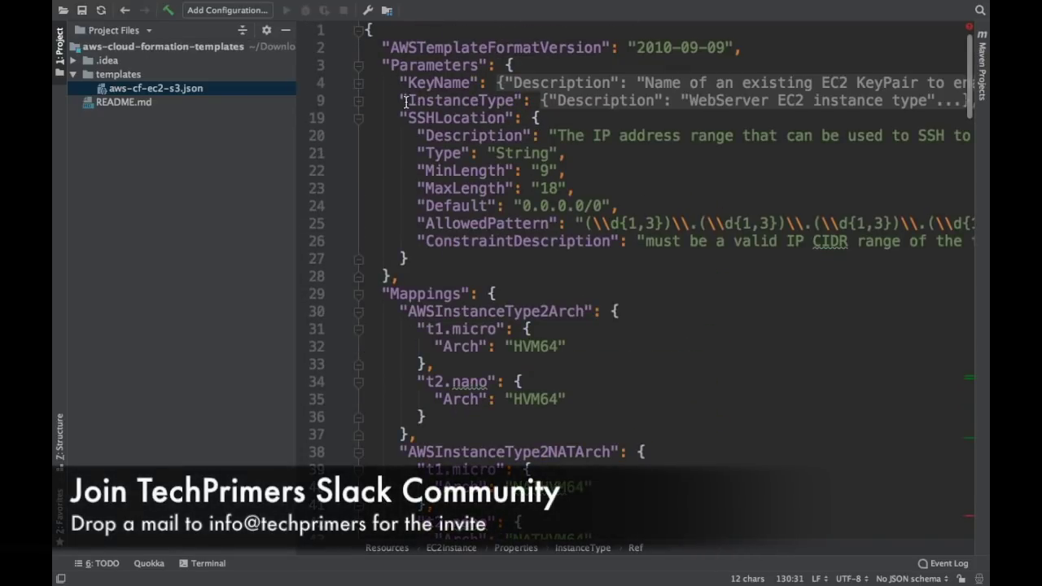
double_click(421, 101)
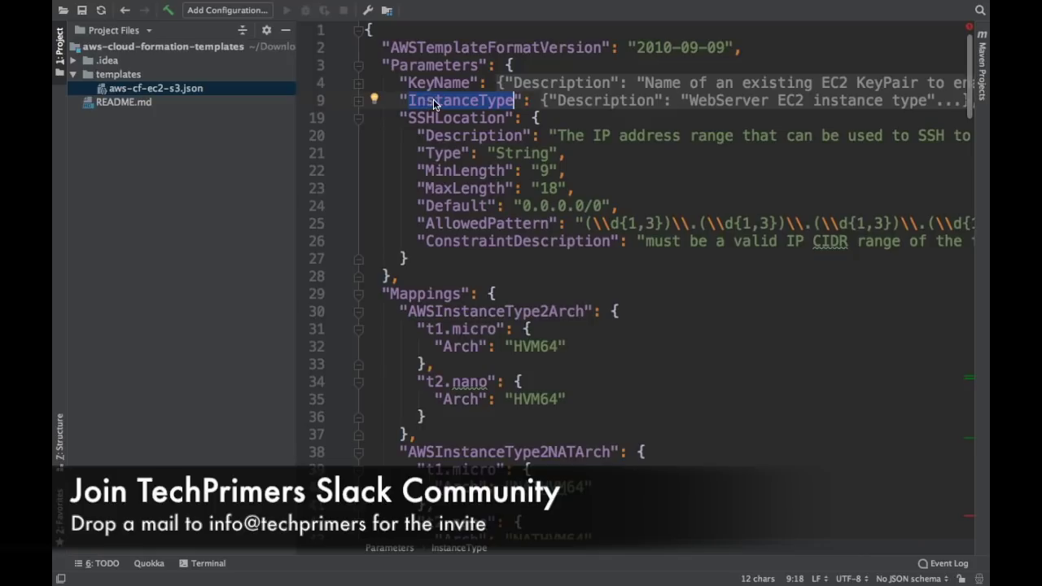
scroll(433, 103, "down", 20)
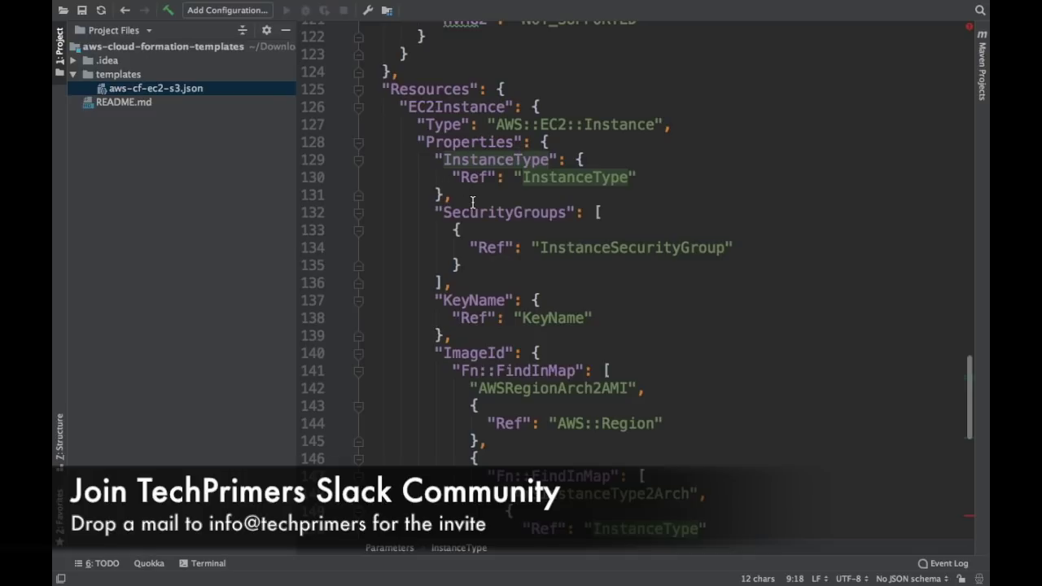
- Examine the EC2Instance resource's SecurityGroups and KeyName references and compare KeyName with its entry in the Parameters section
double_click(495, 215)
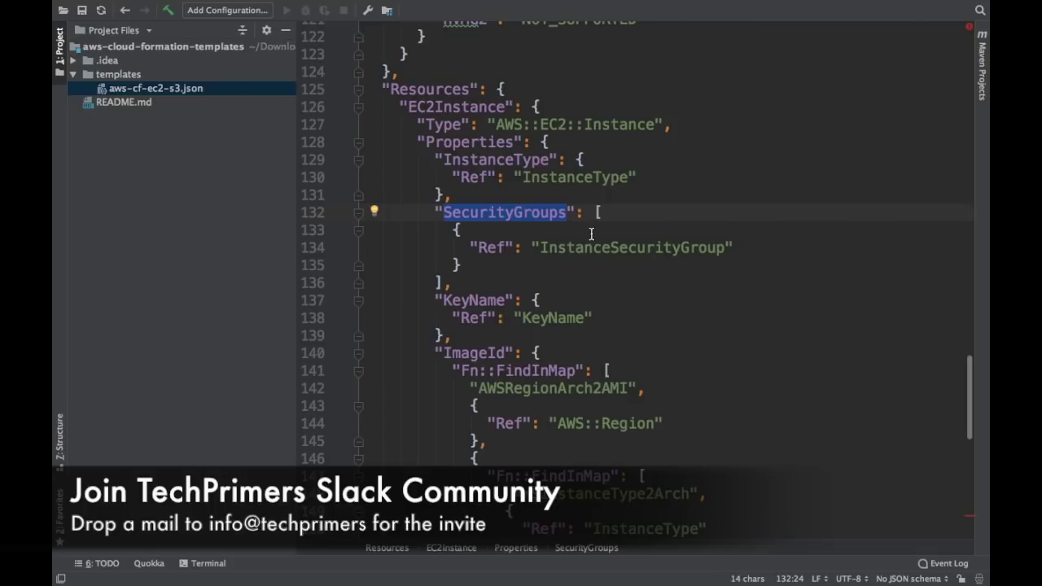
scroll(590, 235, "down", 1)
double_click(574, 192)
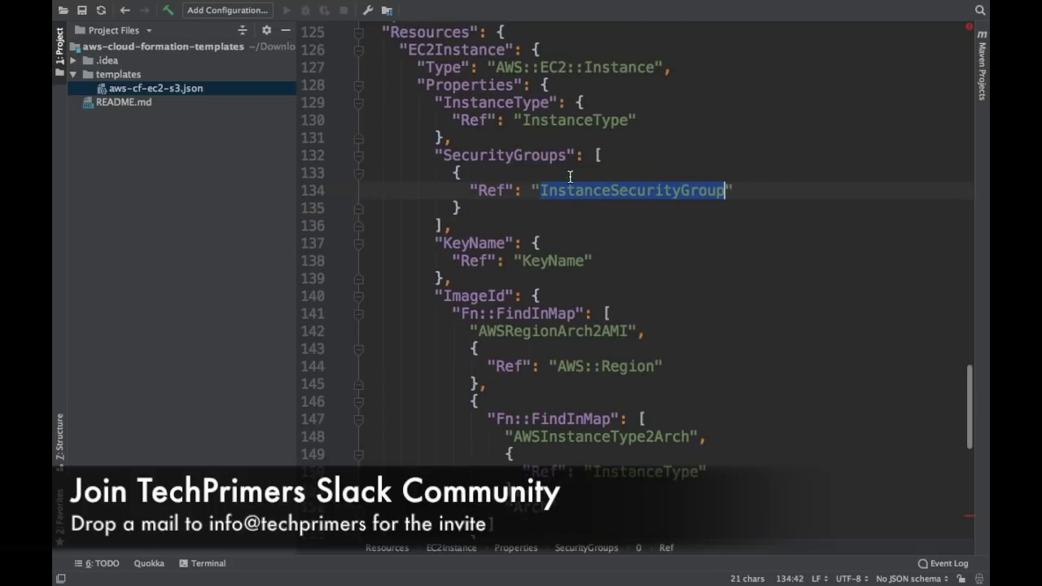
scroll(574, 192, "down", 5)
scroll(575, 192, "up", 5)
double_click(478, 242)
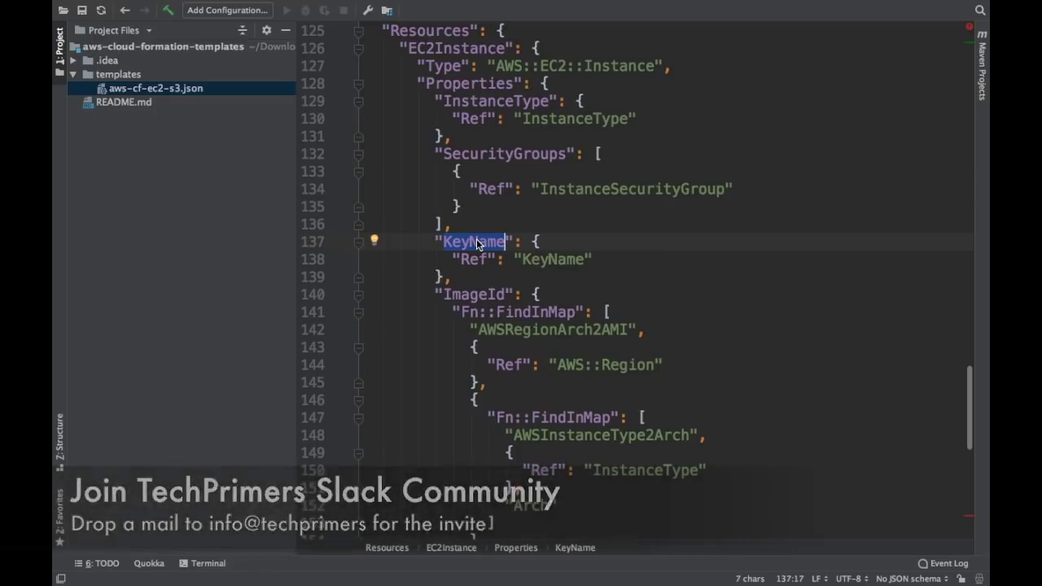
scroll(566, 261, "up", 15)
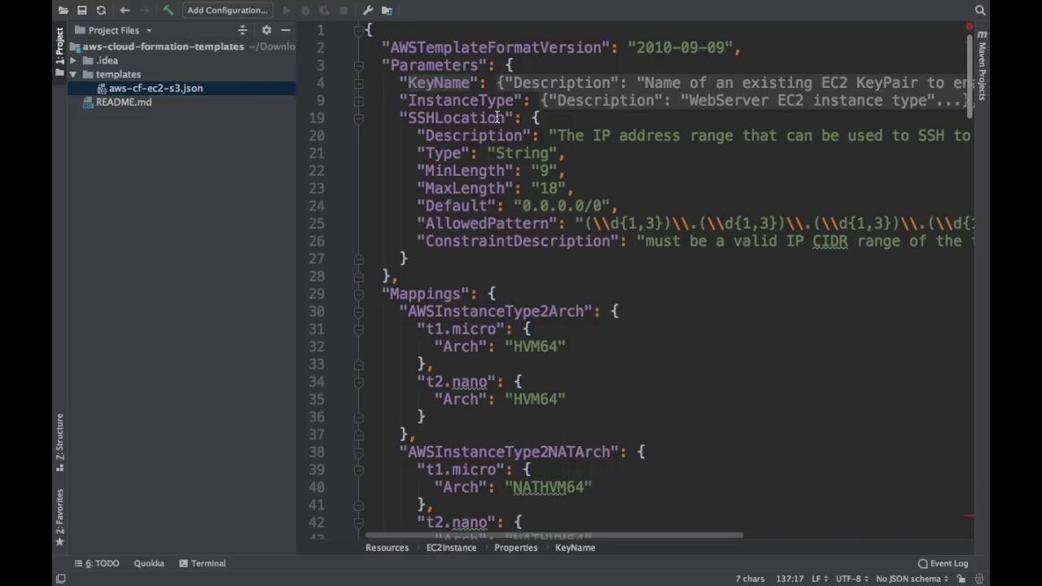
scroll(544, 371, "down", 15)
scroll(545, 370, "down", 20)
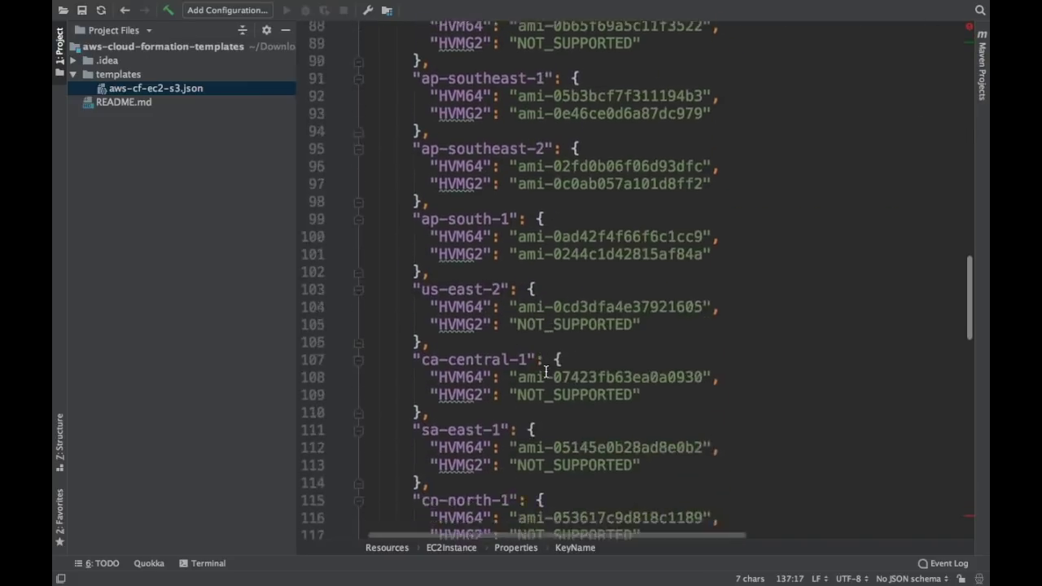
scroll(545, 371, "up", 4)
scroll(545, 370, "up", 2)
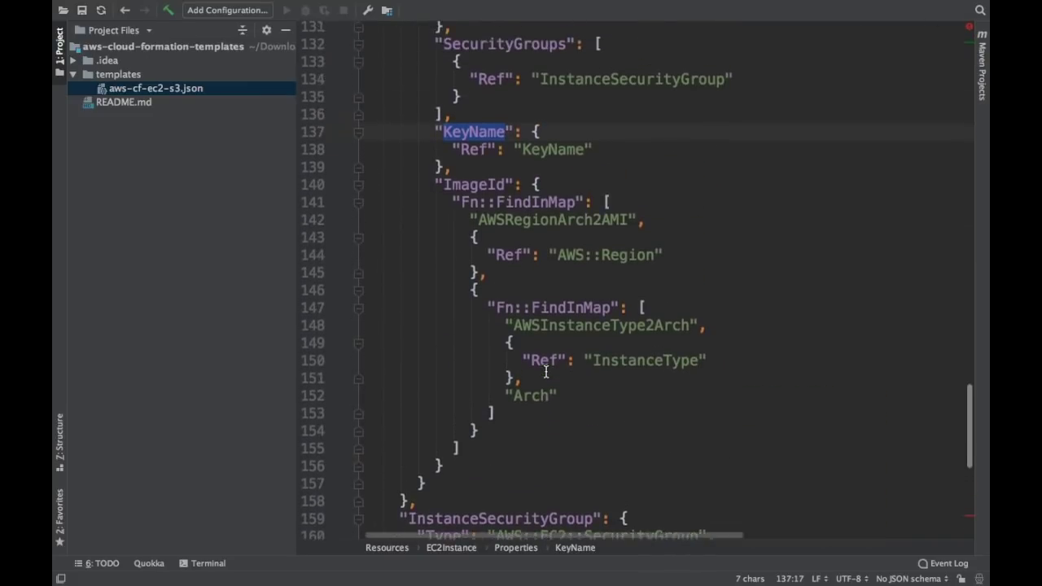
- Examine how the EC2Instance ImageId is looked up through the nested Fn::FindInMap calls using AWS::Region and InstanceType
double_click(482, 190)
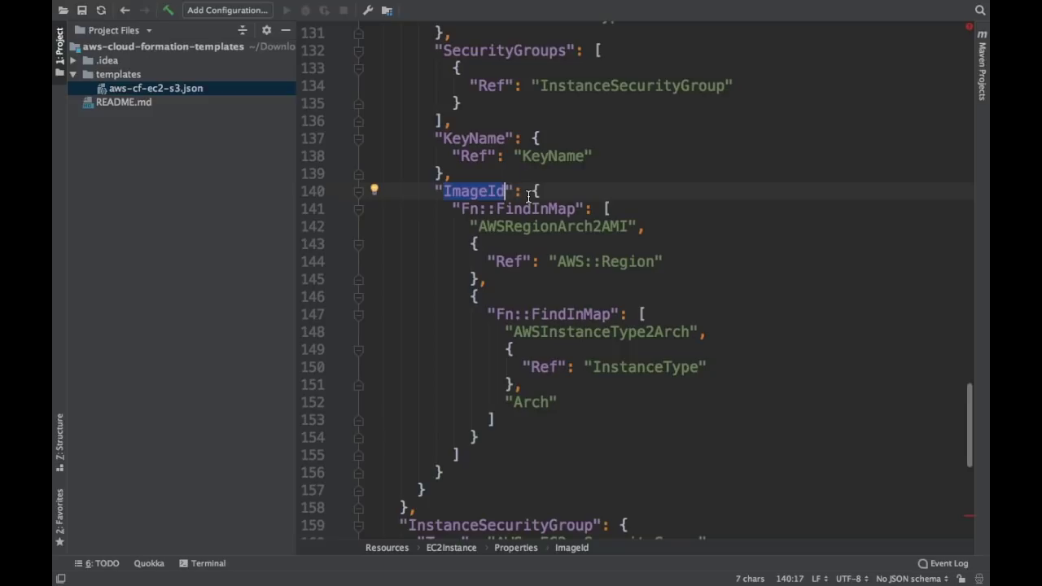
left_click_drag(452, 209, 575, 452)
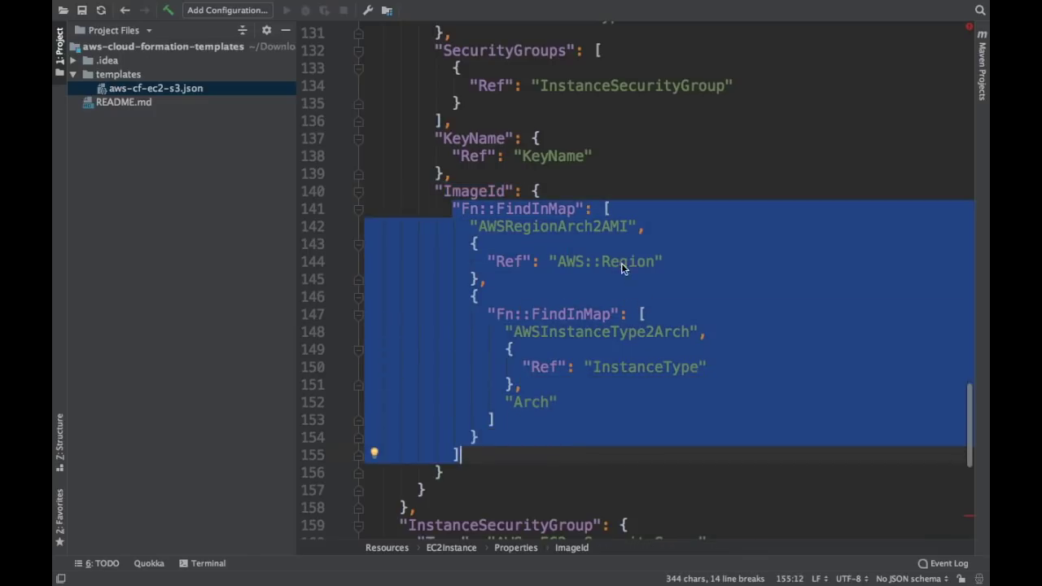
double_click(646, 367)
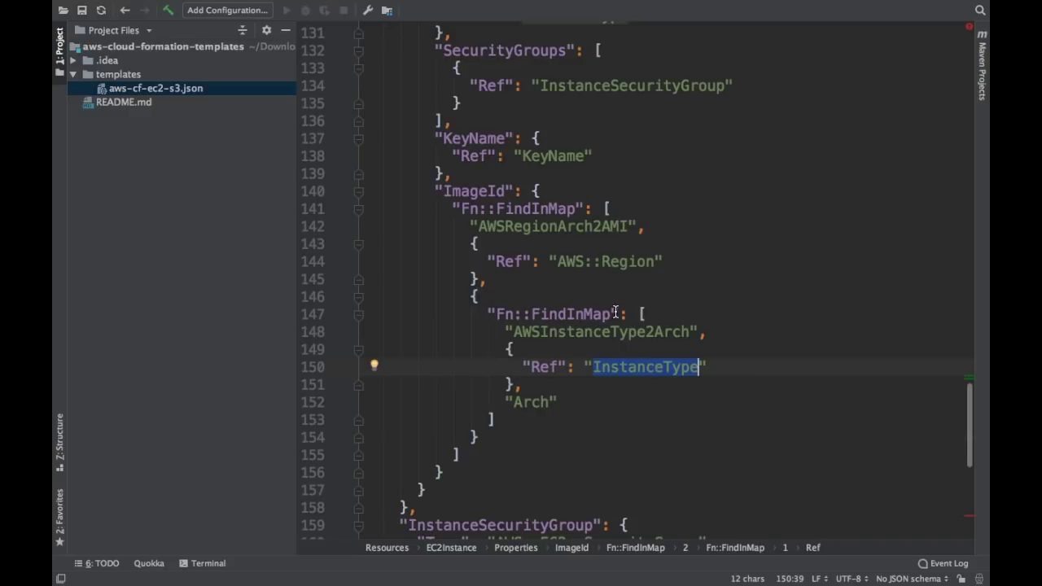
double_click(501, 190)
left_click(536, 191)
scroll(635, 372, "down", 3)
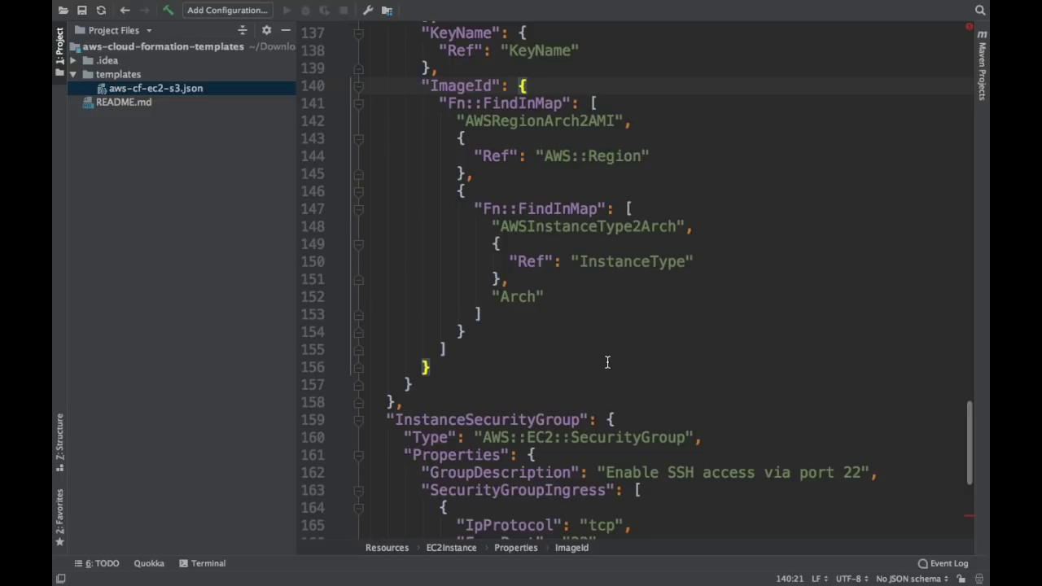
- Examine the InstanceSecurityGroup resource's ingress ports and compare its SSHLocation reference with the SSHLocation entry in Parameters
scroll(607, 362, "down", 3)
double_click(537, 299)
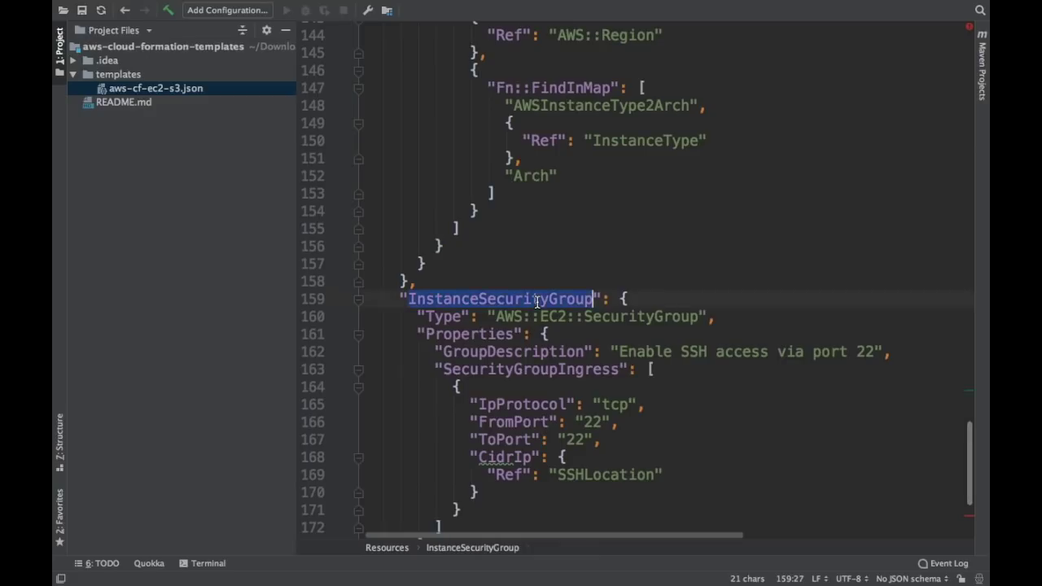
scroll(537, 299, "up", 7)
scroll(596, 442, "down", 1)
scroll(596, 442, "down", 9)
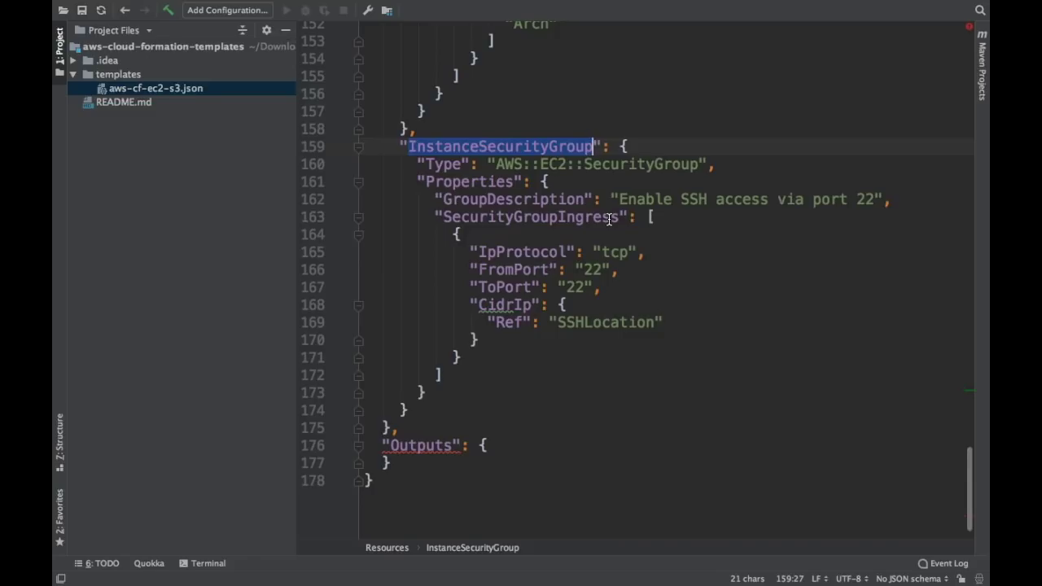
double_click(509, 322)
double_click(584, 323)
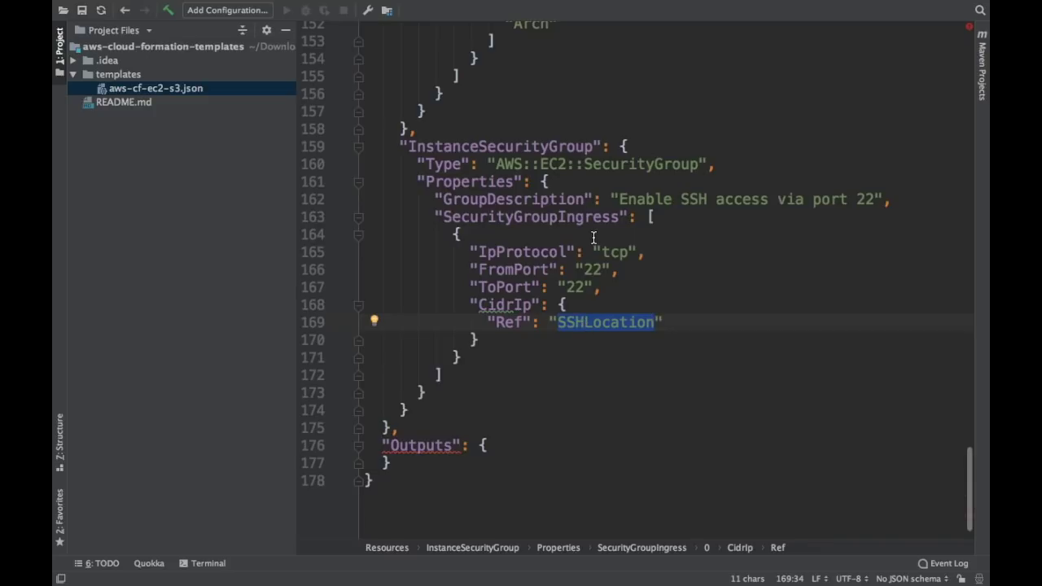
double_click(590, 270)
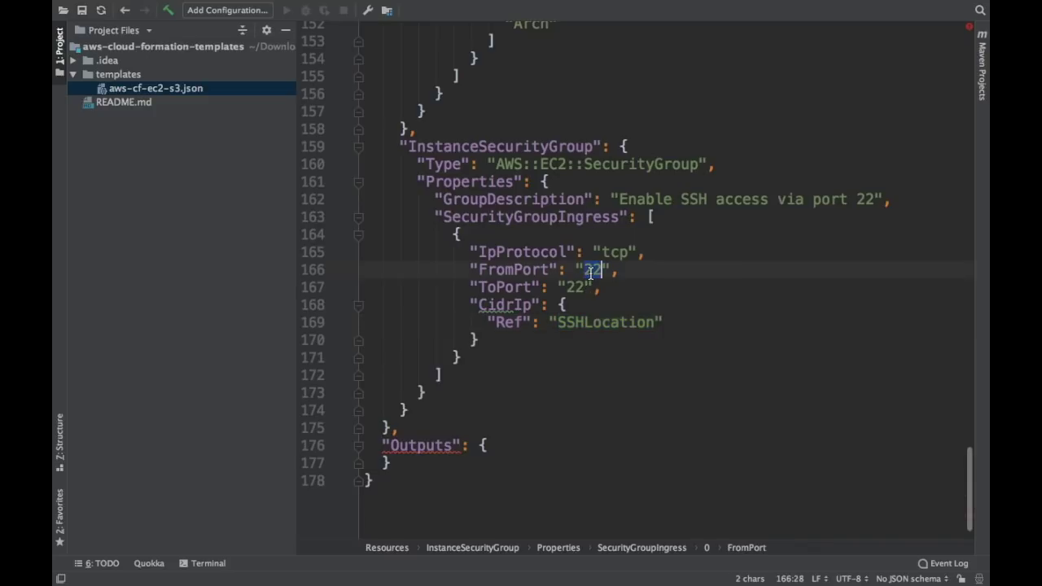
double_click(586, 323)
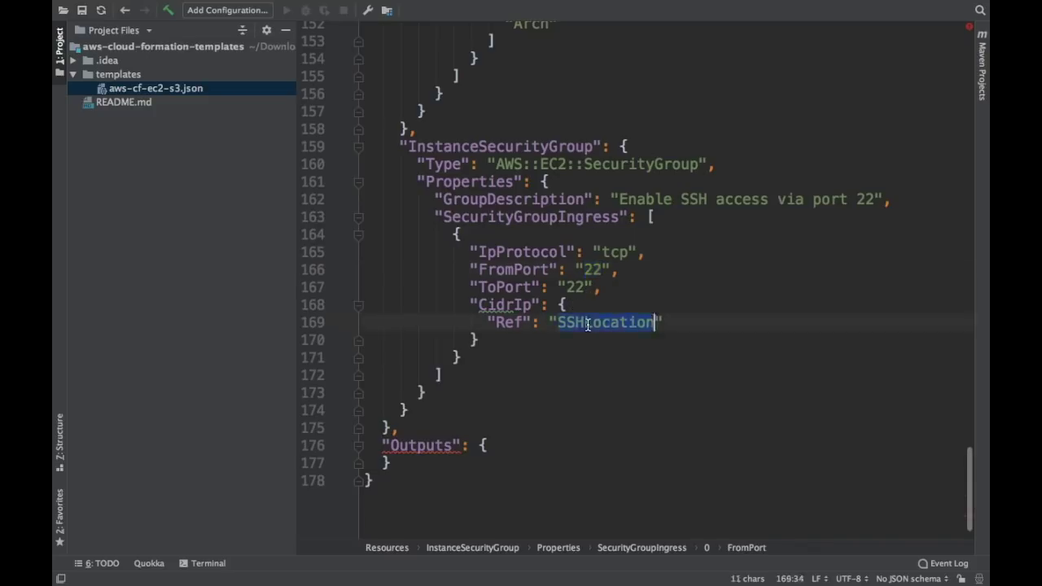
scroll(588, 326, "up", 20)
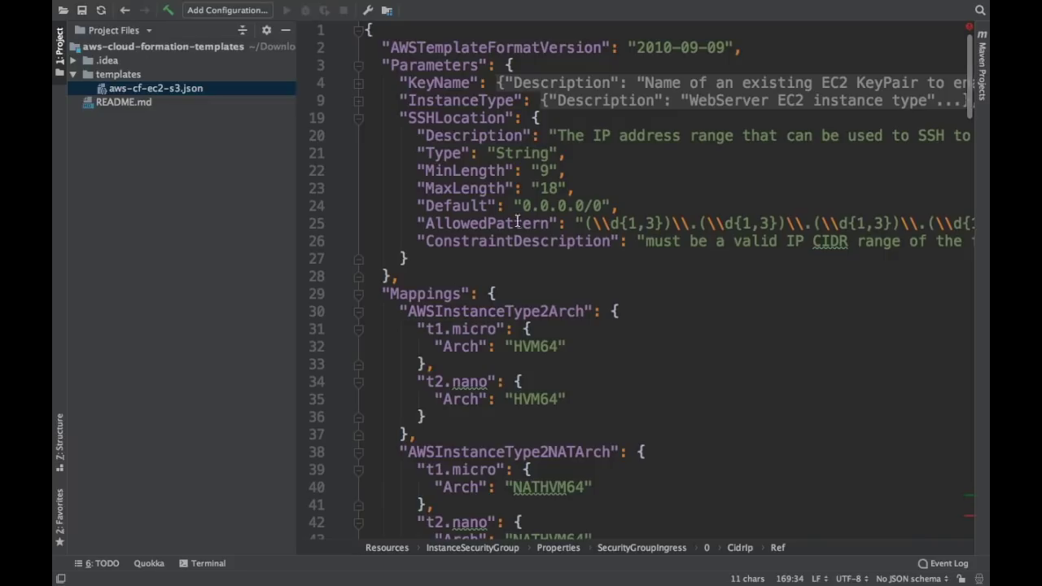
scroll(514, 216, "down", 20)
scroll(513, 216, "up", 1)
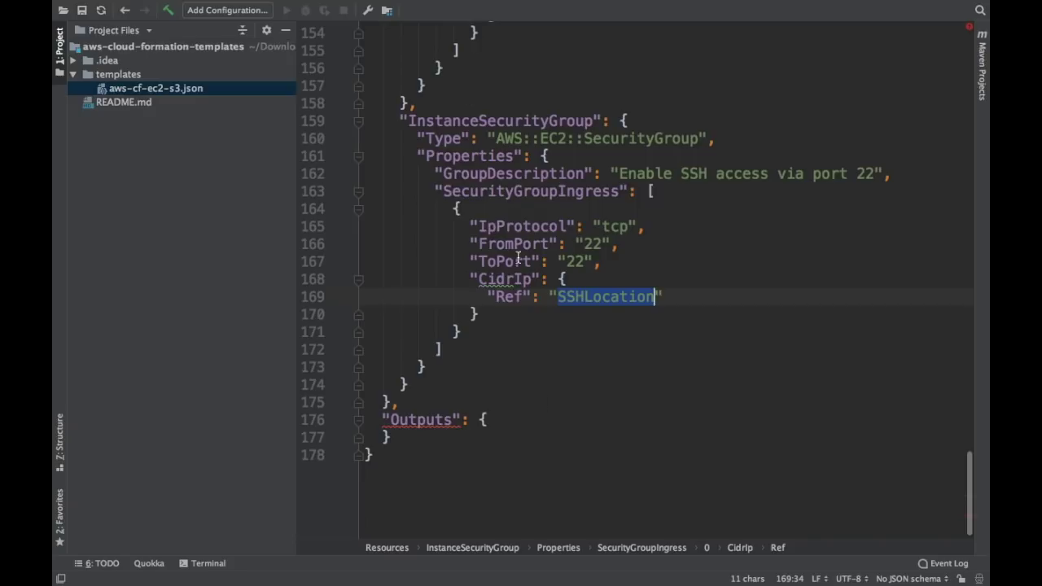
- Add a comma after the InstanceSecurityGroup resource and insert the aws-cf-resources-s3-default live template below it
left_click(469, 386)
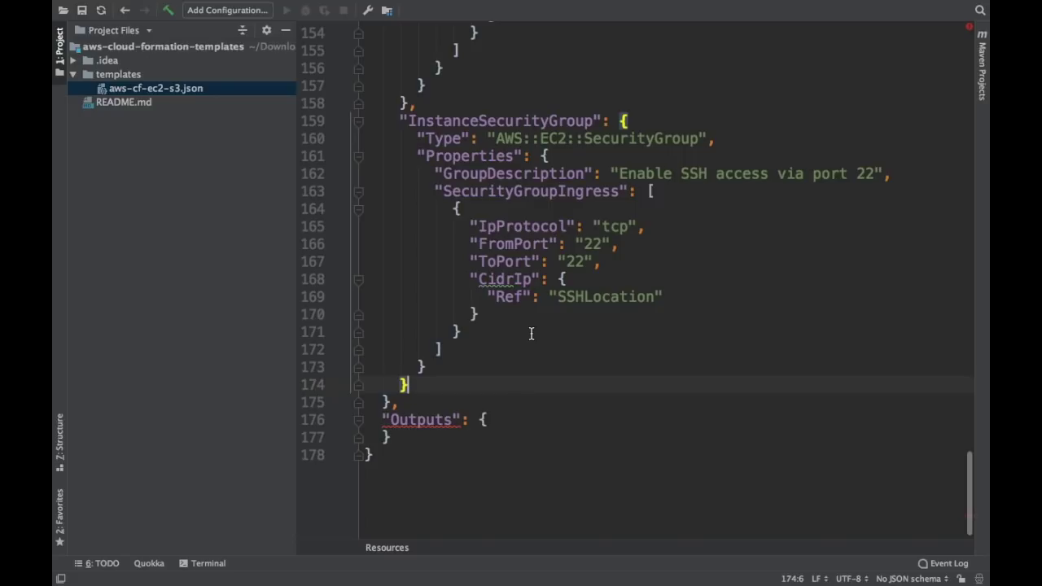
type(",")
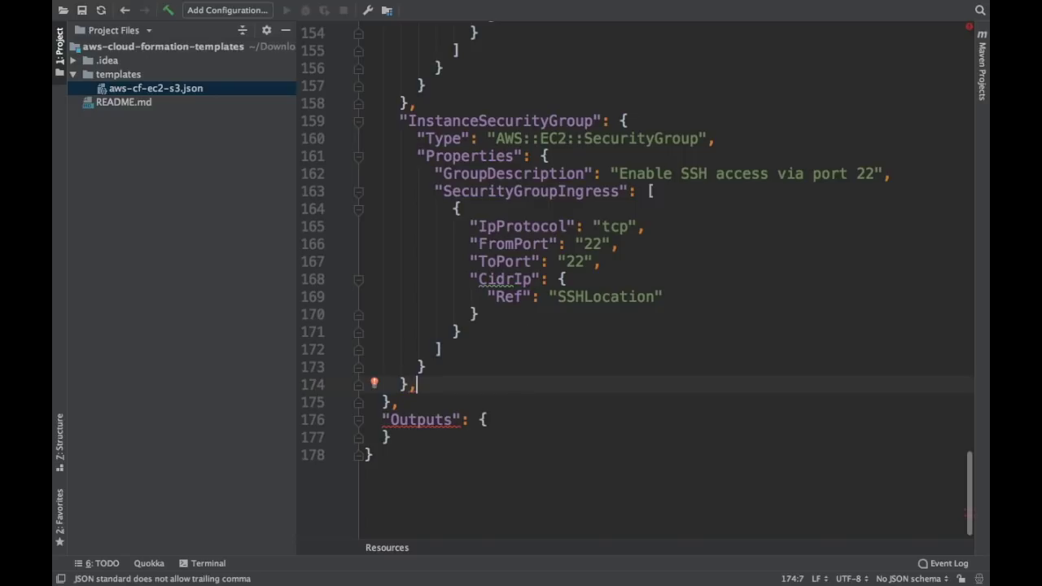
key("Return")
type("aws")
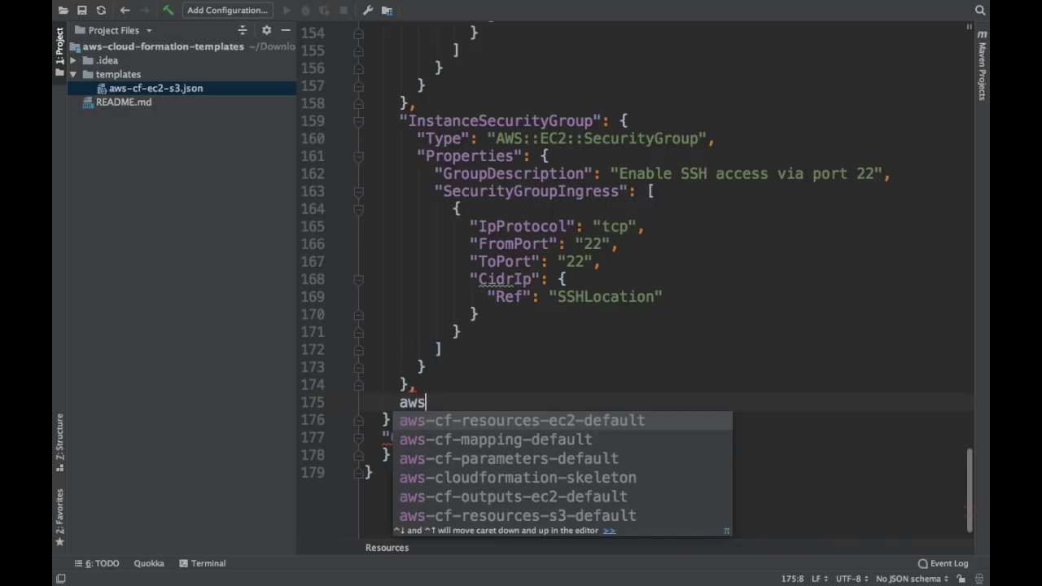
type("cfs3")
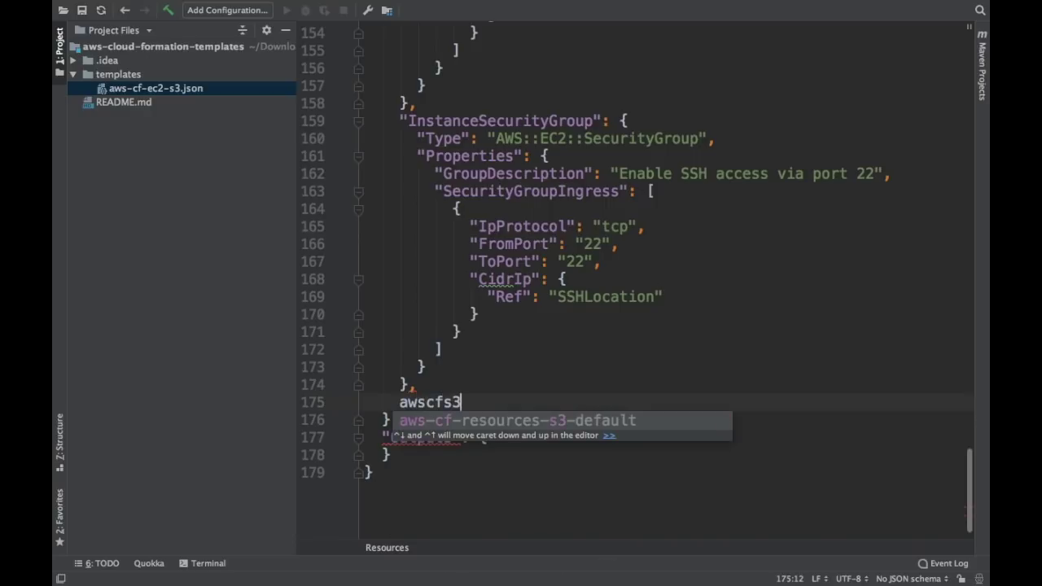
key("Return")
scroll(674, 268, "down", 3)
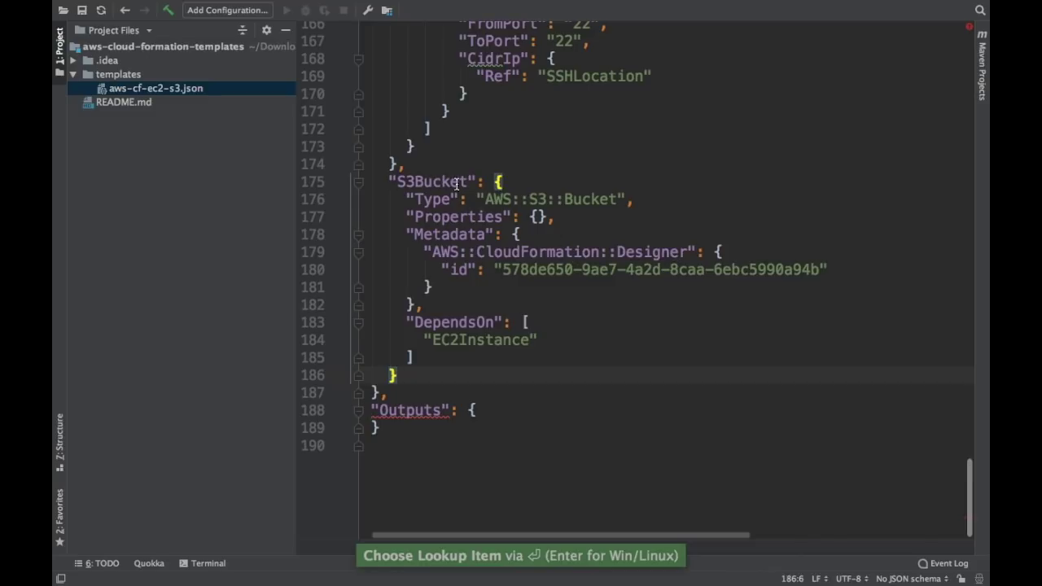
- Examine the S3Bucket resource's DependsOn attribute, view the AWS architecture slide, and return to the template file
double_click(459, 322)
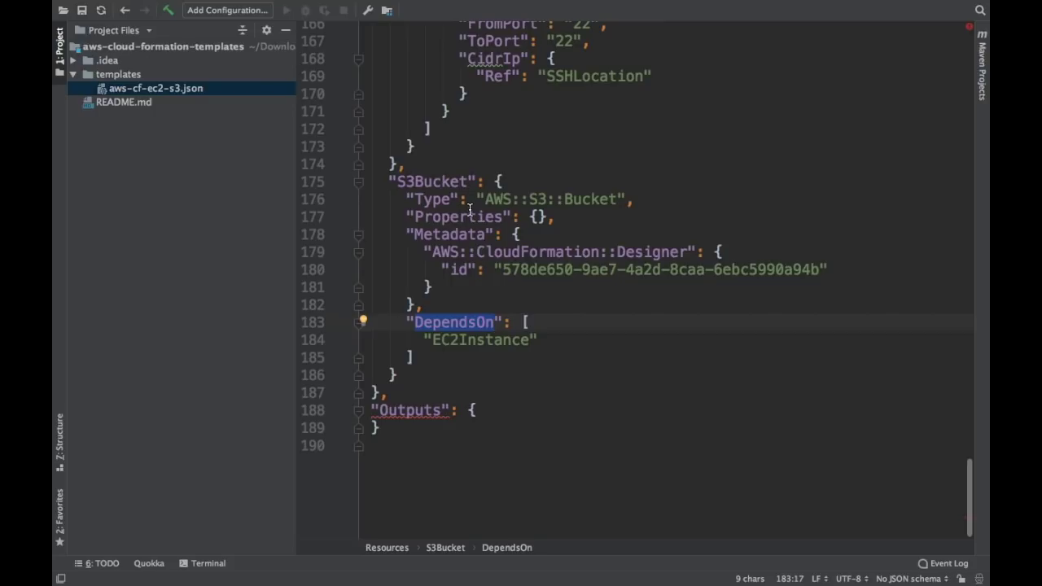
left_click(438, 375)
scroll(438, 375, "left", 1)
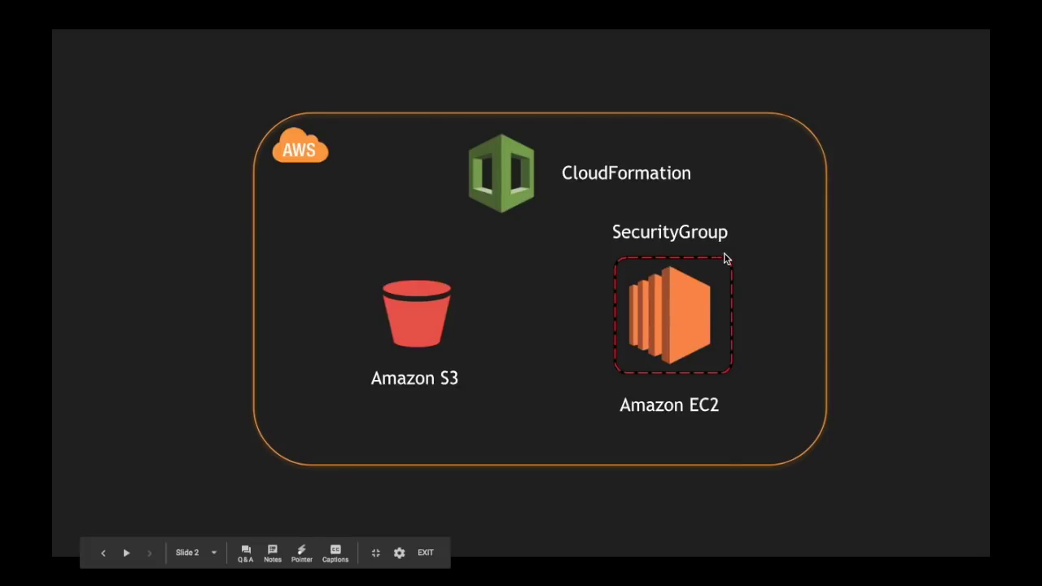
key("ctrl+Right")
key("ctrl+Right")
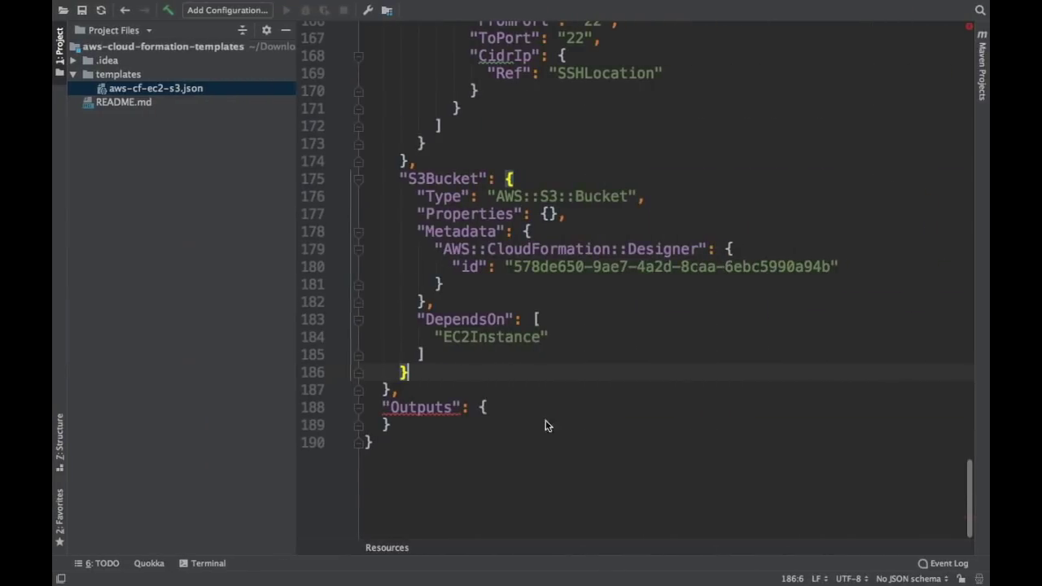
- Insert the aws-cf-outputs-ec2-default live template inside the Outputs section
left_click(521, 409)
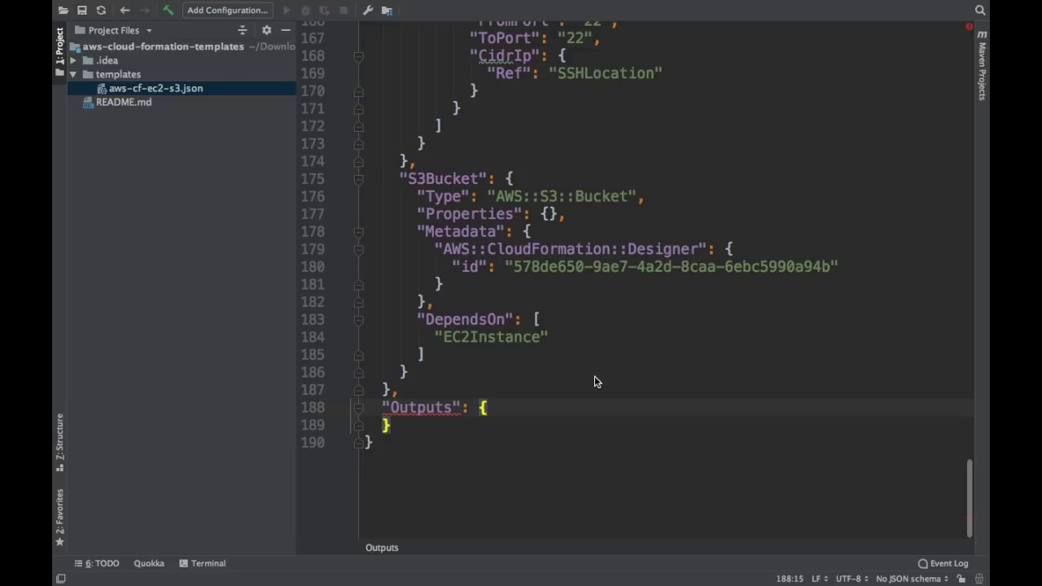
key("Return")
type("aw")
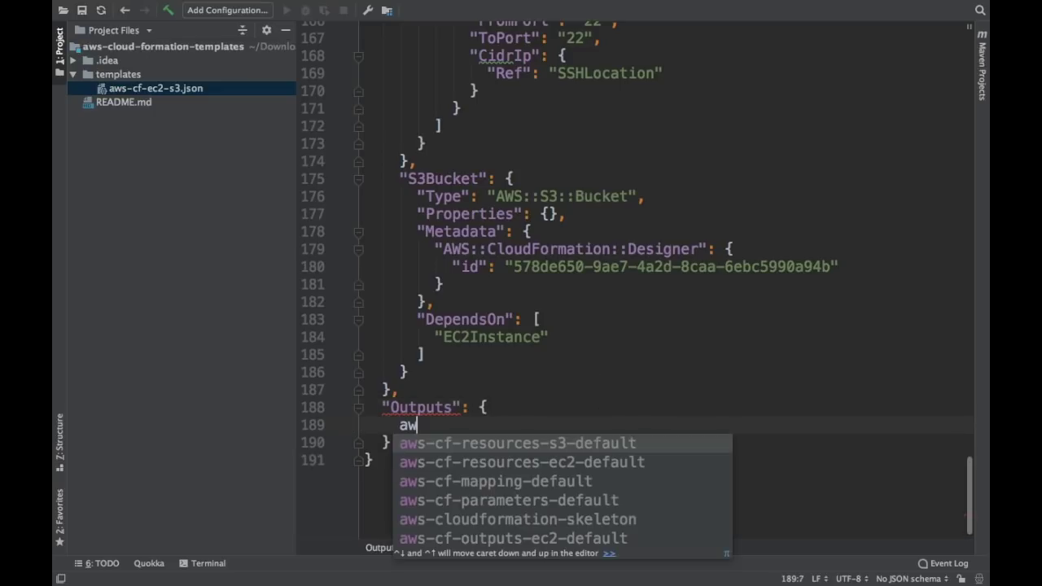
type("scfp")
key("BackSpace")
type("ou")
key("Return")
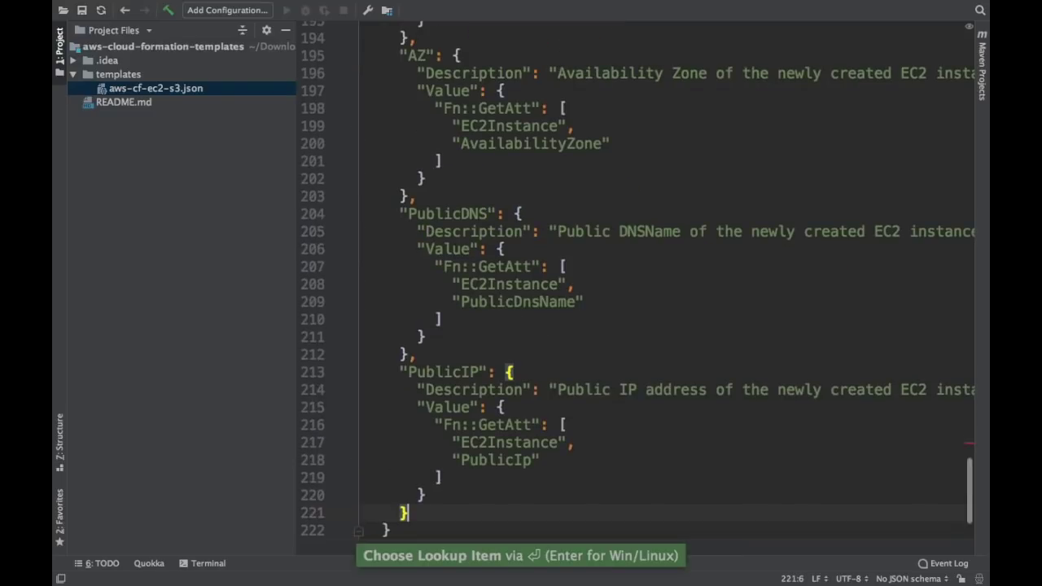
scroll(647, 294, "up", 3)
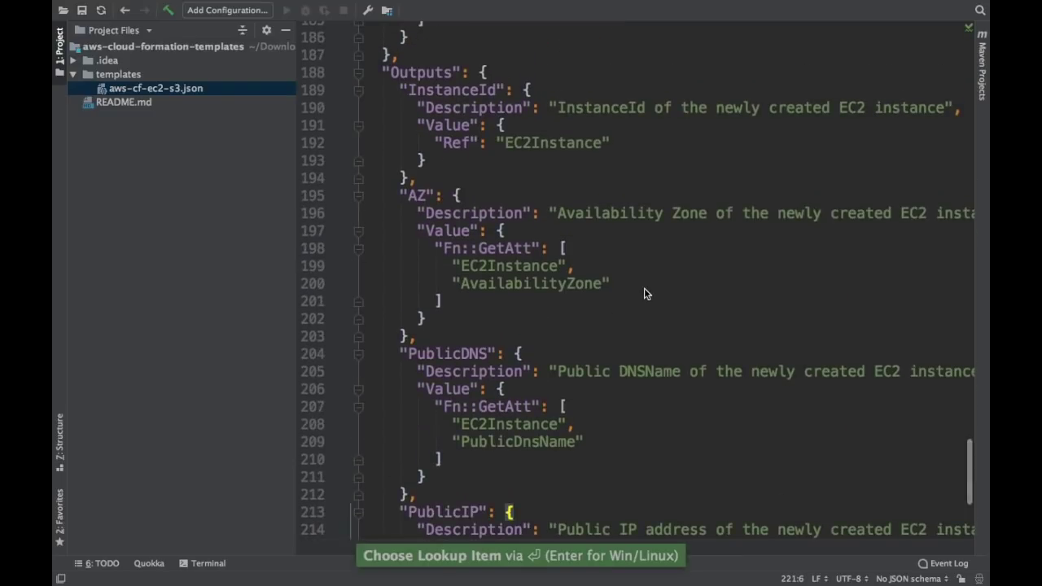
- Examine the InstanceId, AZ, PublicDNS and PublicIP entries in the Outputs section
left_click(435, 98)
double_click(435, 95)
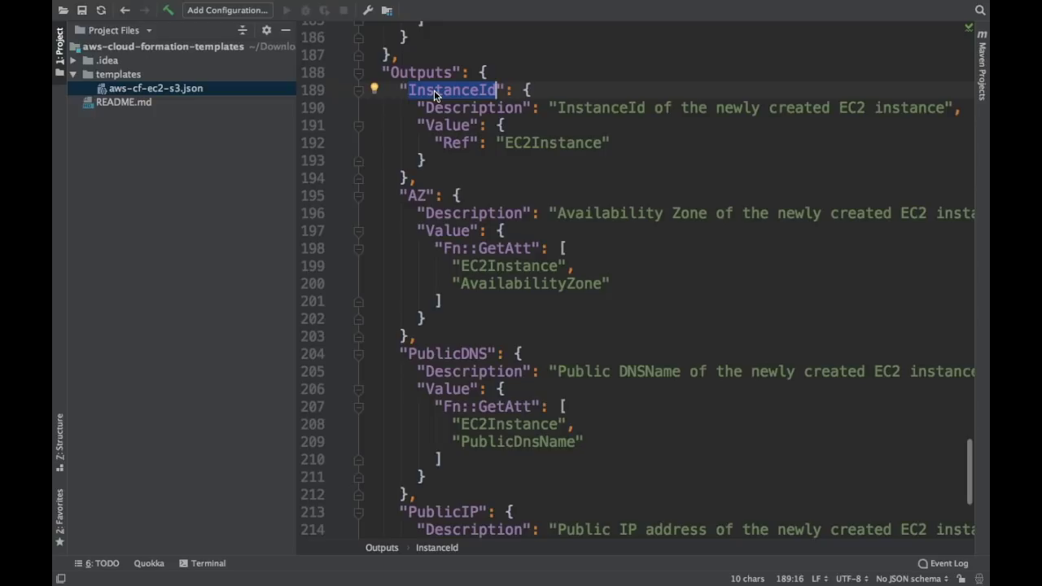
double_click(419, 195)
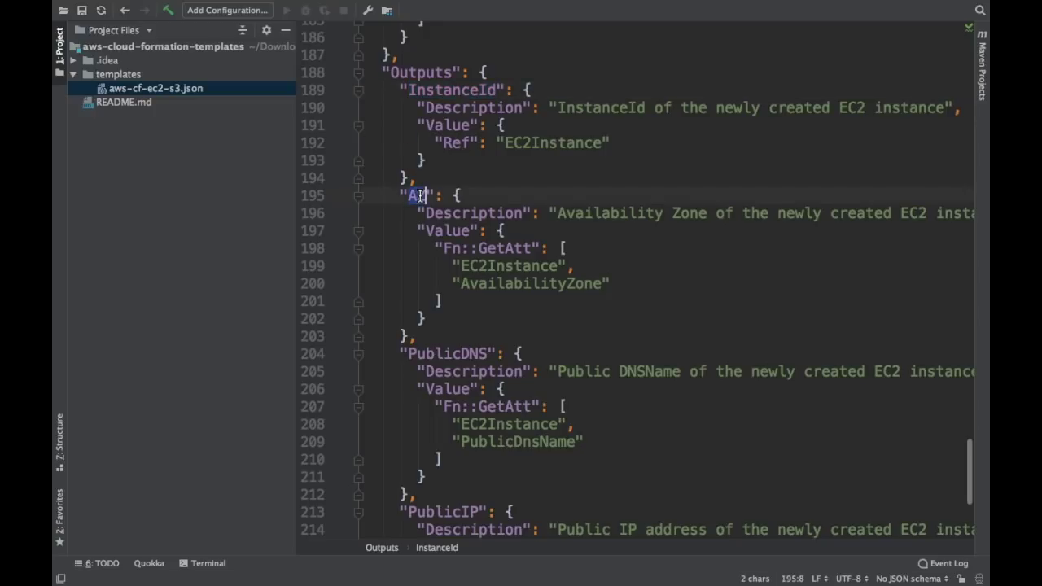
scroll(487, 237, "down", 2)
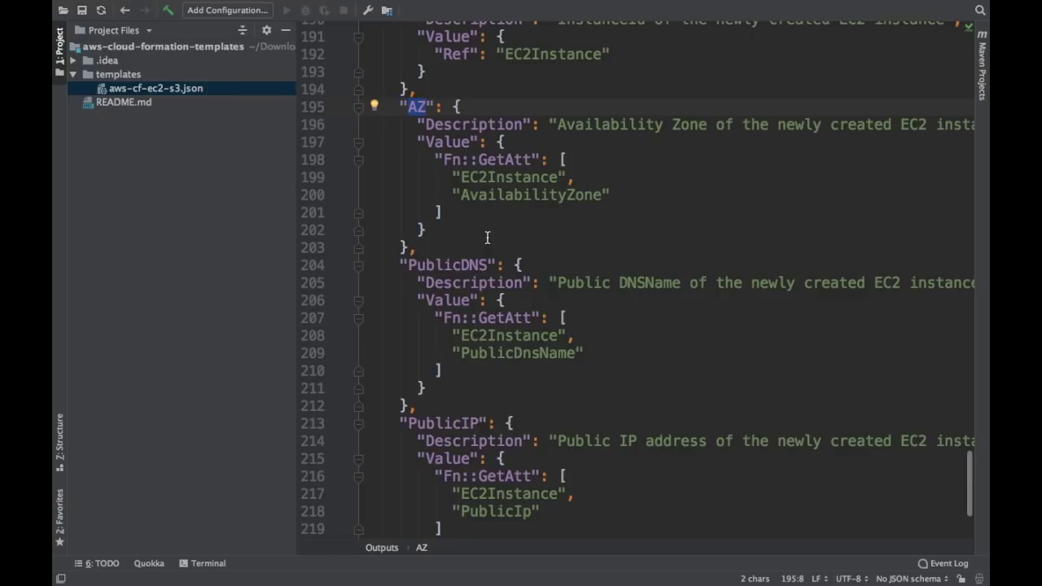
scroll(438, 234, "down", 2)
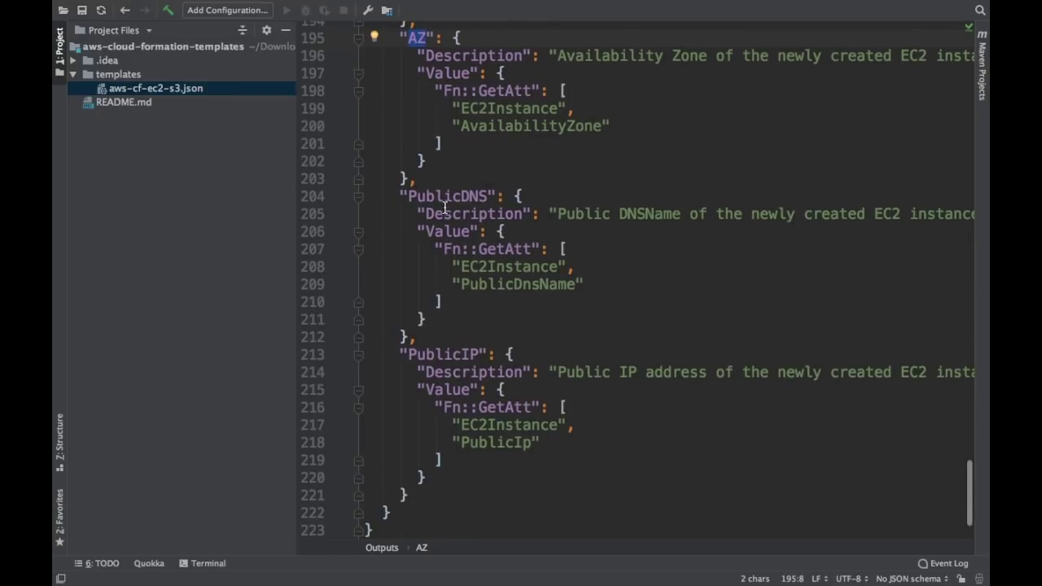
double_click(445, 199)
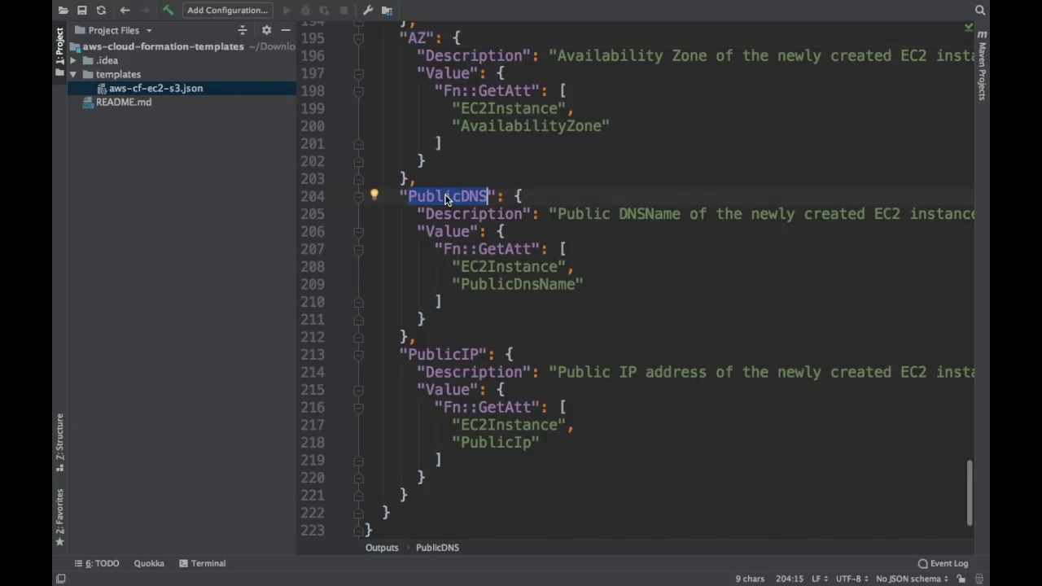
double_click(445, 355)
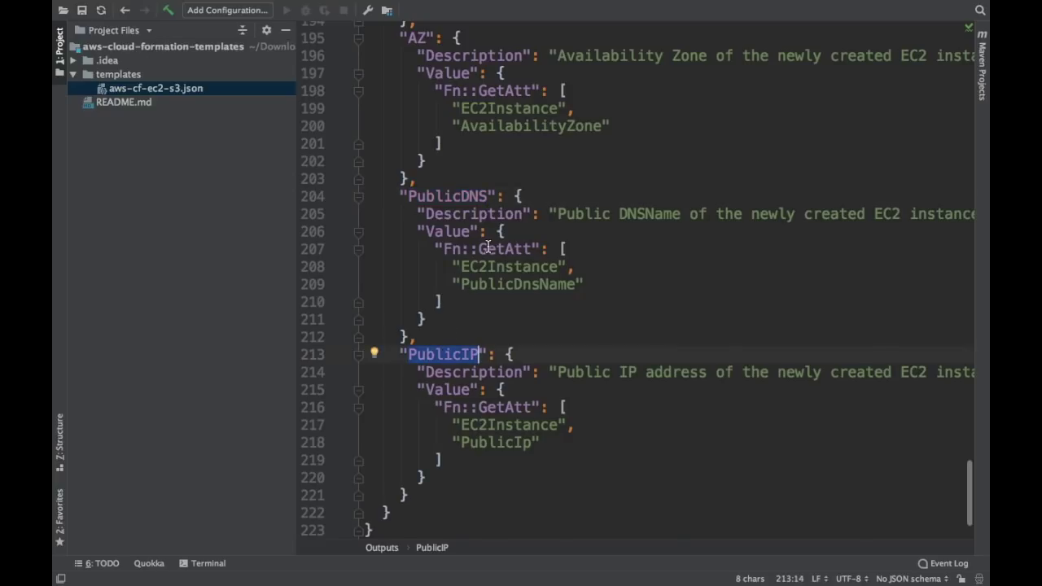
- Copy the entire contents of the aws-cf-ec2-s3.json template
scroll(486, 247, "up", 3)
scroll(486, 247, "down", 5)
scroll(488, 246, "right", 1)
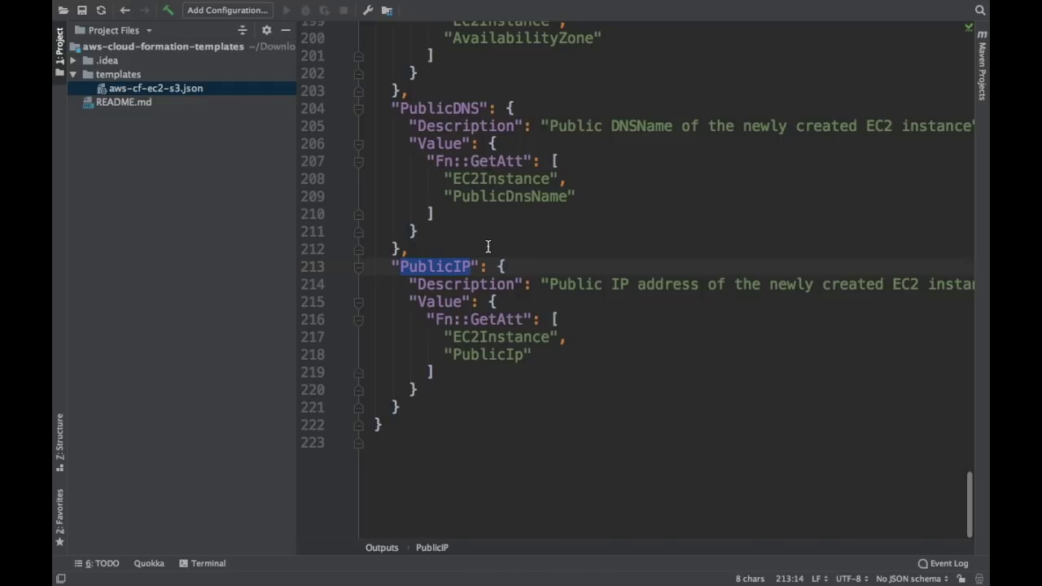
scroll(586, 172, "up", 20)
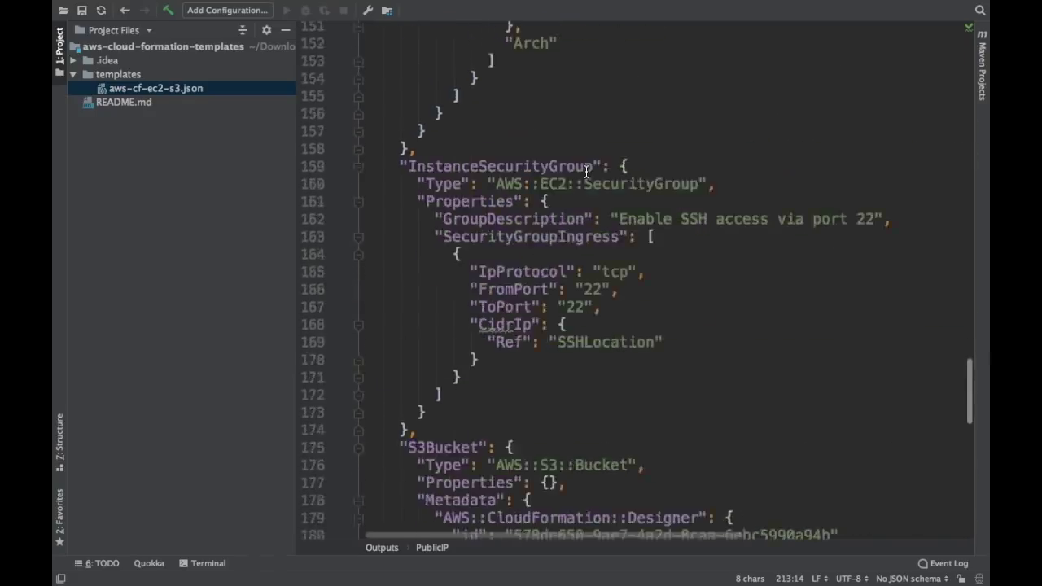
scroll(586, 171, "down", 20)
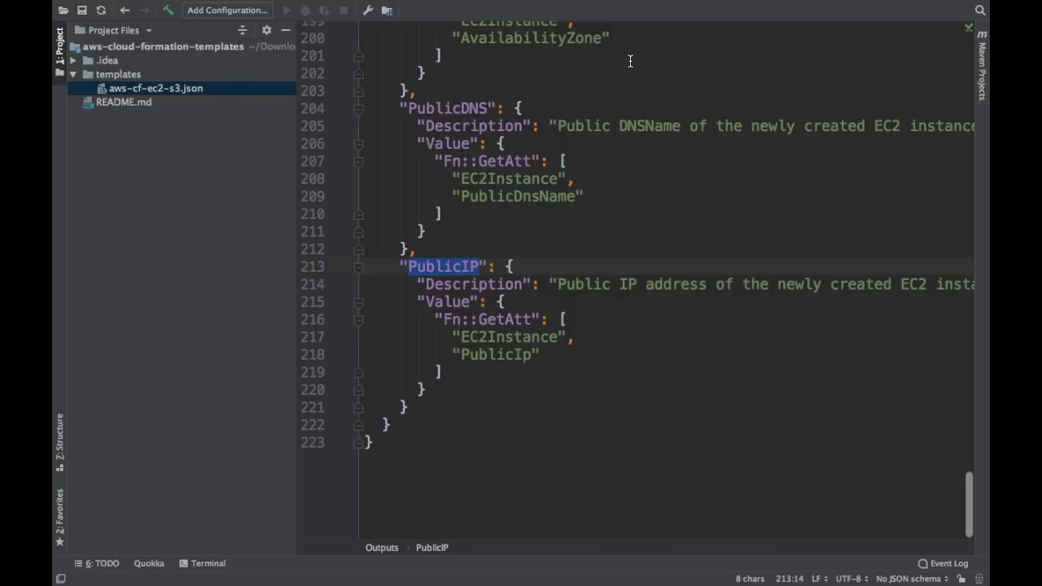
scroll(484, 173, "up", 20)
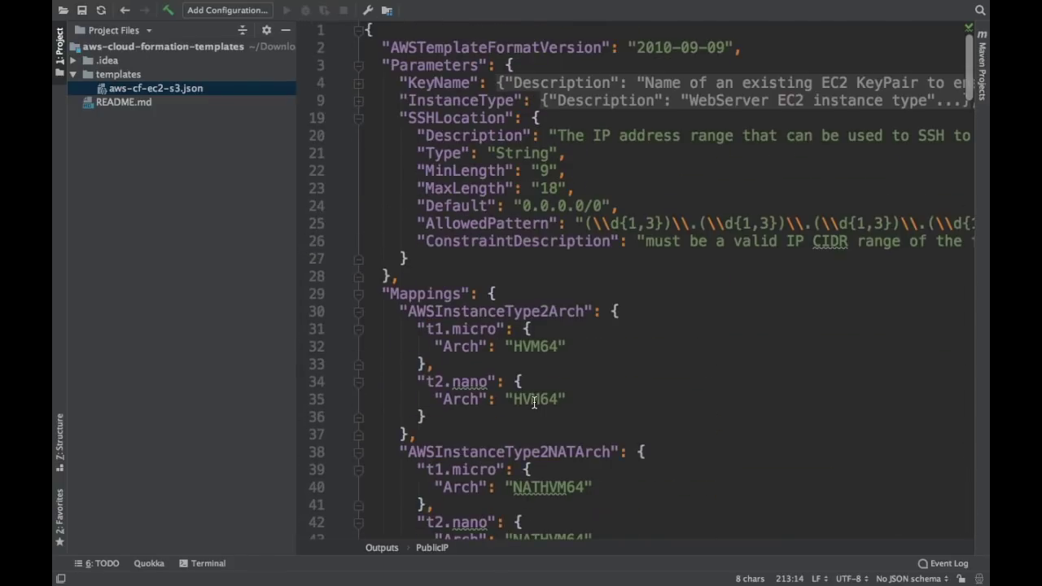
left_click(525, 257)
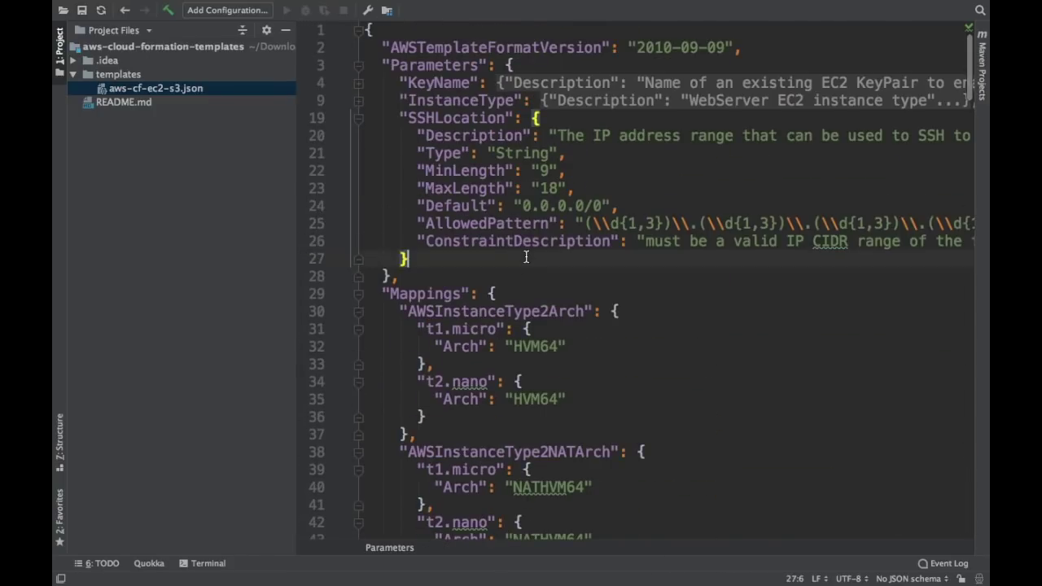
key("super+a")
key("super+c")
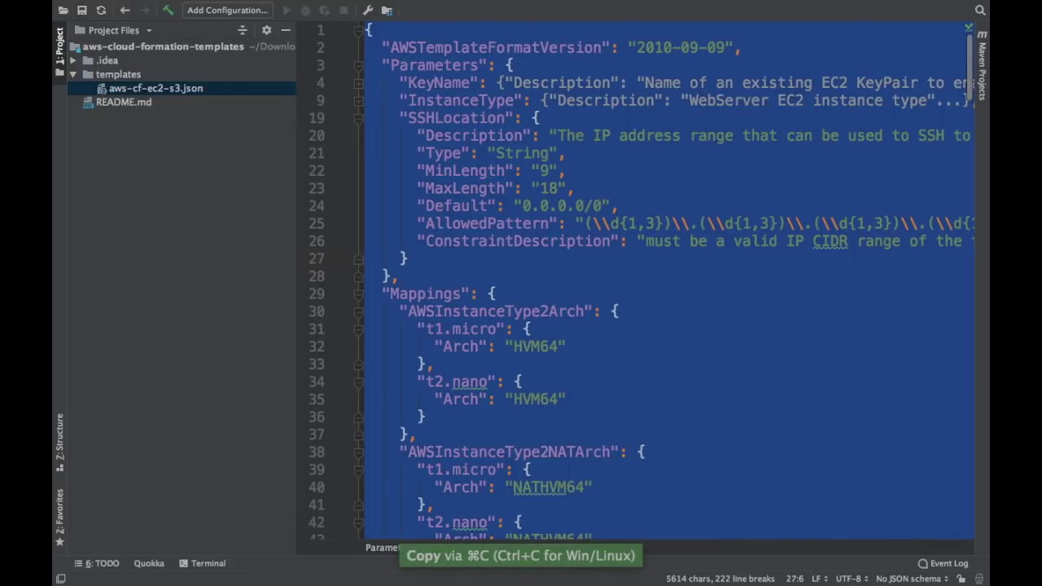
- Try replacing the file contents with the aws-cloudformation-skeleton live template, inspect the Parameters error, and restore the copied full template
type("aws")
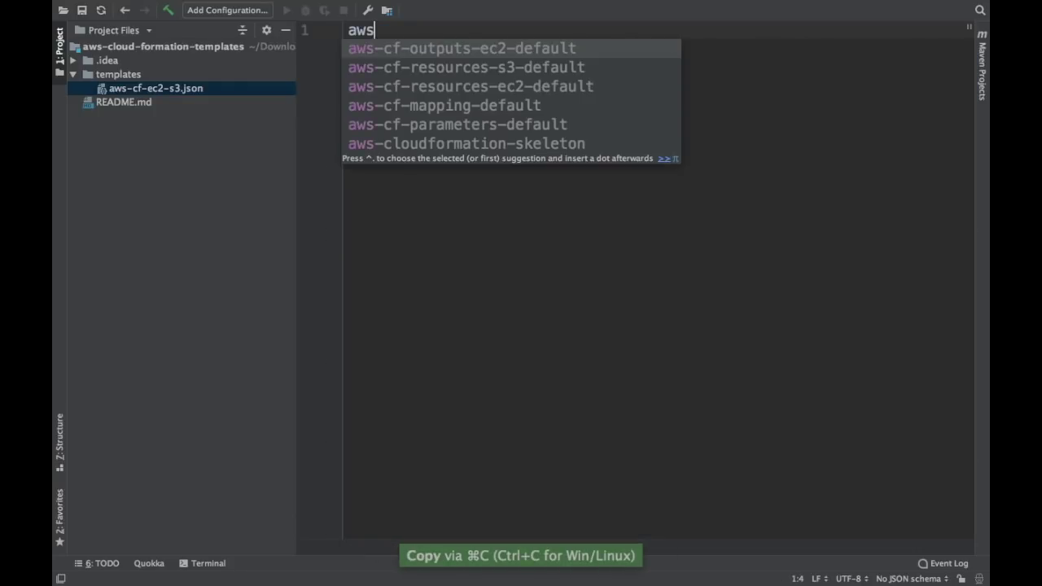
key("Return")
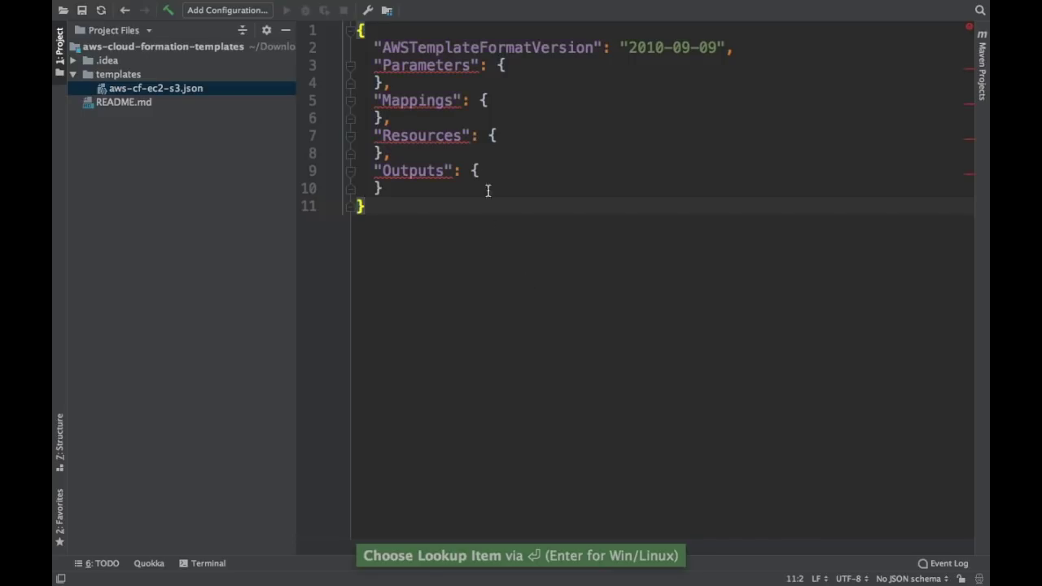
mouse_move(461, 70)
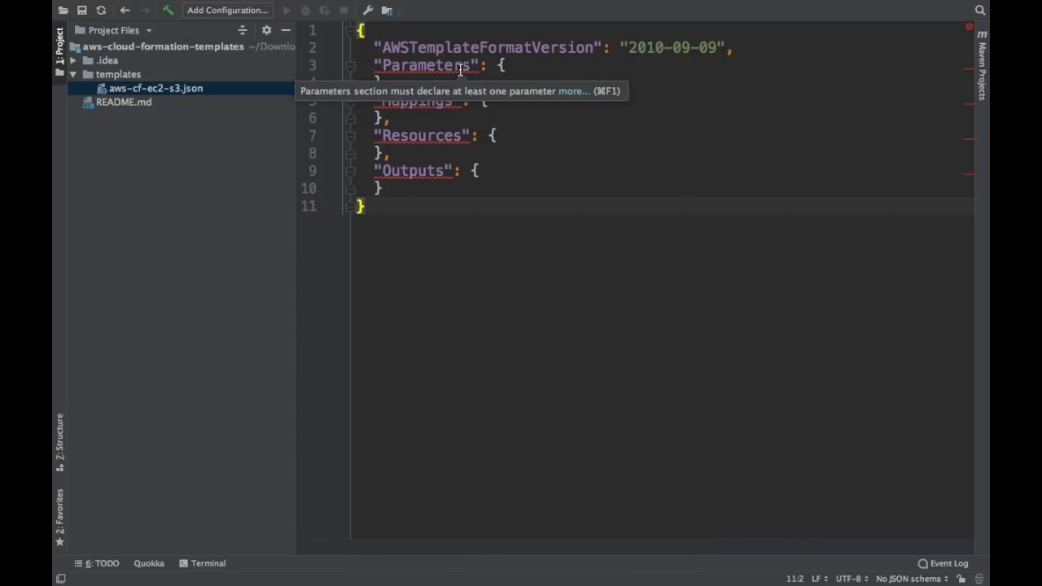
key("super+a")
key("super+v")
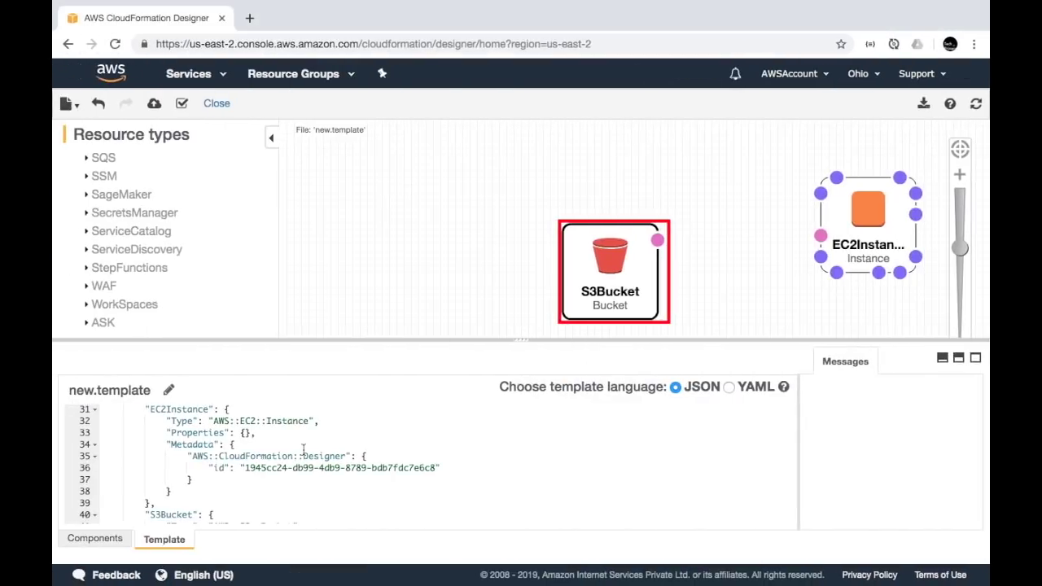
- In AWS CloudFormation Designer, replace all of the new.template code with the copied JSON template and refresh the diagram
left_click(277, 440)
scroll(303, 453, "down", 5)
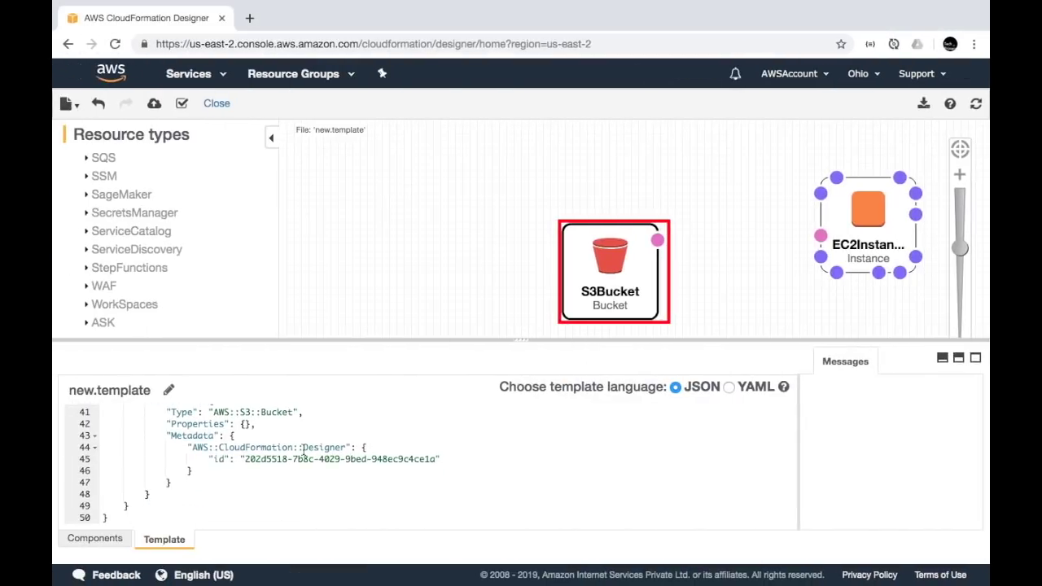
scroll(224, 471, "up", 10)
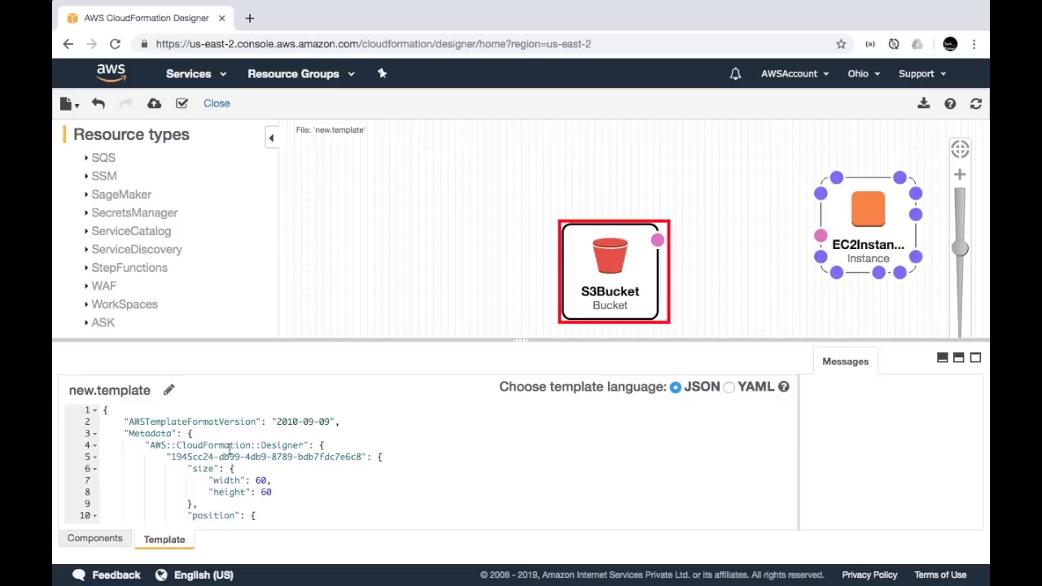
left_click(116, 423)
key("ctrl+a")
key("BackSpace")
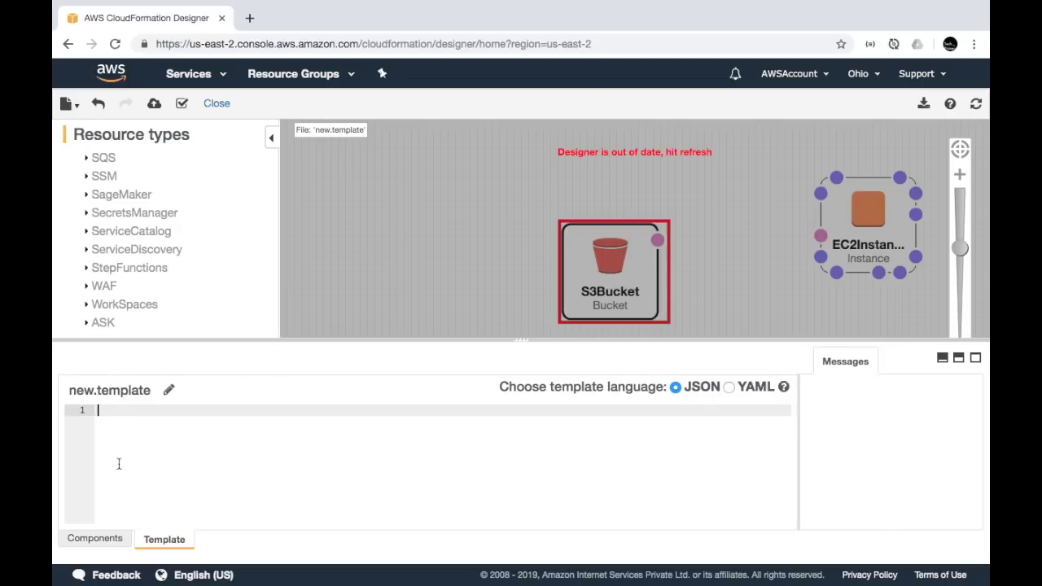
key("ctrl+v")
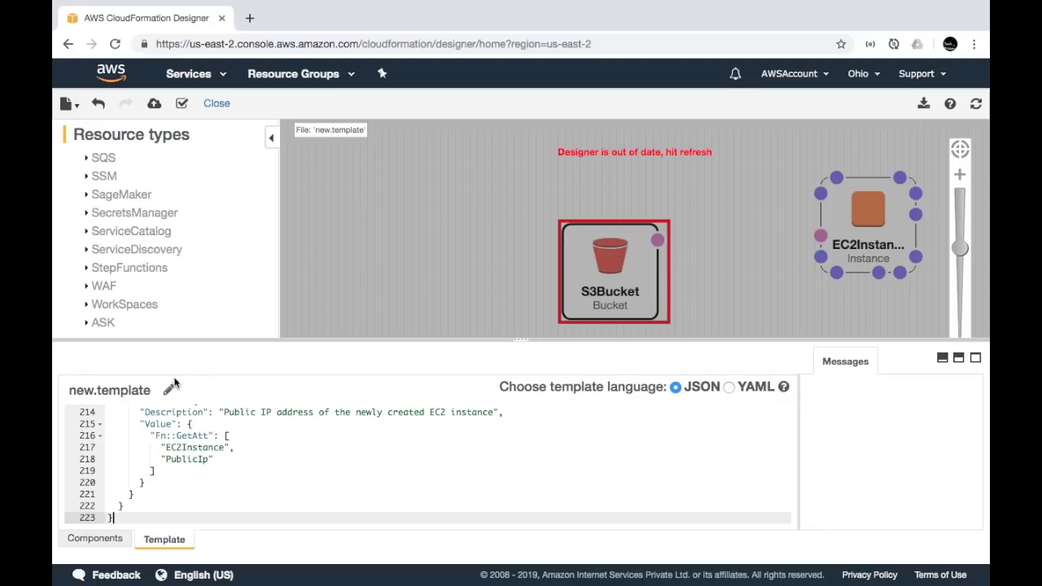
left_click(973, 111)
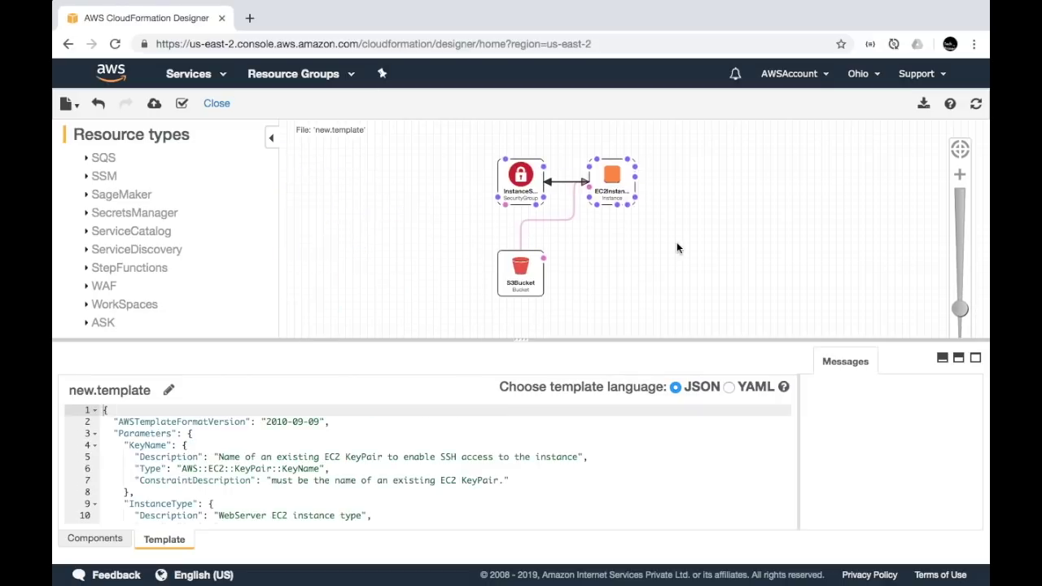
- Examine the S3Bucket resource, its DependsOn connection and the EC2Instance resource in the diagram
left_click(960, 175)
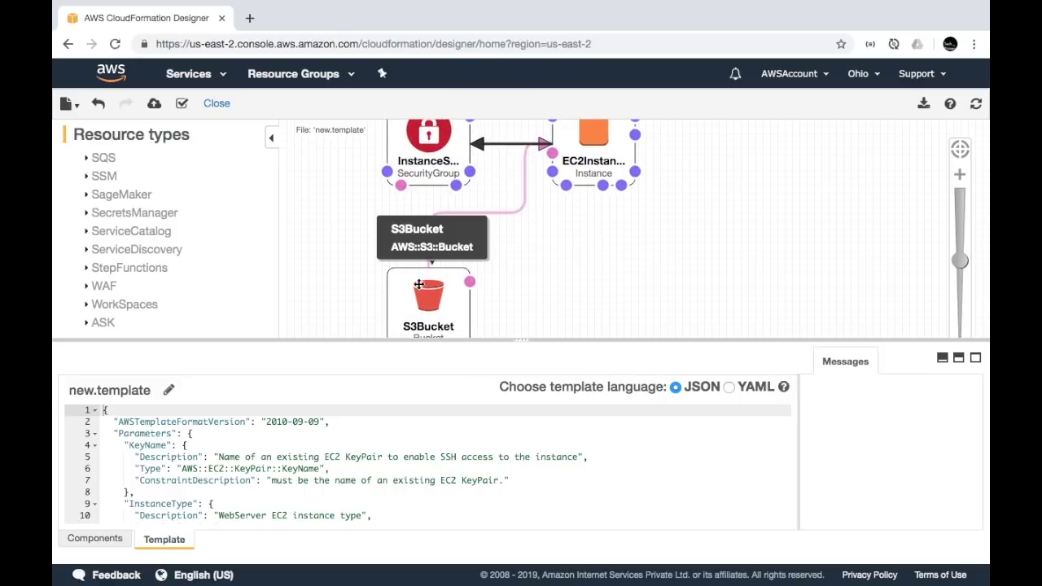
left_click(414, 288)
mouse_move(457, 213)
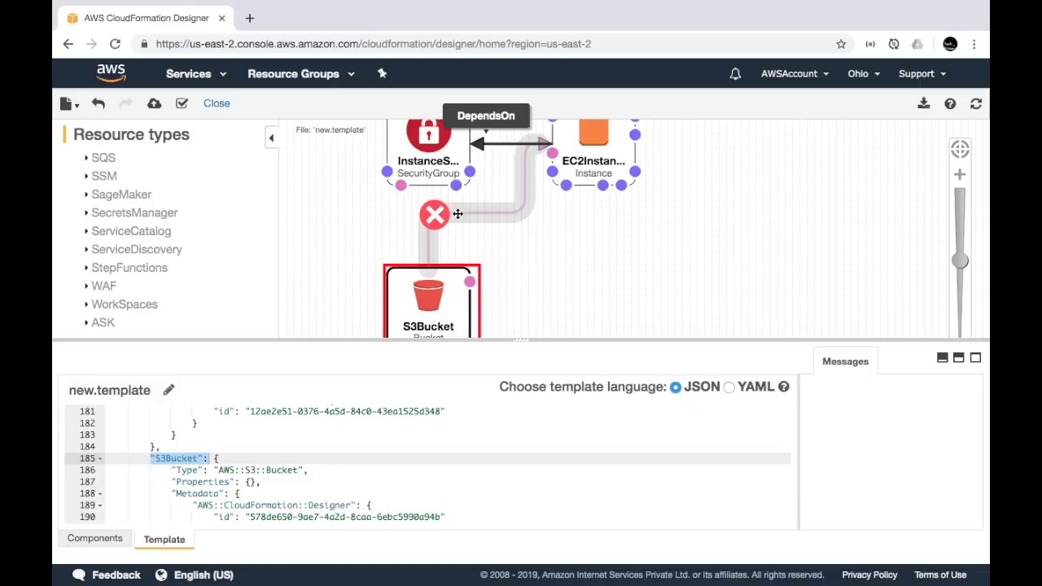
left_click(458, 213)
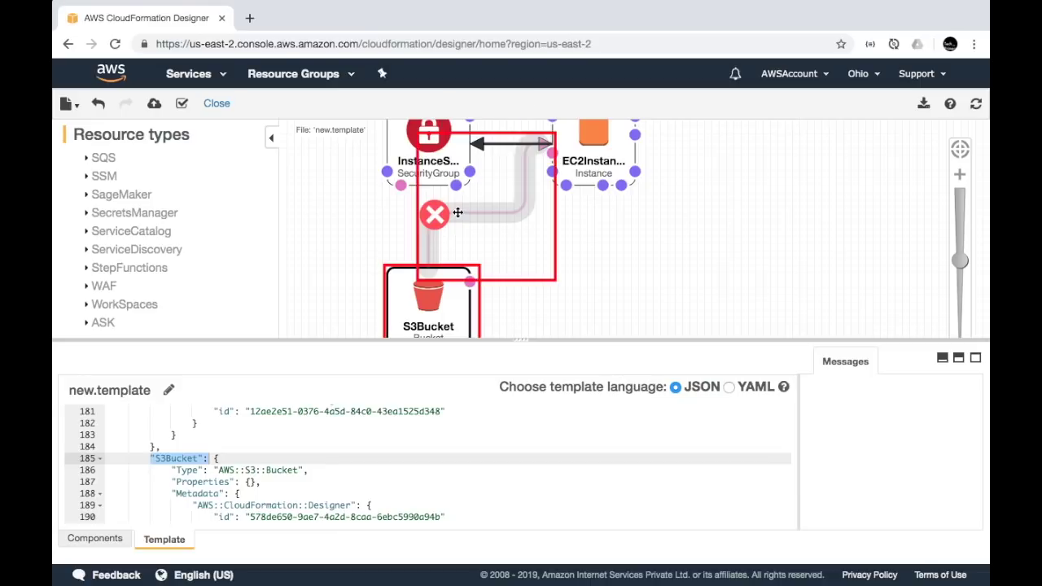
left_click(443, 305)
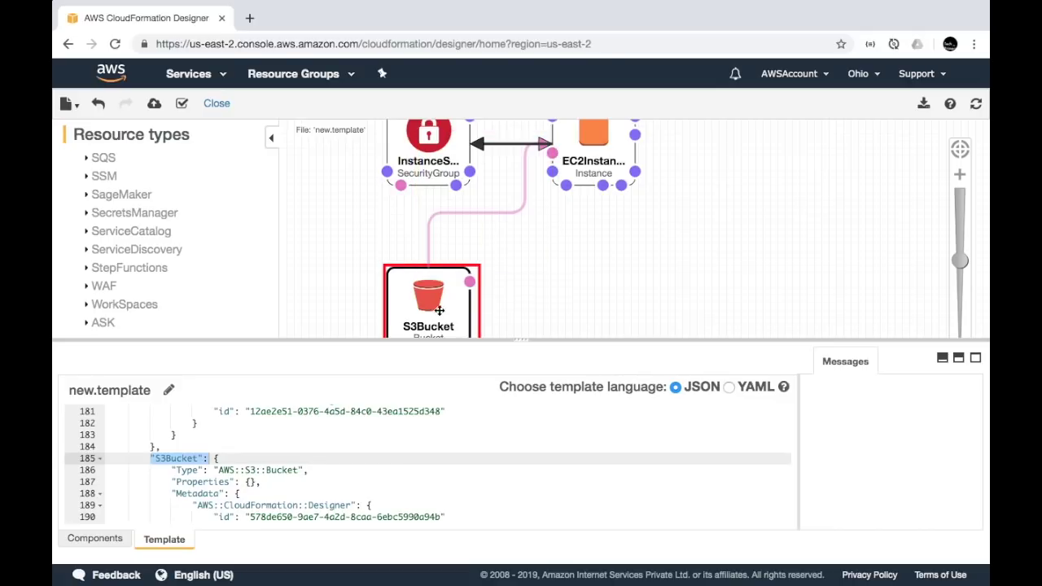
left_click(614, 153)
scroll(590, 155, "down", 2)
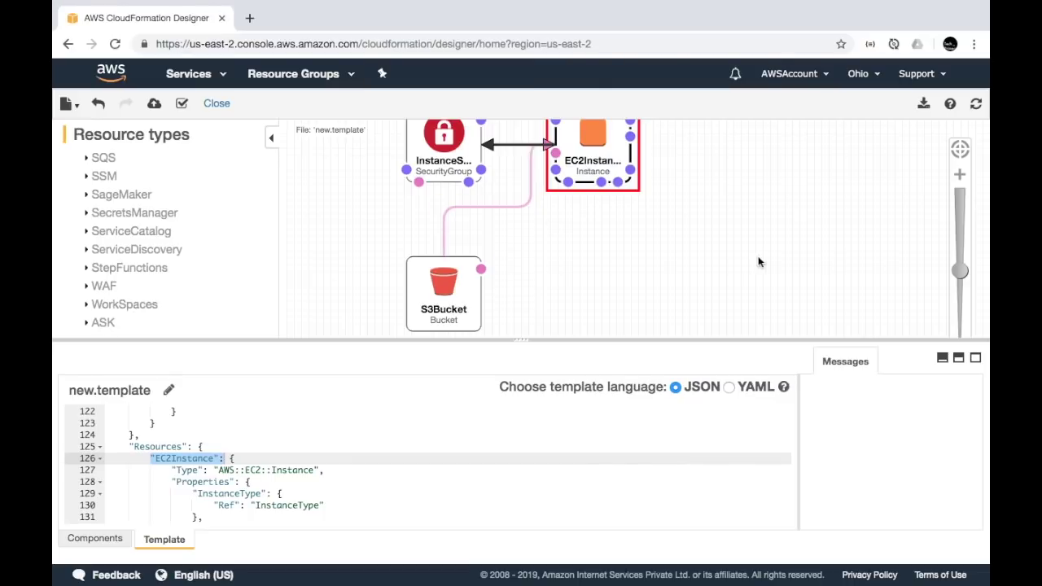
- Enlarge the design canvas and examine how the InstanceSecurityGroup and EC2Instance resources are connected
left_click_drag(872, 339, 872, 428)
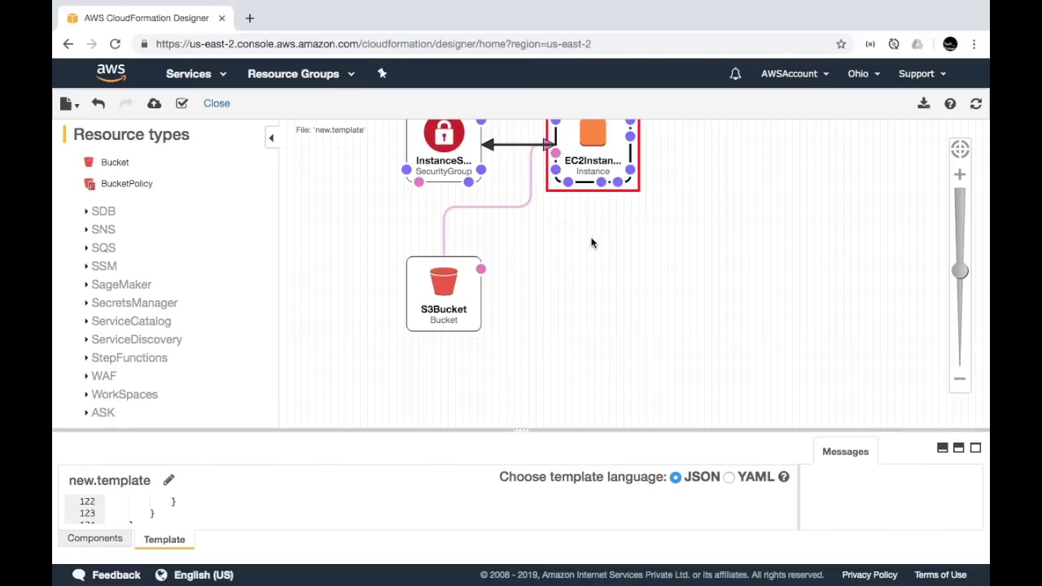
left_click_drag(590, 239, 613, 328)
left_click(464, 232)
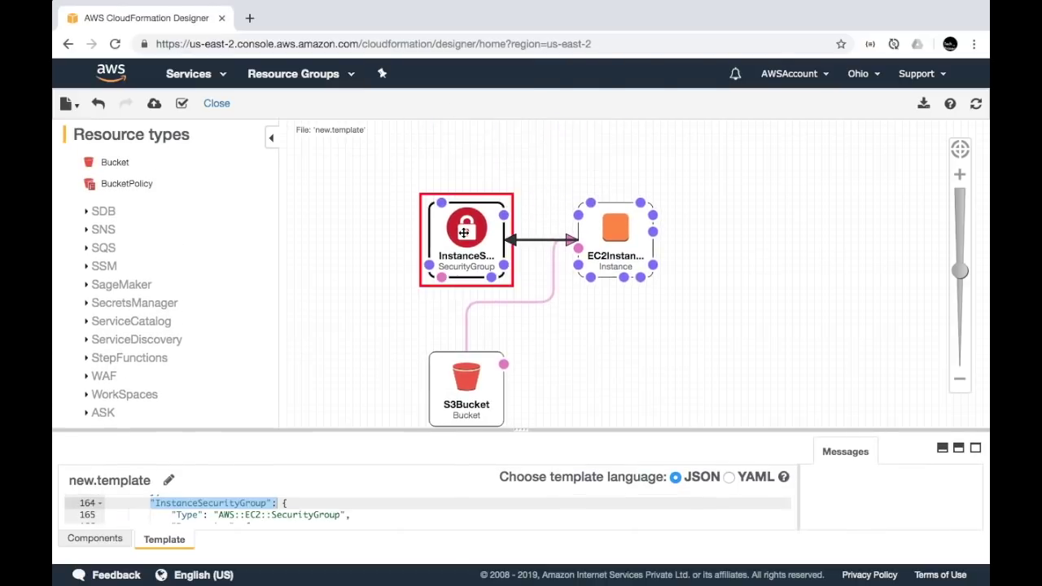
left_click(610, 237)
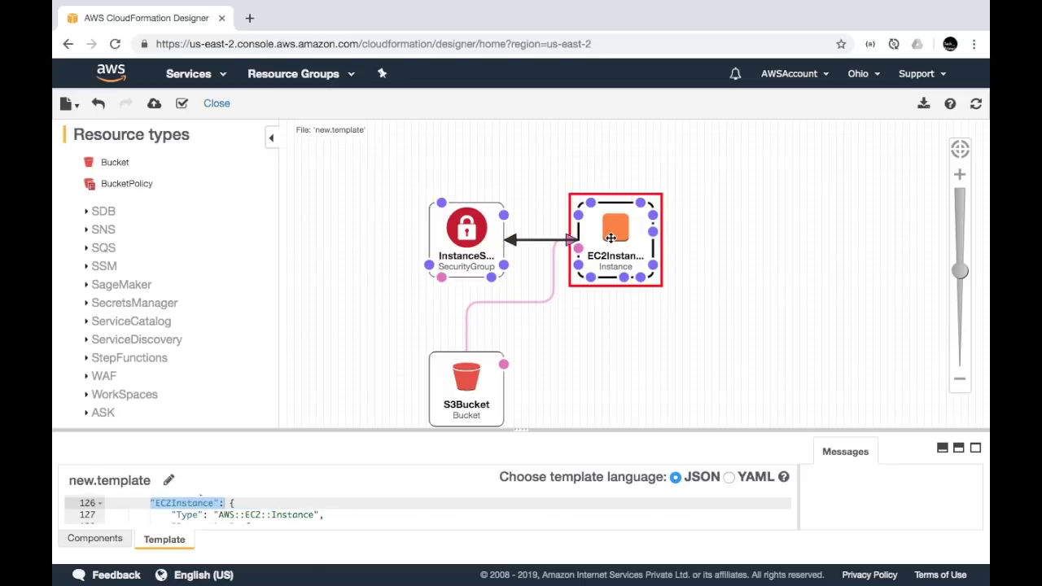
left_click(466, 235)
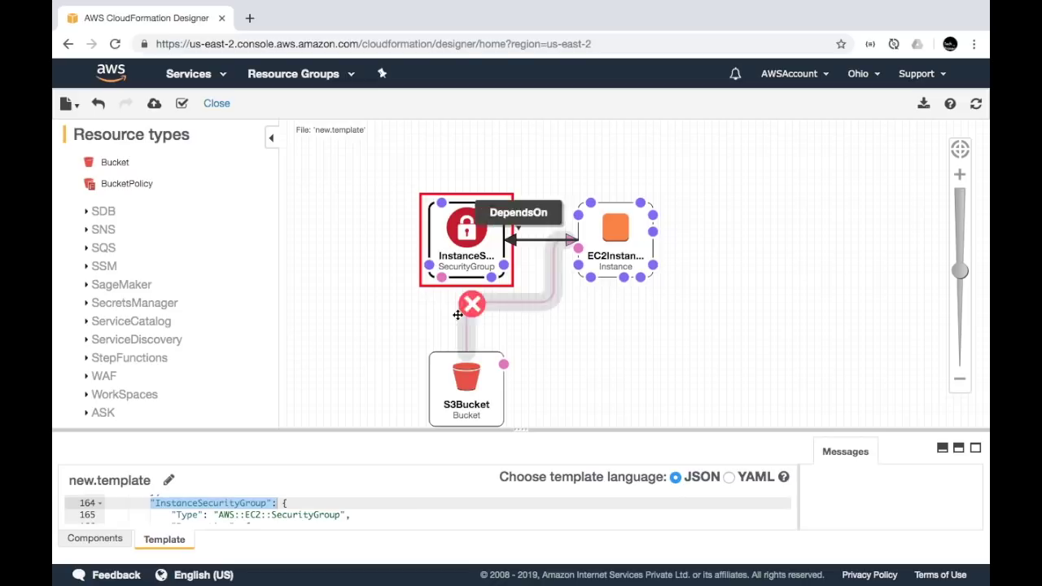
left_click(925, 102)
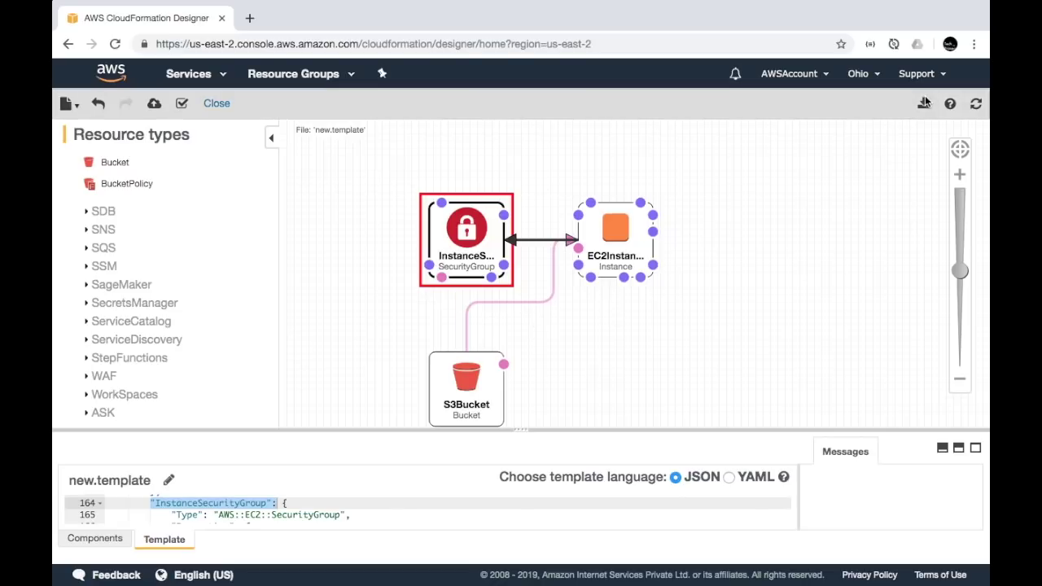
left_click(923, 104)
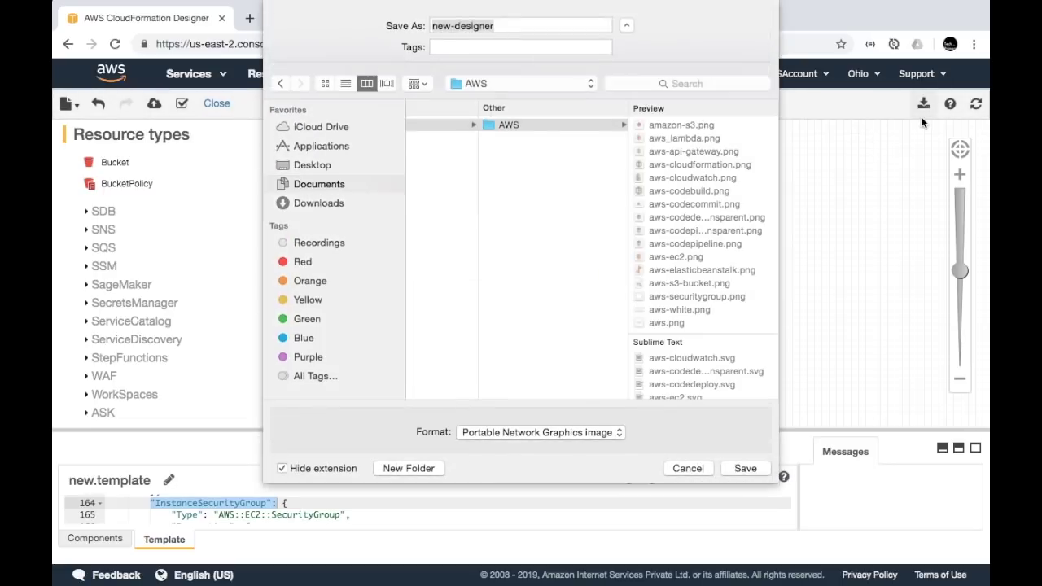
left_click(688, 468)
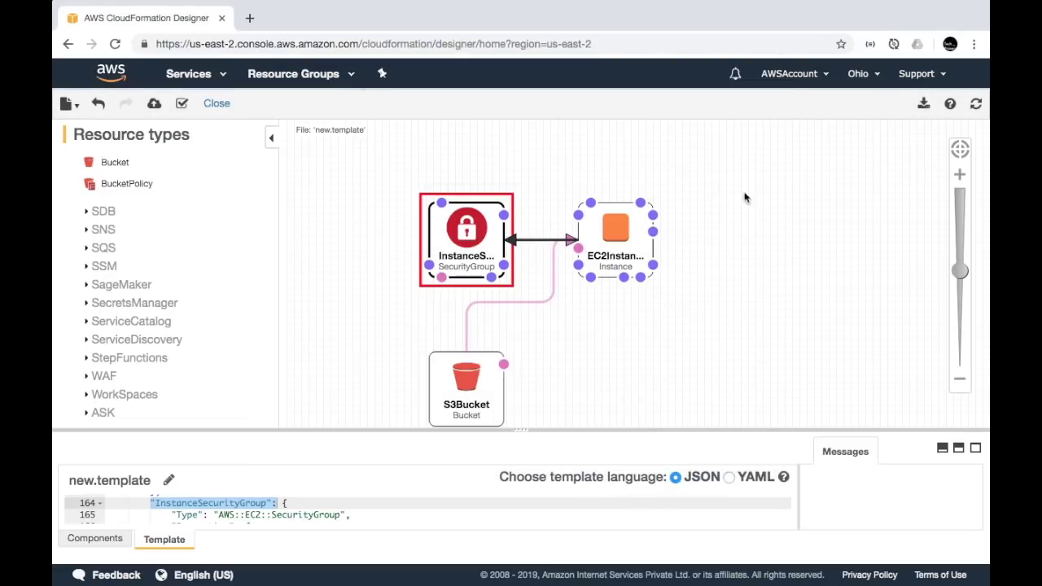
- Download the diagram as aws-cf-ec2-s3.png into the templates folder of the CloudFormation templates project in Downloads
left_click(928, 103)
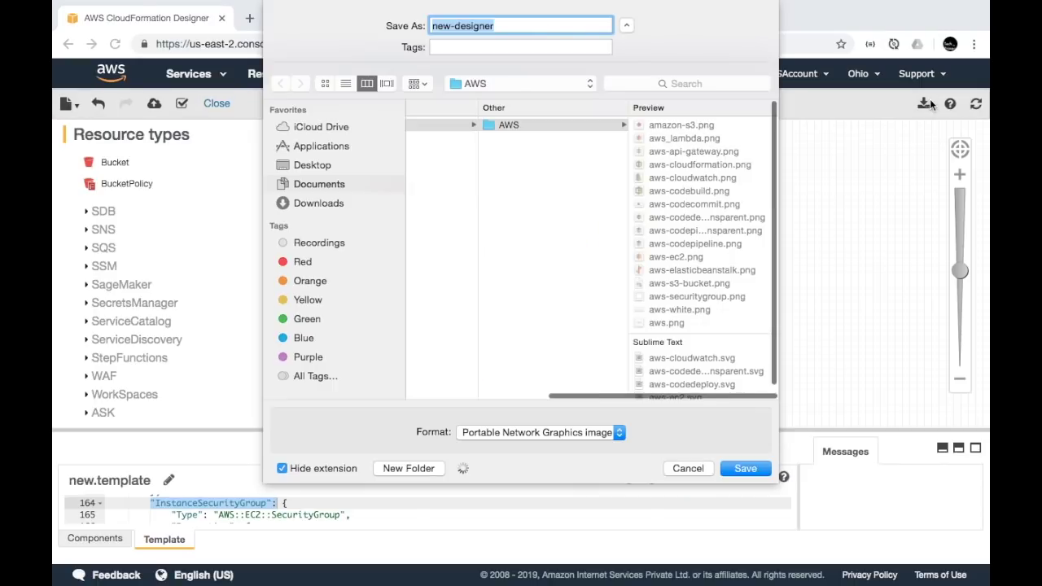
left_click(330, 202)
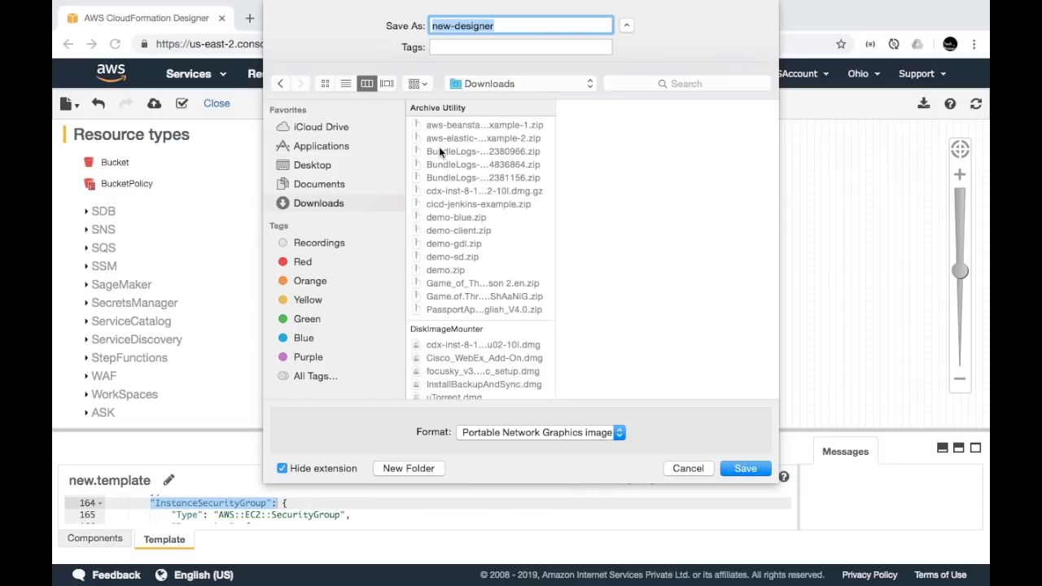
left_click(458, 230)
scroll(480, 325, "down", 3)
left_click(480, 330)
left_click(519, 124)
type("aw")
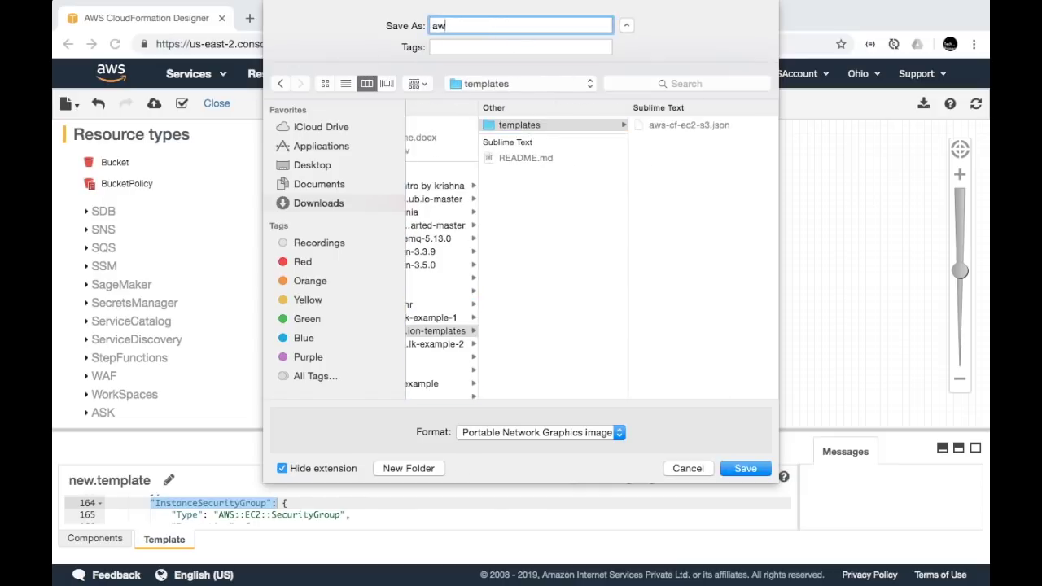
type("s-cf-ec2-s3.png")
key("Return")
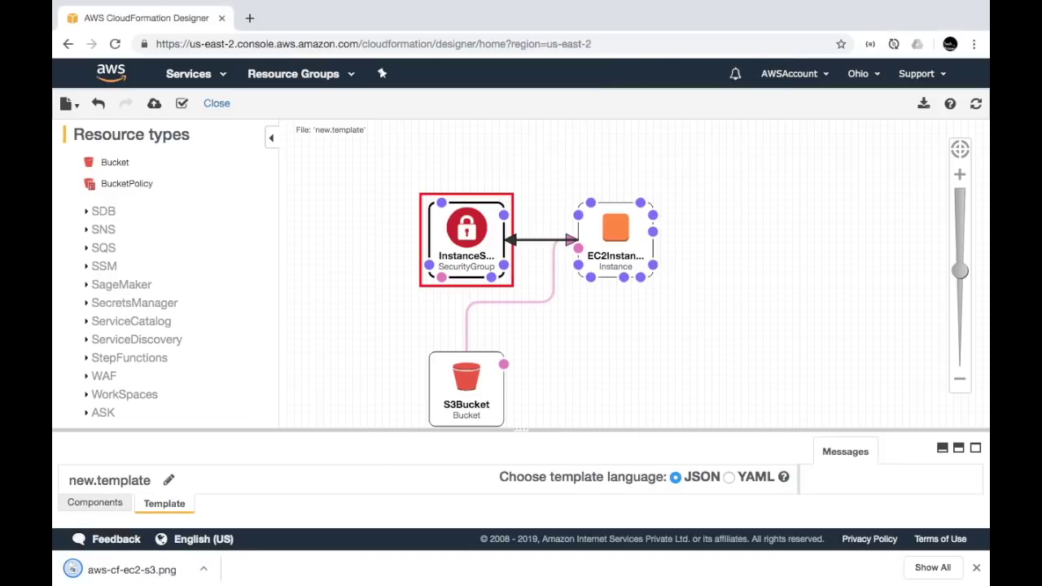
- Start creating a stack from the template open in the designer
left_click(154, 104)
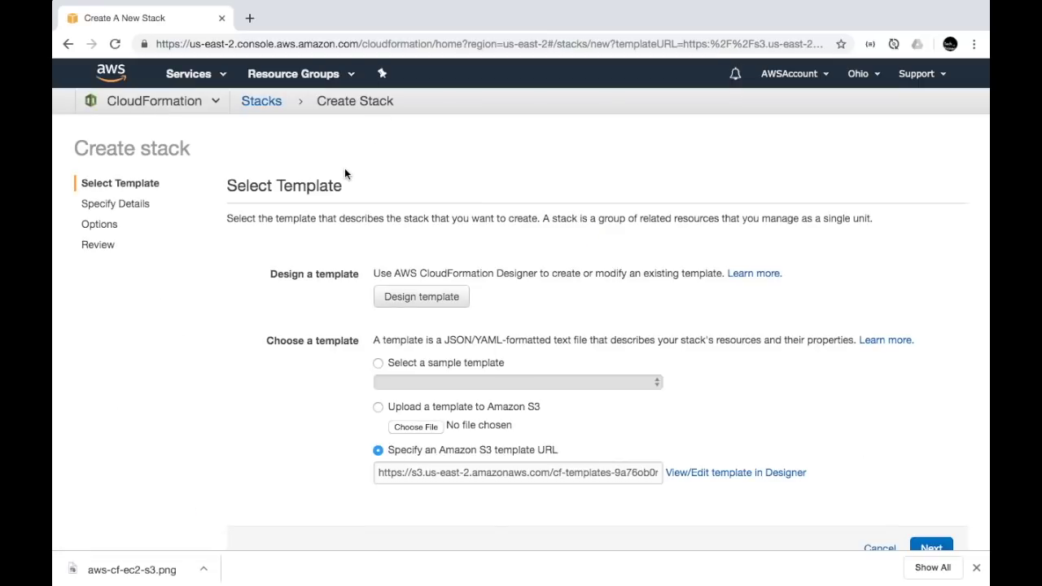
scroll(505, 249, "down", 2)
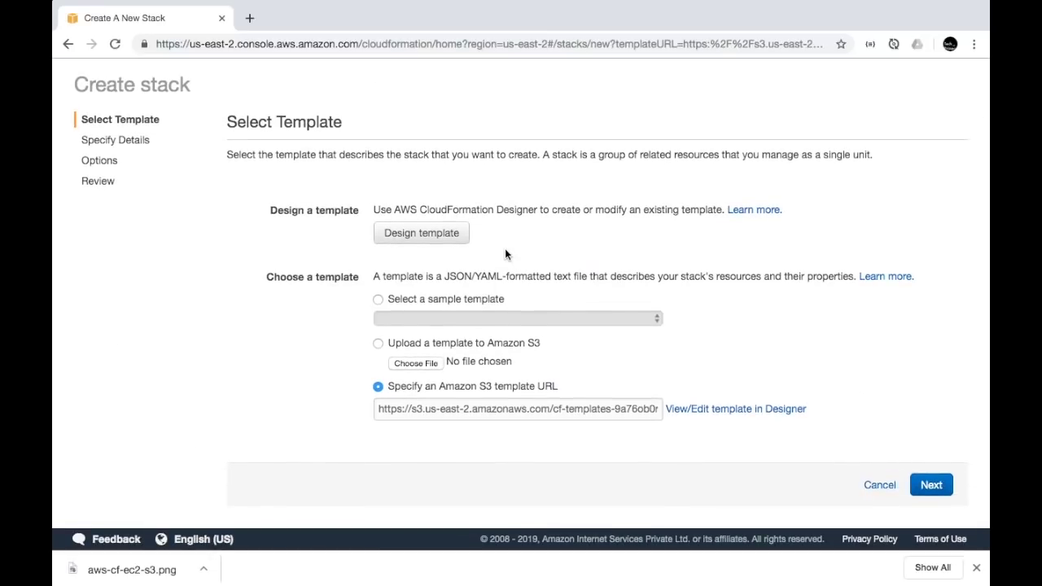
- Examine the full Amazon S3 template URL to its end and continue to the stack's Specify Details page
left_click(592, 408)
key("Right")
key("Right")
key("Right")
key("Right")
key("Right")
key("Right")
key("Right")
key("Right")
key("Right")
key("Right")
key("Right")
key("Right")
key("Right")
key("Right")
key("Right")
key("Right")
key("Right")
key("Right")
key("Right")
key("Right")
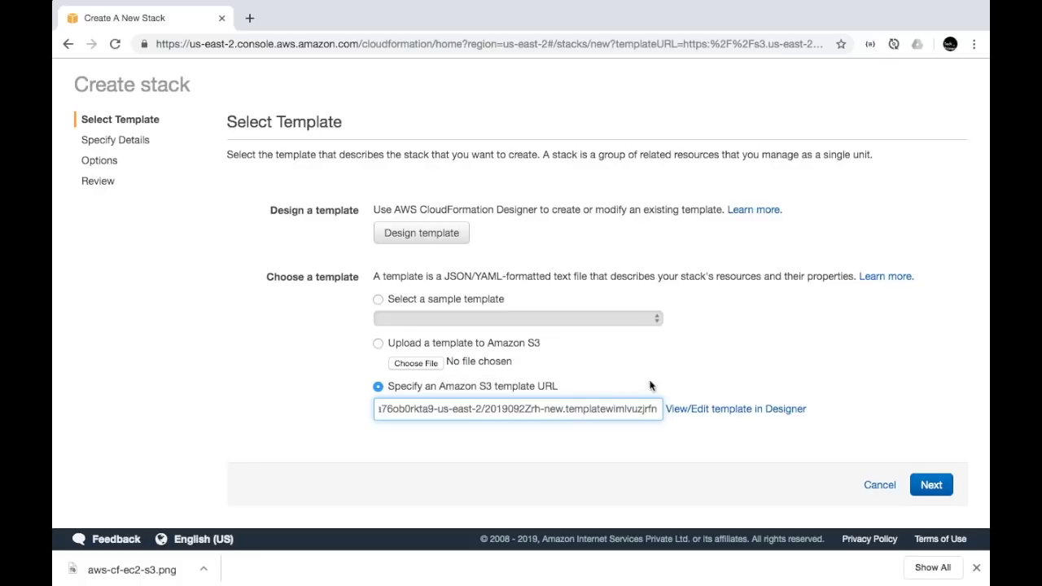
left_click(926, 486)
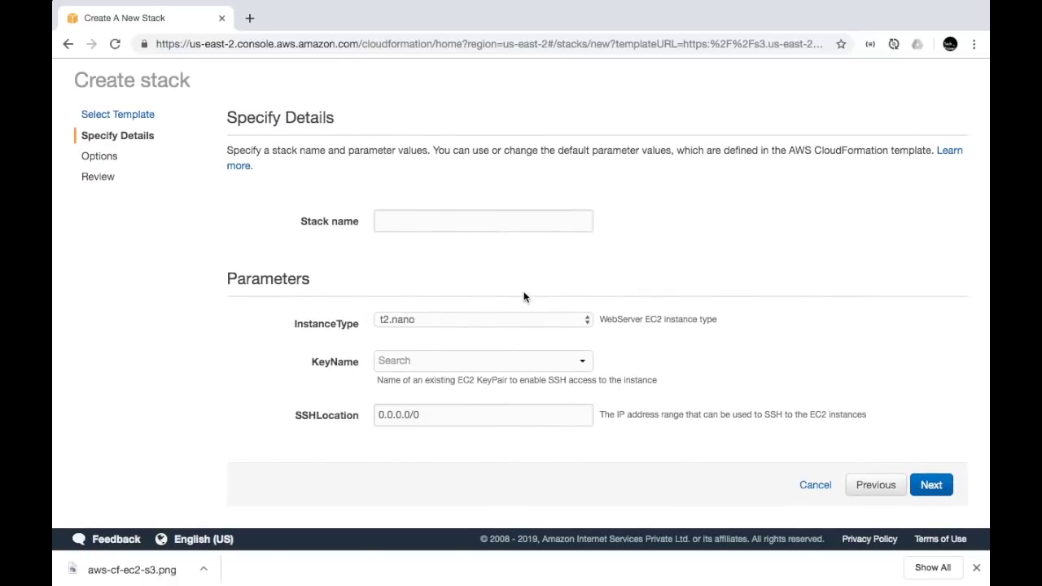
- Name the new stack S3-EC2-SecurityGroup
type("3-EC3-SecurityGroup")
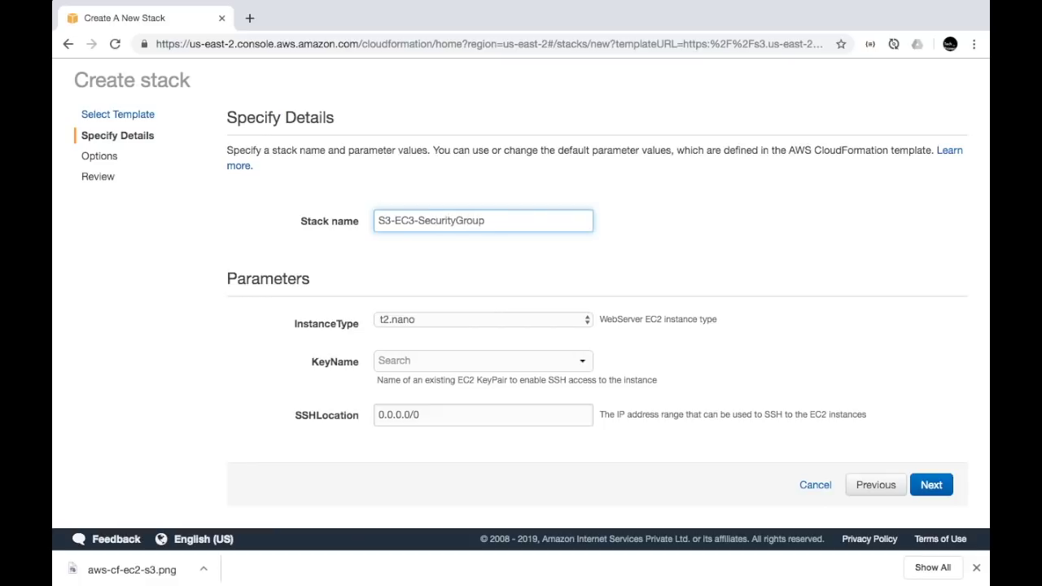
left_click(415, 221)
key("BackSpace")
type("2")
- Switch to IntelliJ IDEA and compare the template's KeyName, InstanceType and SSHLocation parameters with the fields in the stack form
key("ctrl+Right")
scroll(494, 187, "up", 20)
double_click(444, 85)
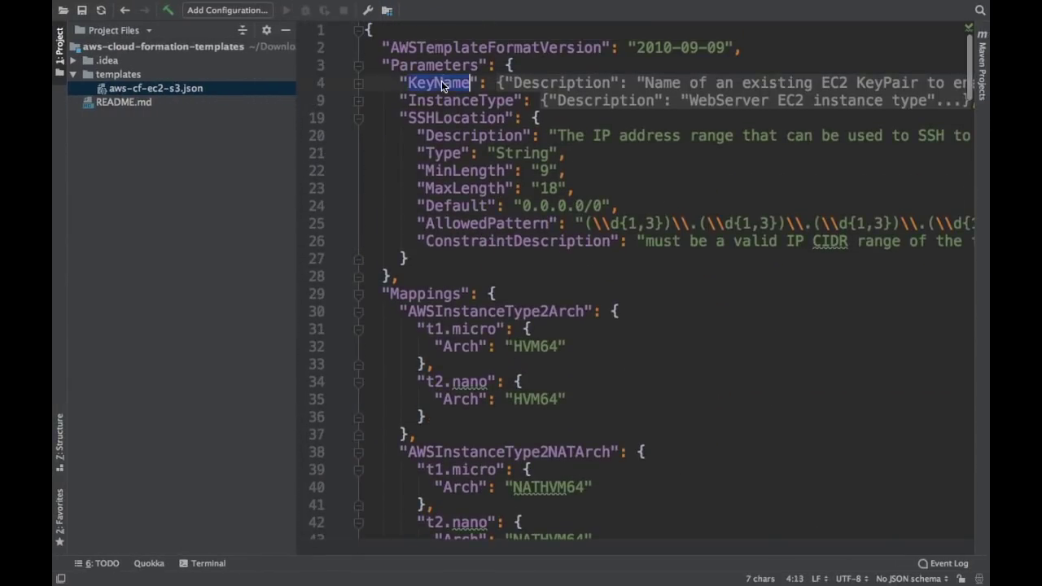
double_click(452, 102)
double_click(452, 135)
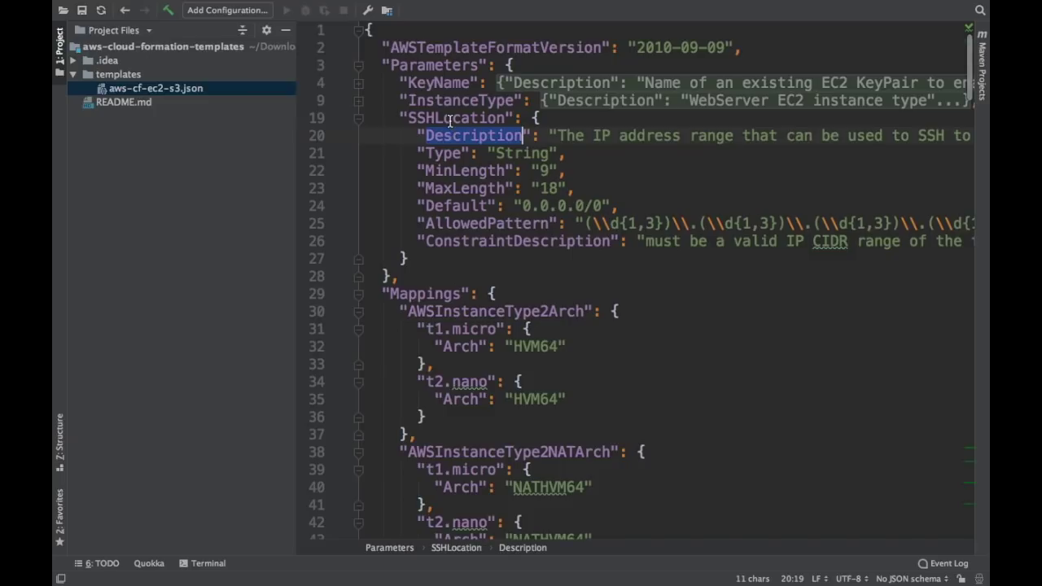
key("ctrl+Left")
left_click(328, 424)
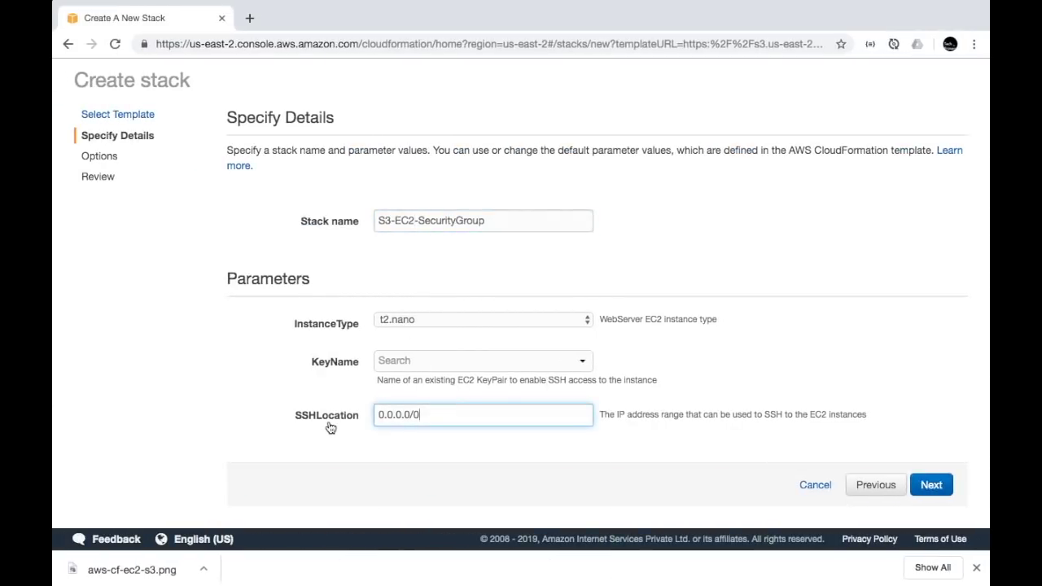
- Check the available instance types, keep t2.nano, and choose the existing us-east-2 key pair for KeyName
left_click(435, 361)
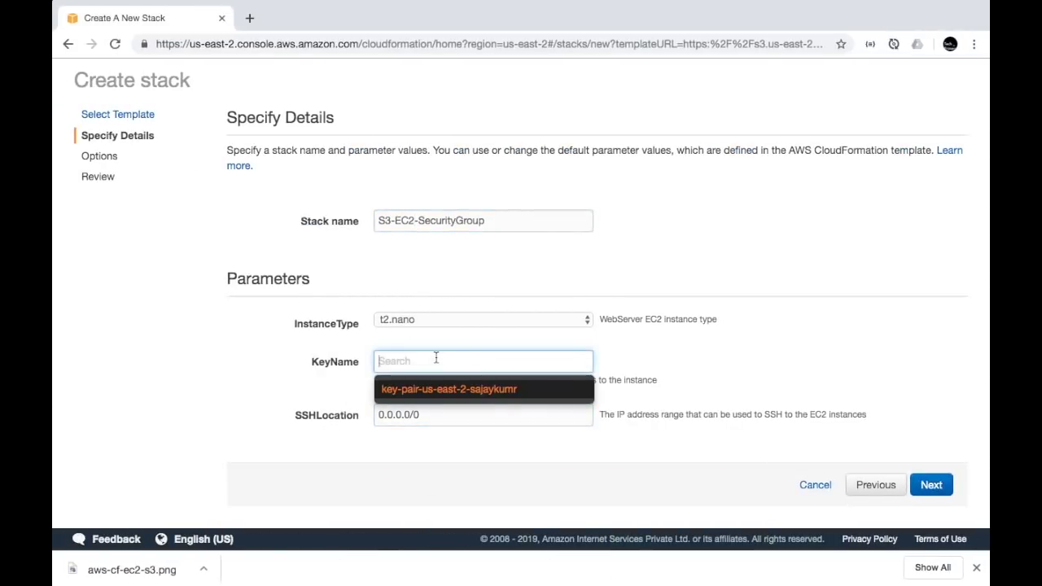
left_click(435, 327)
left_click(411, 329)
left_click(409, 327)
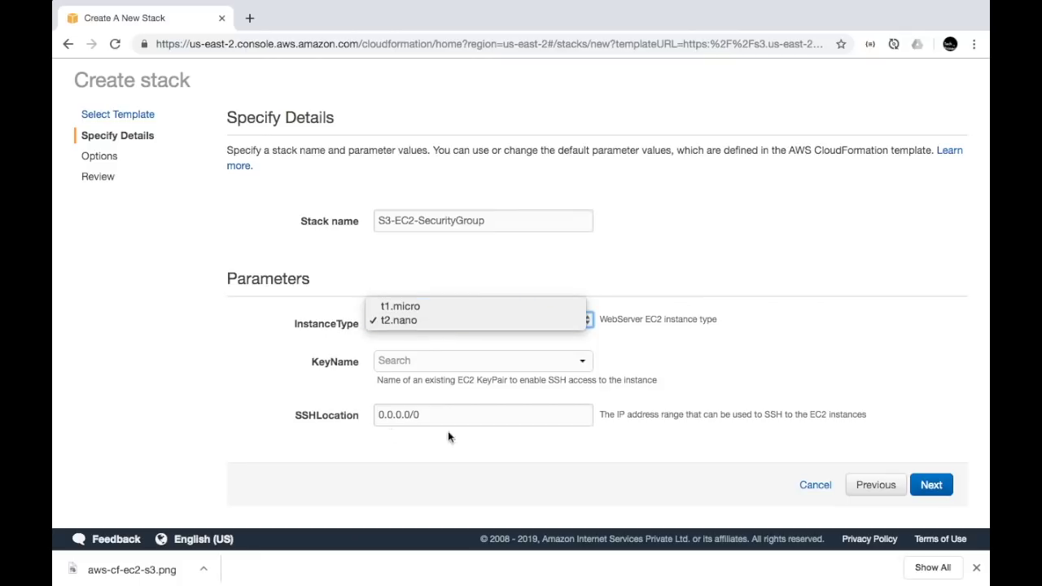
left_click(665, 390)
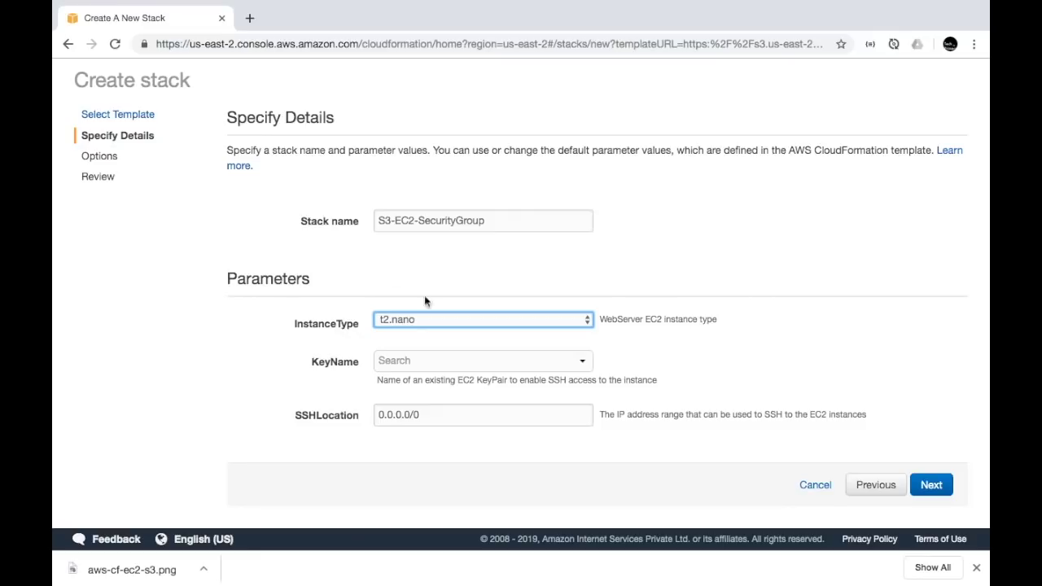
left_click(470, 362)
left_click(475, 390)
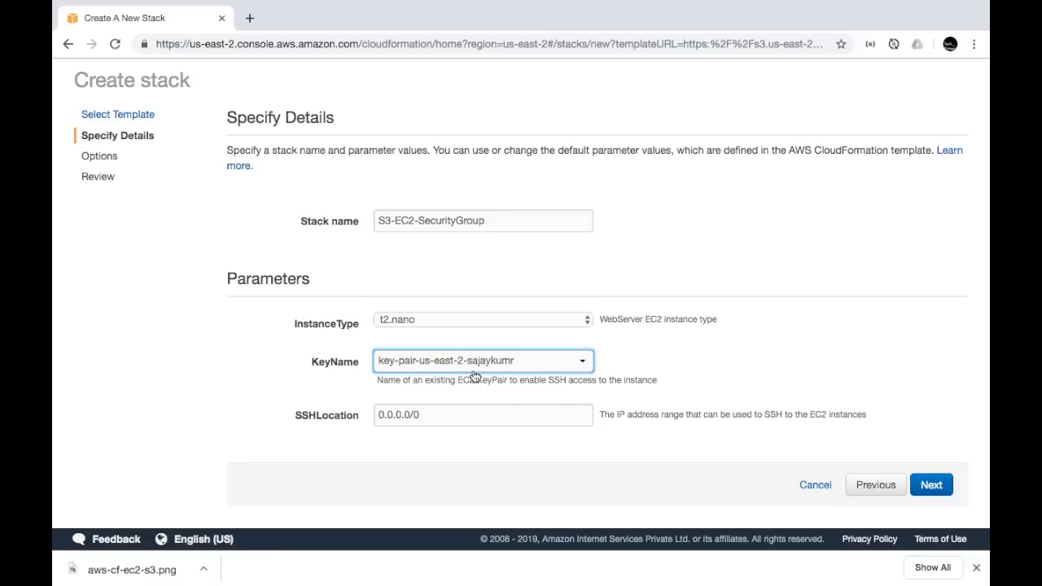
- Open the EC2 console in a new browser tab, examine the region's key pairs, and return to the stack details form
scroll(474, 372, "up", 2)
left_click(222, 74)
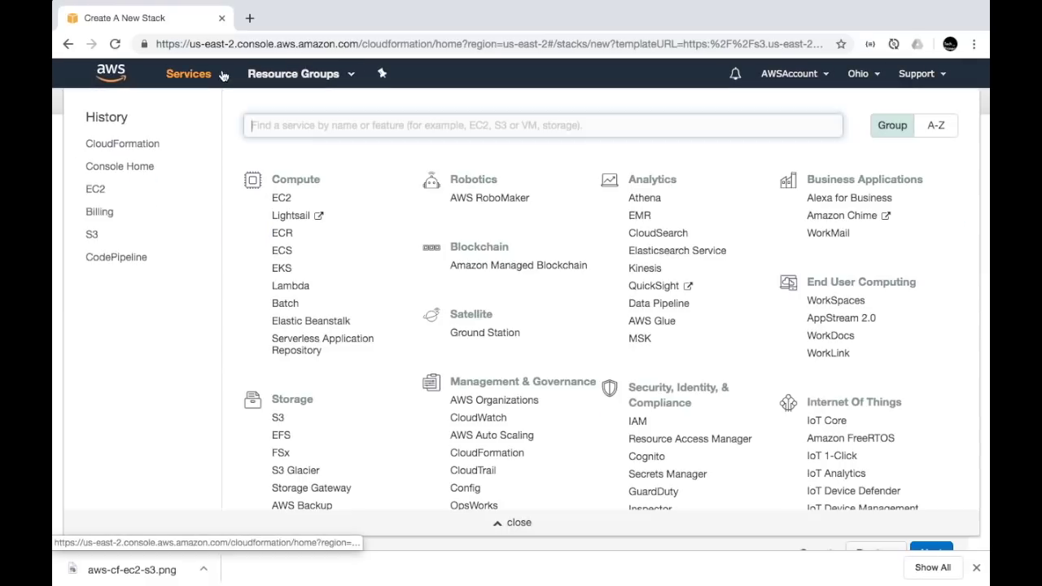
right_click(100, 189)
left_click(124, 200)
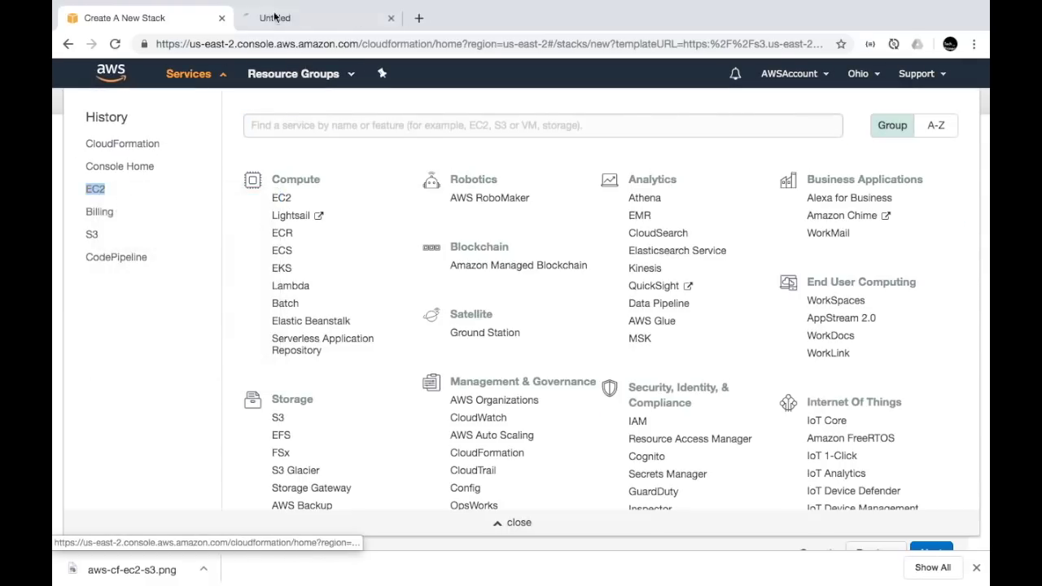
left_click(285, 17)
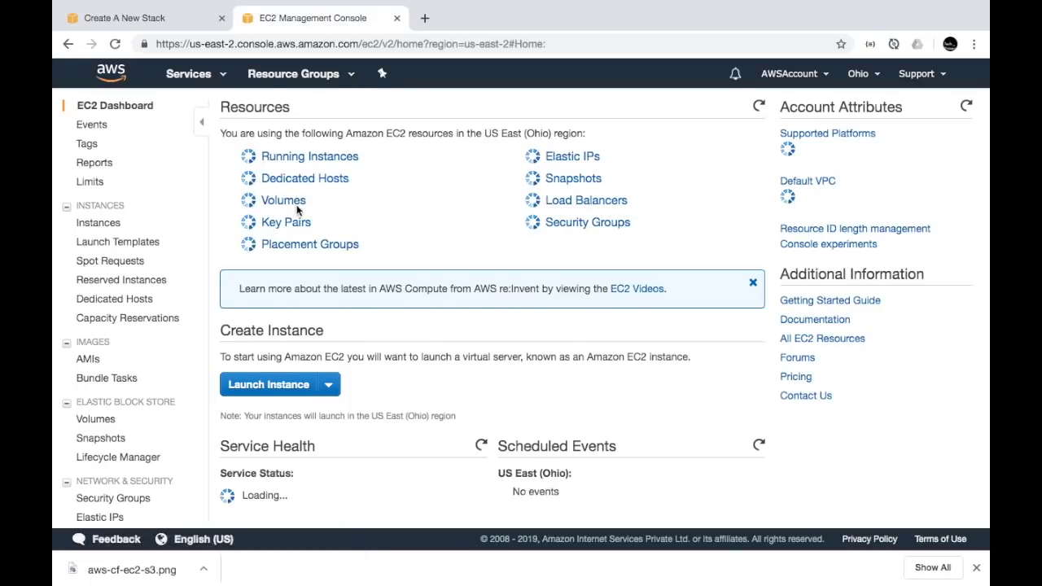
left_click(286, 215)
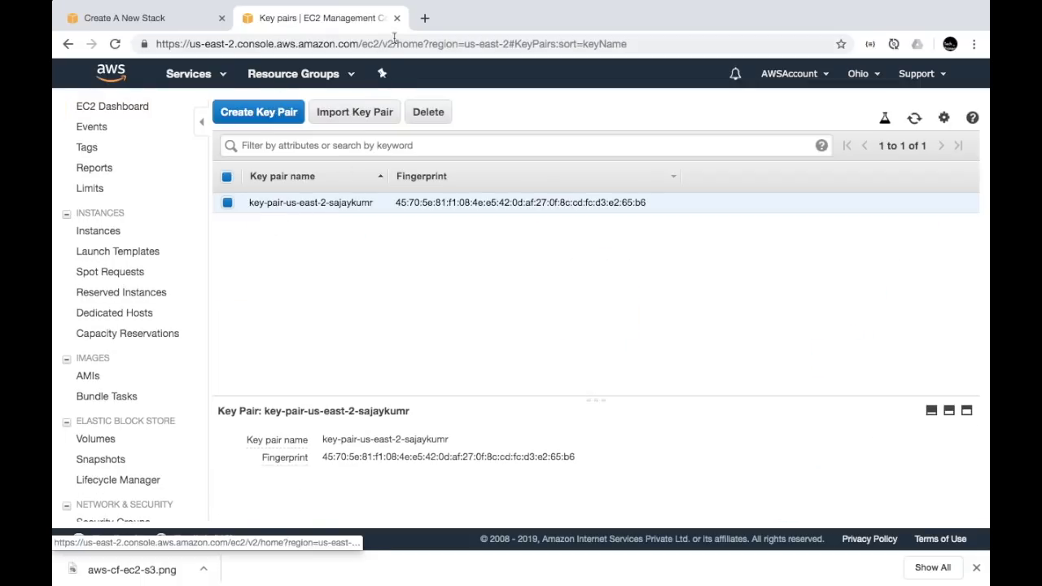
left_click(177, 21)
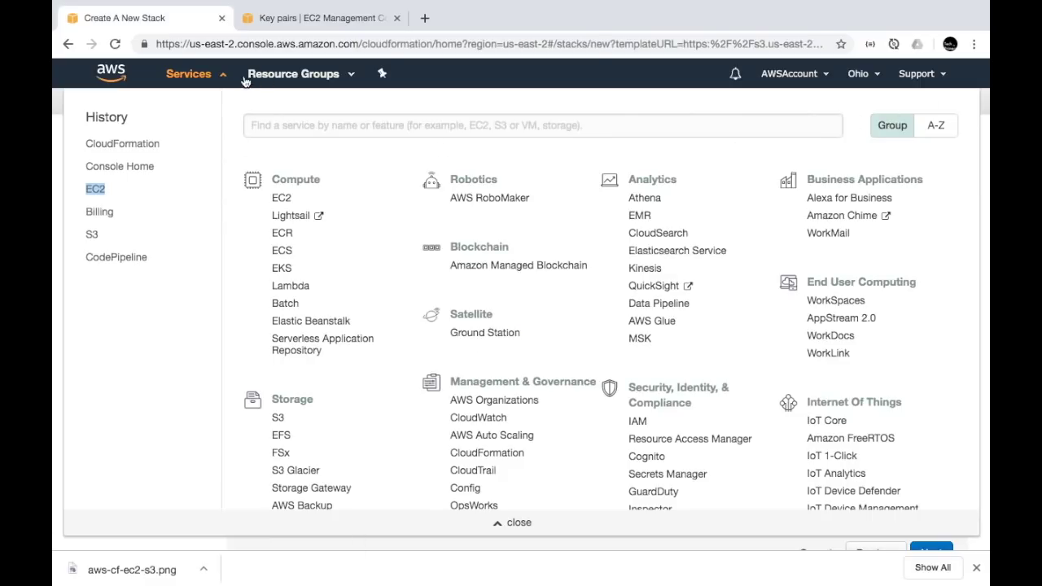
left_click(216, 77)
scroll(476, 332, "down", 2)
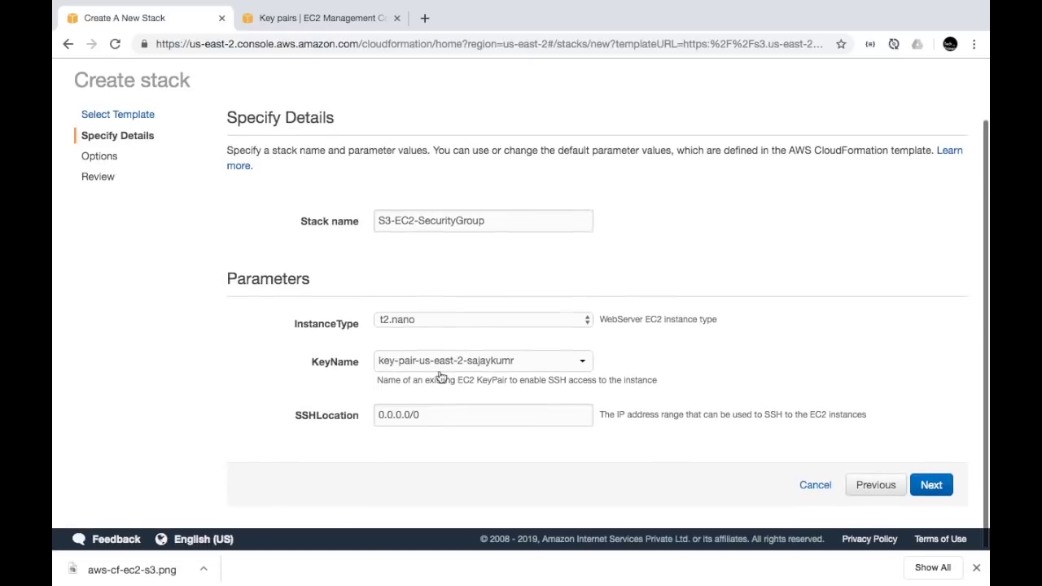
- Keep the SSHLocation at 0.0.0.0/0, continue to the stack options, and add a tag with key name and value youtube-techprimers
triple_click(390, 412)
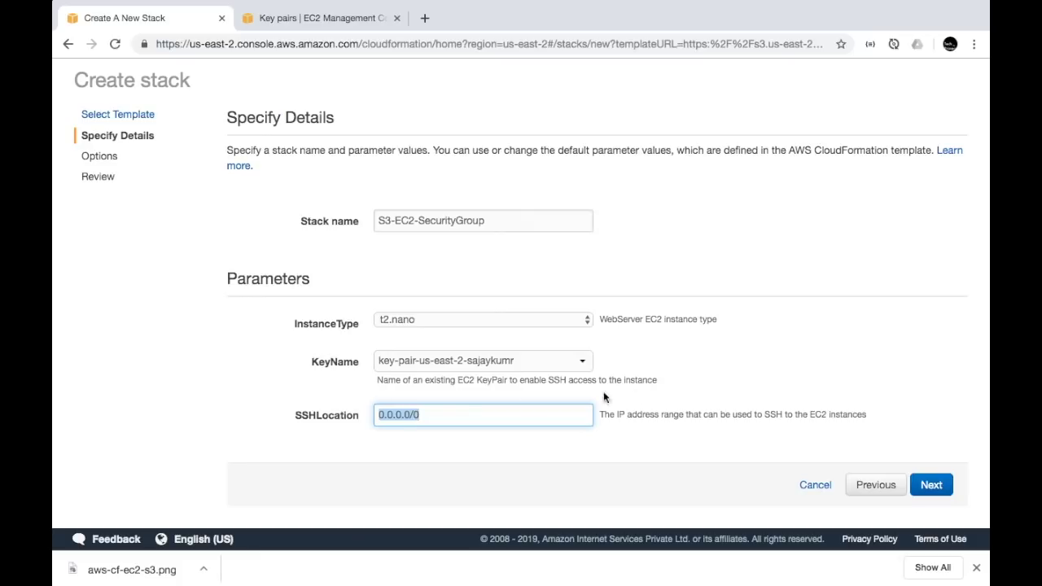
left_click(936, 482)
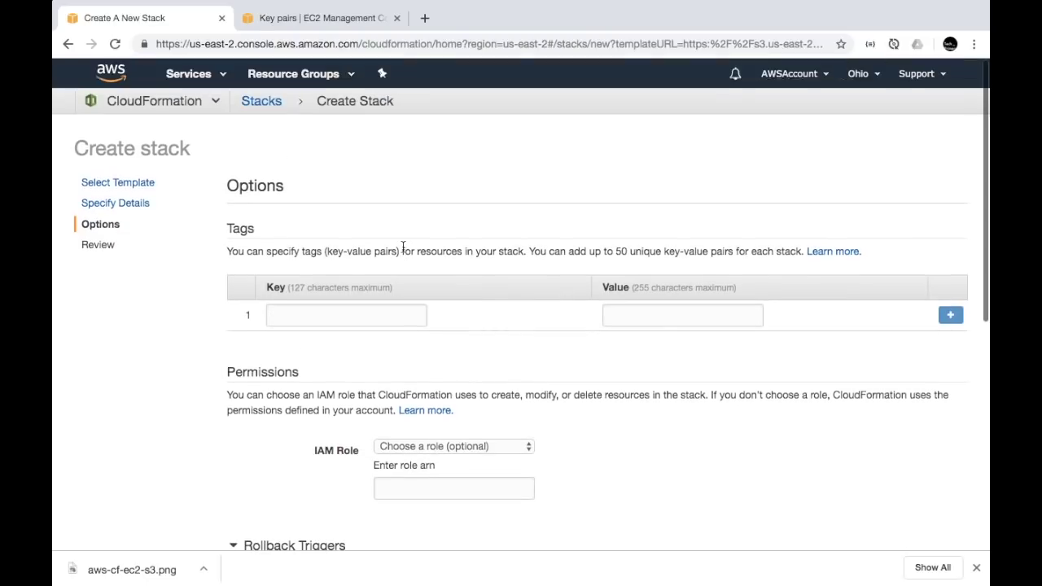
type("name")
key("Tab")
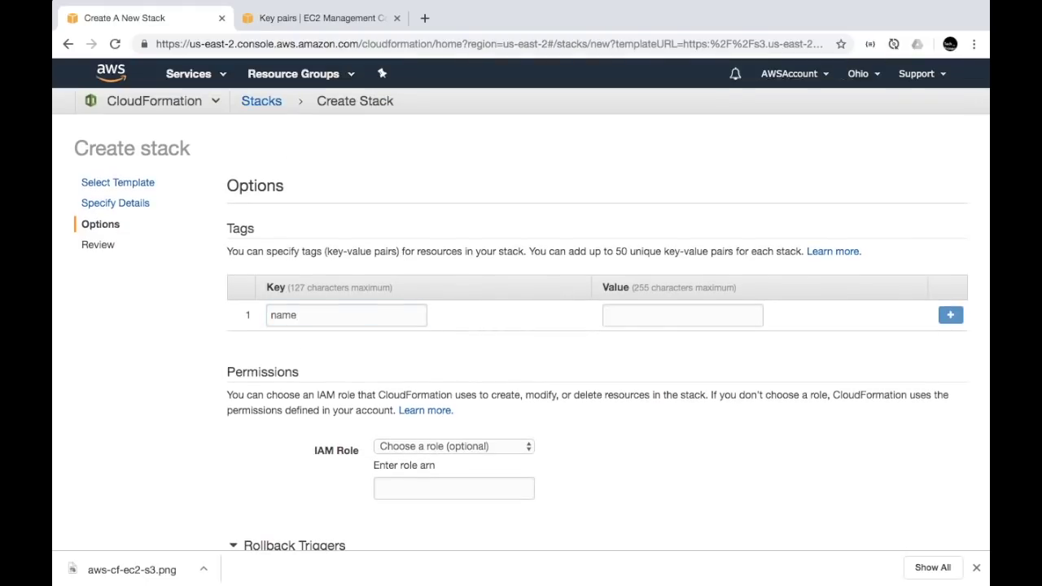
type("youtube-techprimers")
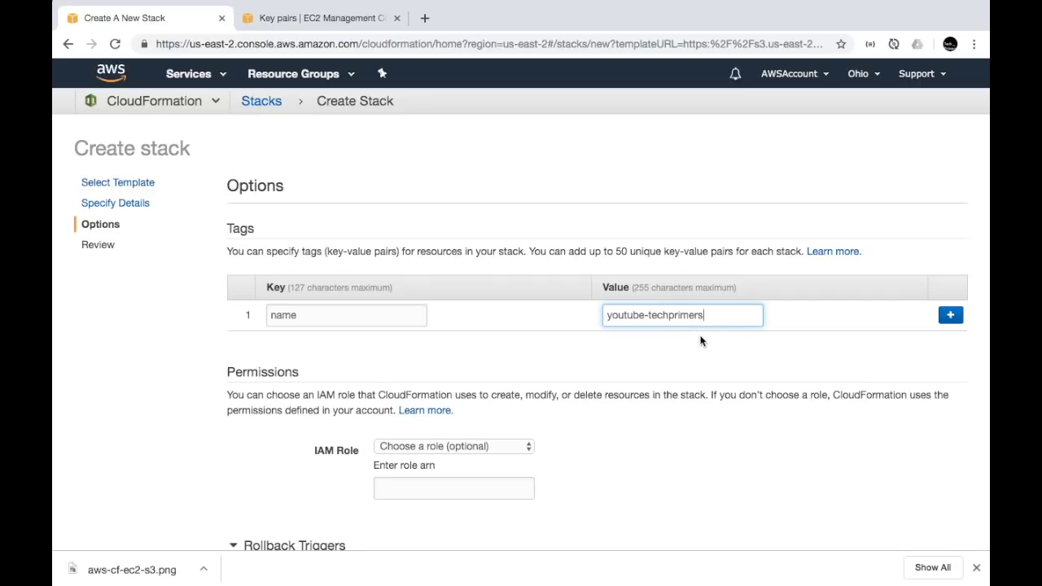
- Examine the IAM role choices, the rollback triggers with their CloudWatch alarm entry, and the rest of the stack options
scroll(594, 378, "down", 3)
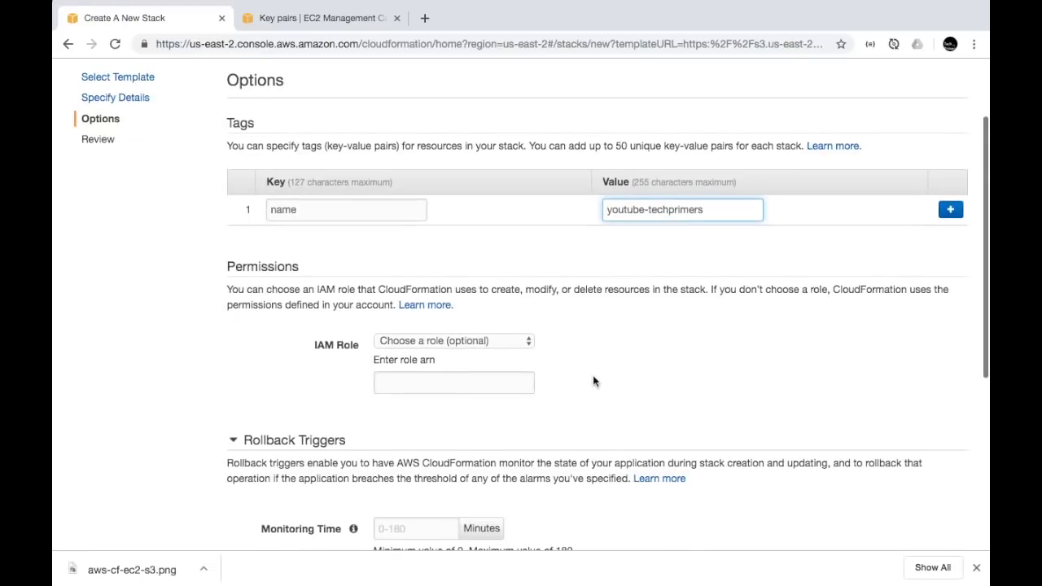
scroll(593, 381, "down", 3)
left_click(421, 238)
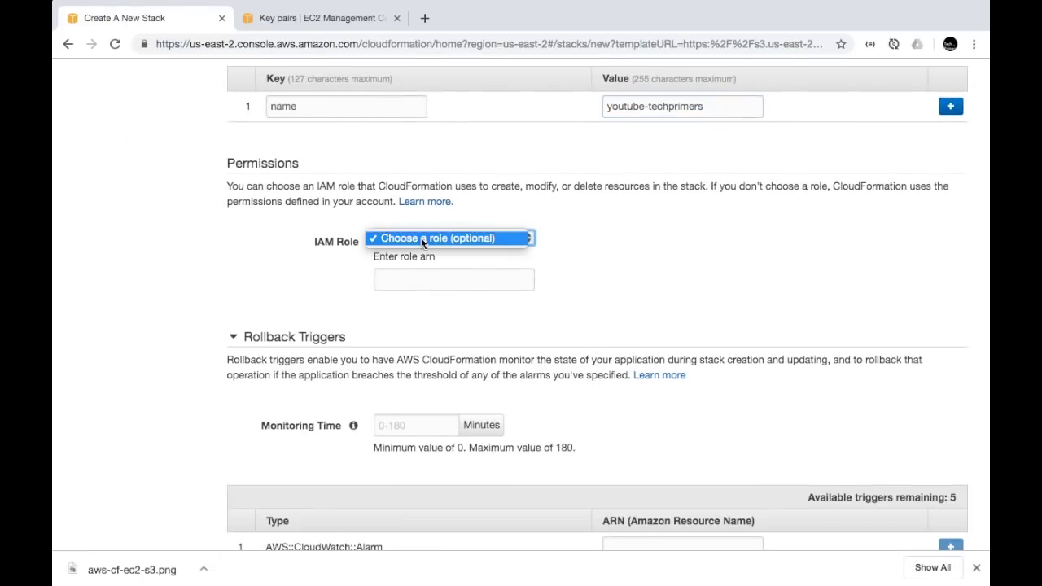
left_click(421, 237)
scroll(451, 279, "down", 2)
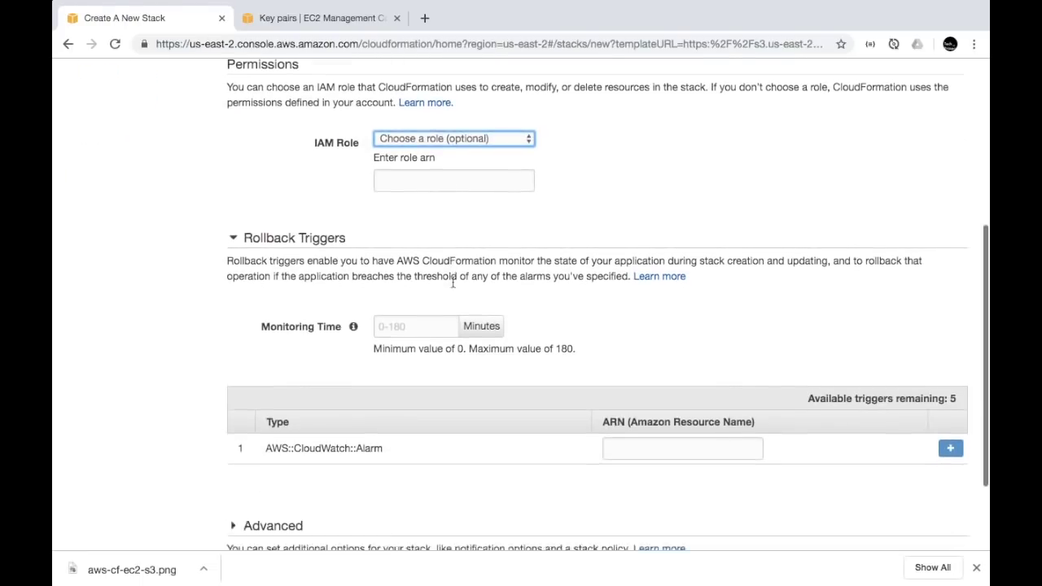
scroll(452, 279, "down", 3)
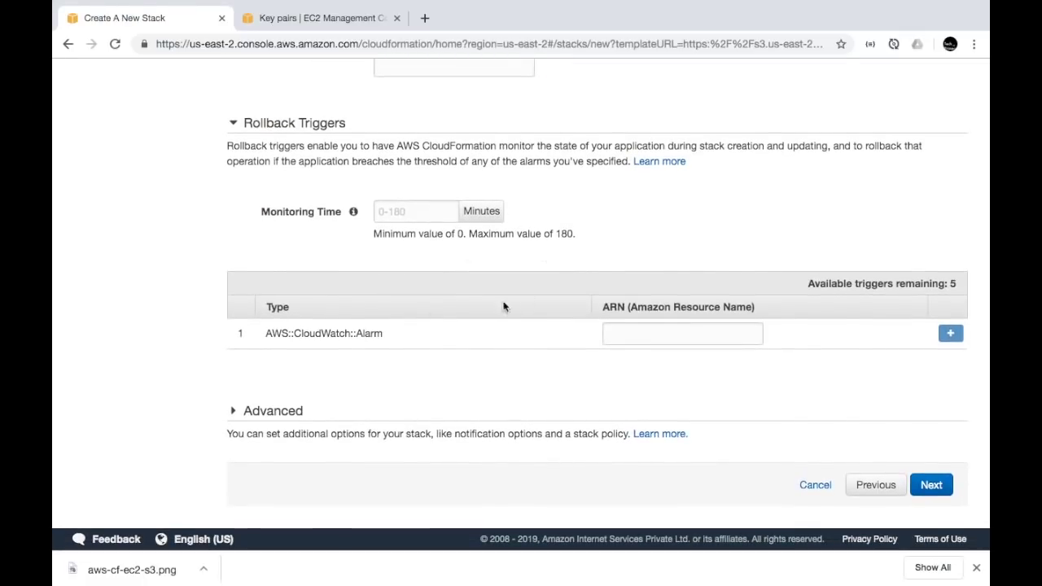
double_click(341, 331)
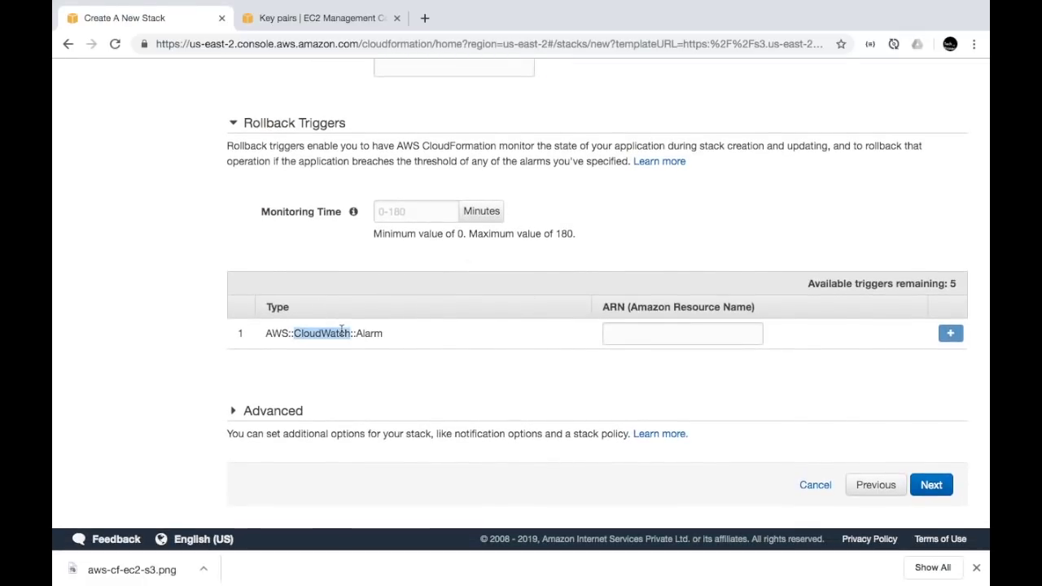
left_click(664, 337)
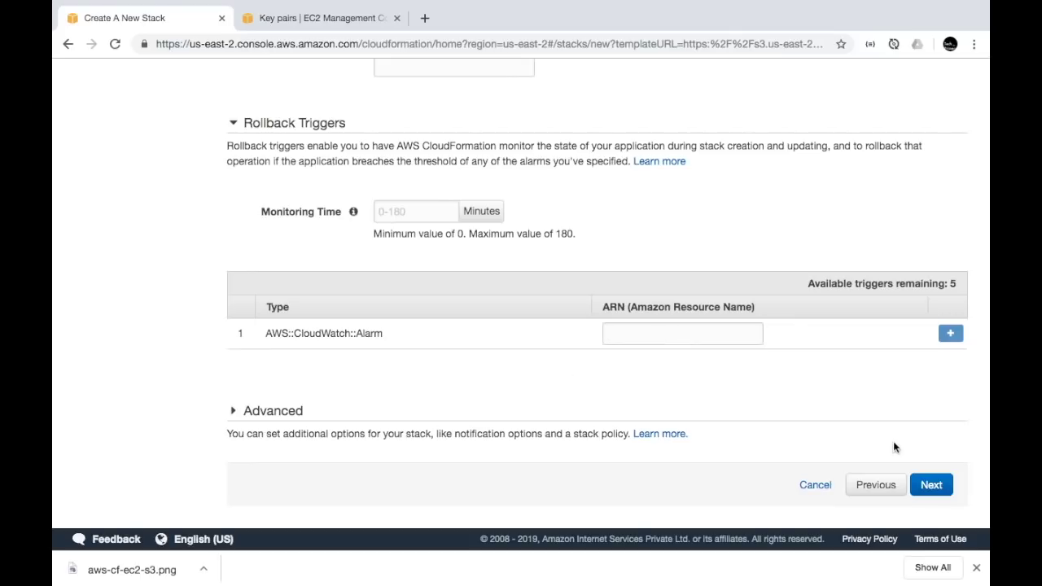
scroll(908, 435, "up", 10)
scroll(908, 436, "down", 10)
- Continue to the review page, check the stack settings, and create the stack
left_click(930, 485)
scroll(846, 325, "up", 5)
scroll(842, 322, "down", 5)
left_click(937, 487)
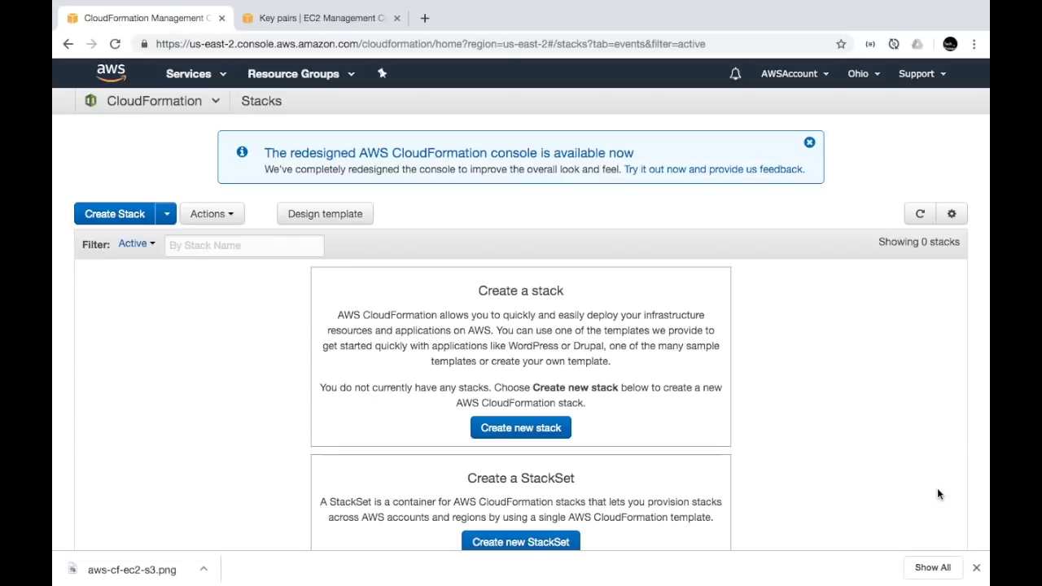
- Refresh the stack list, open the details of S3-EC2-SecurityGroup, and examine its creation events
left_click(922, 217)
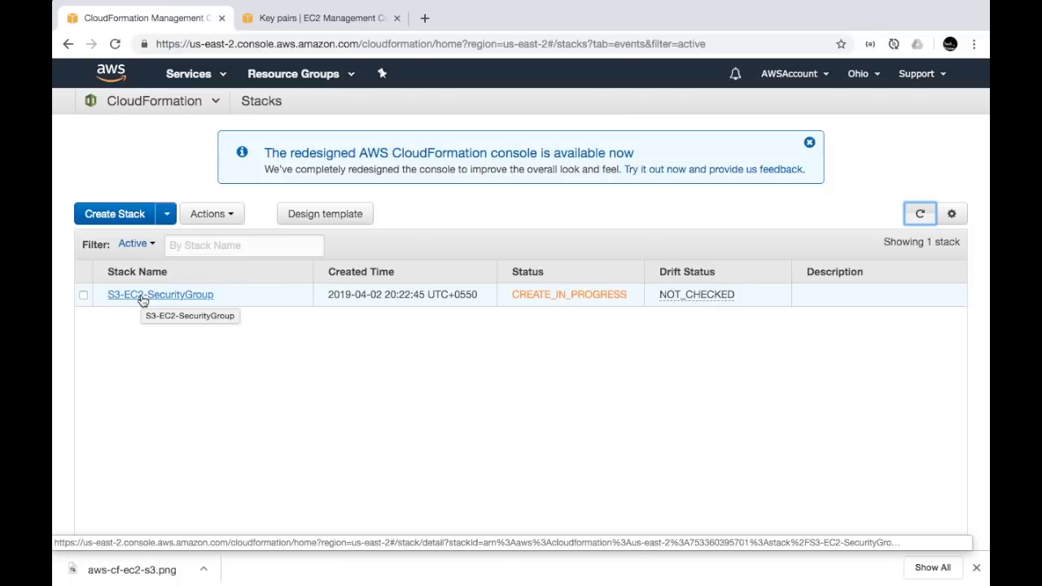
left_click(919, 213)
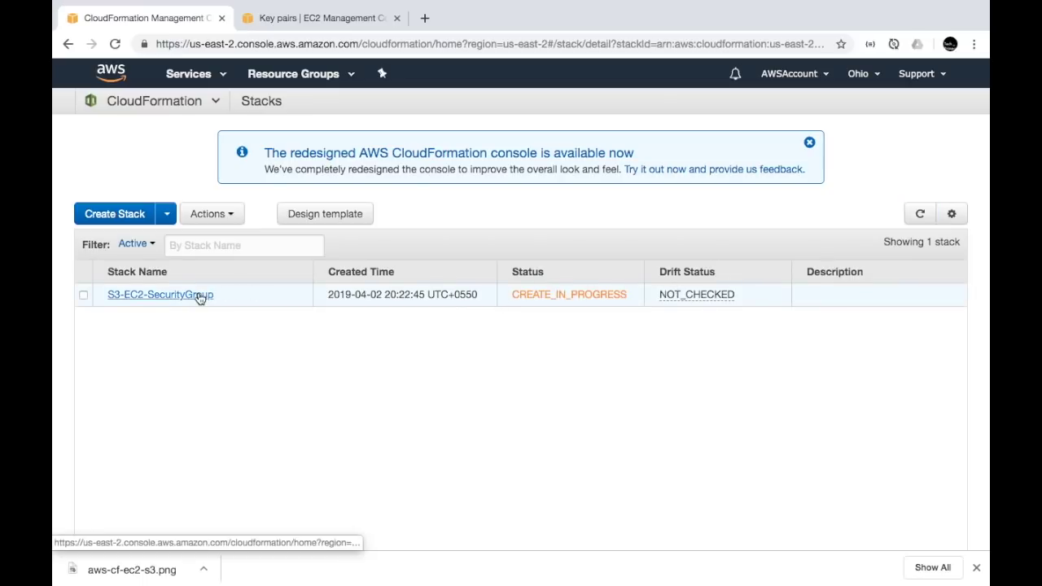
left_click(198, 295)
scroll(476, 257, "down", 6)
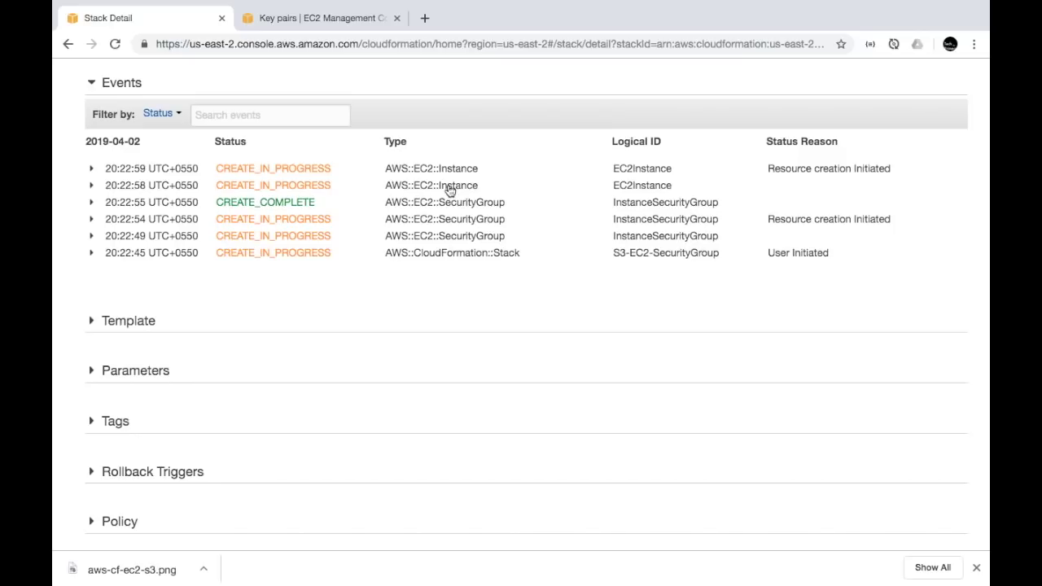
- Open the running instances in the EC2 console and check the new instance's type and security group
left_click(327, 28)
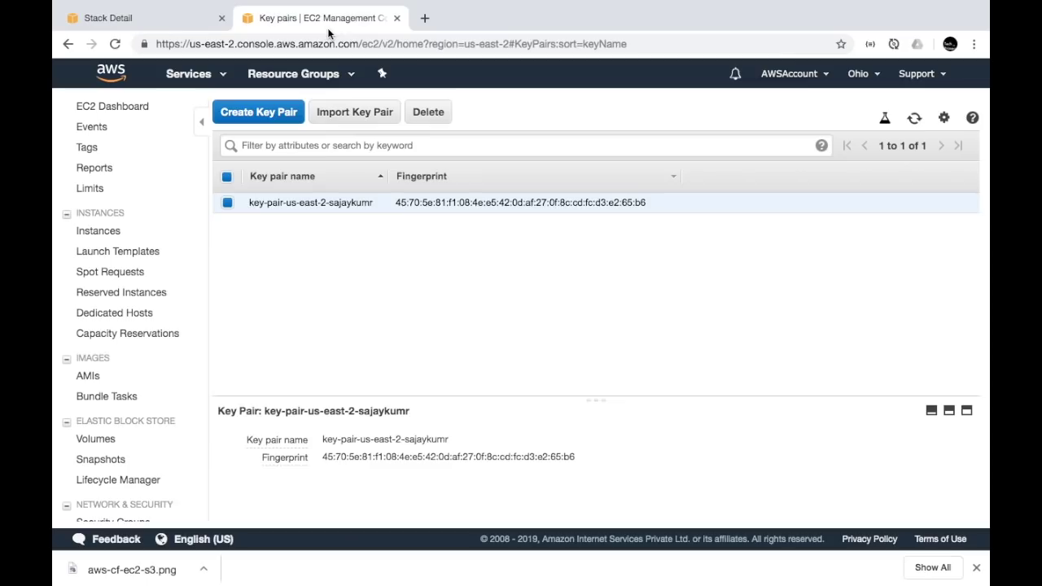
left_click(111, 106)
left_click(317, 159)
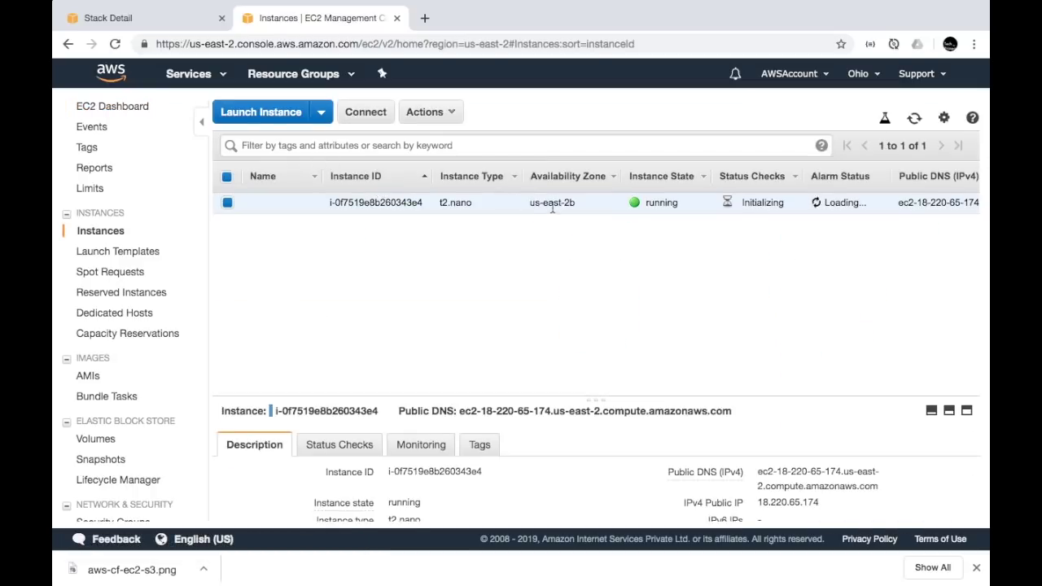
double_click(454, 203)
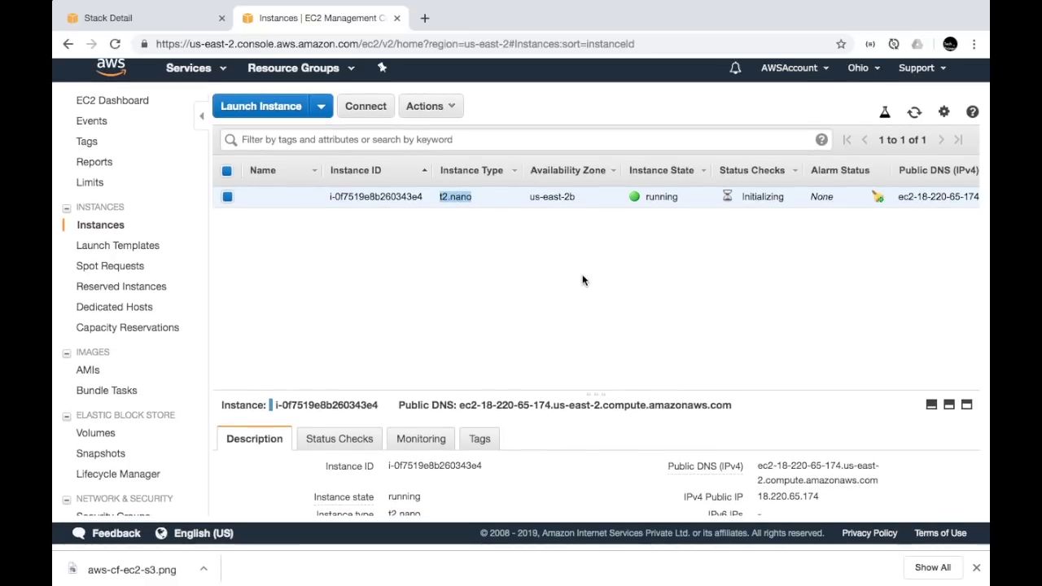
scroll(553, 499, "down", 3)
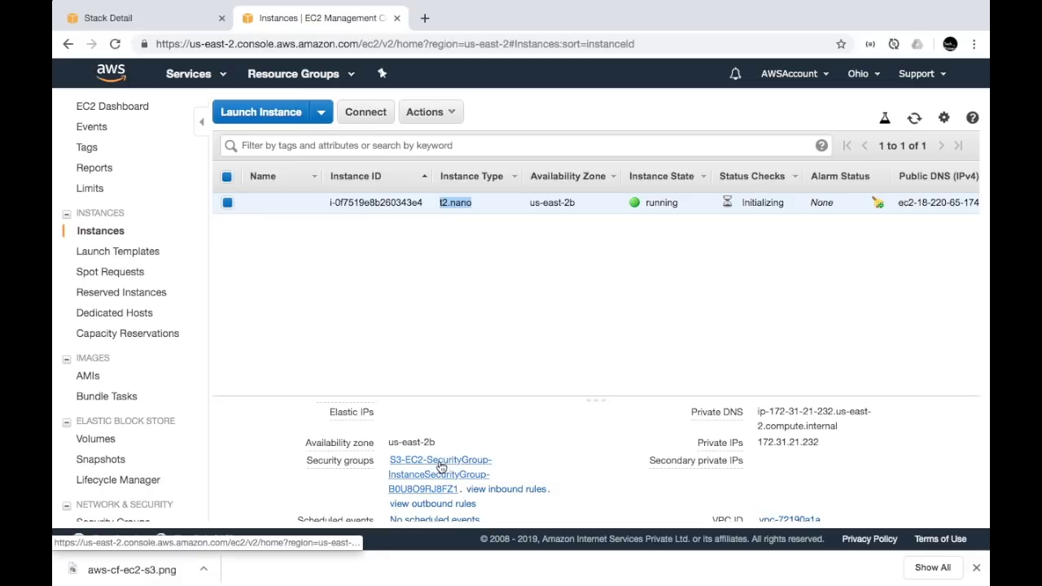
- Return to the S3-EC2-SecurityGroup stack details, check the stack's status, and go back to the list of stacks
left_click(186, 23)
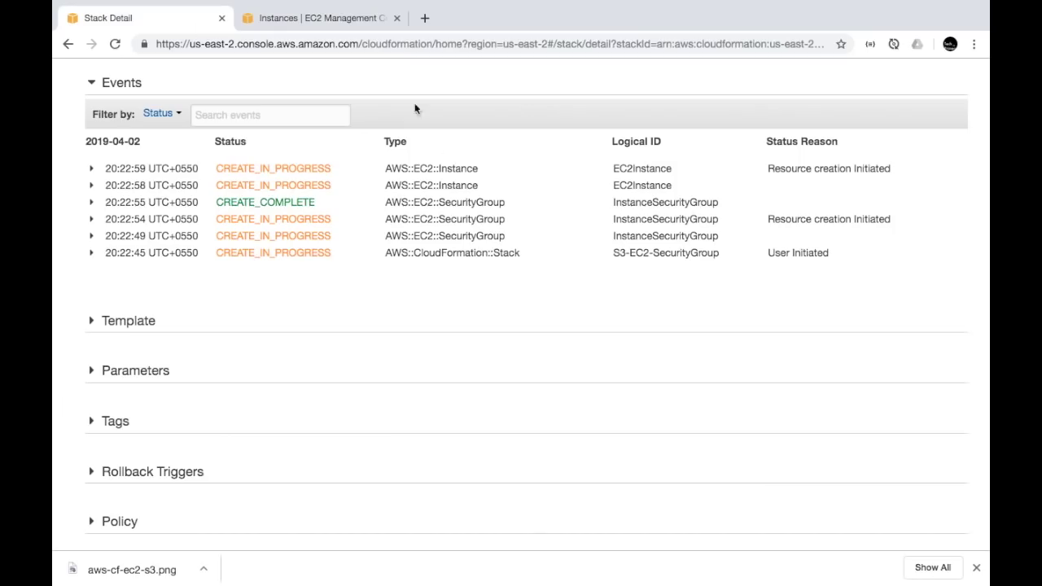
scroll(437, 183, "up", 6)
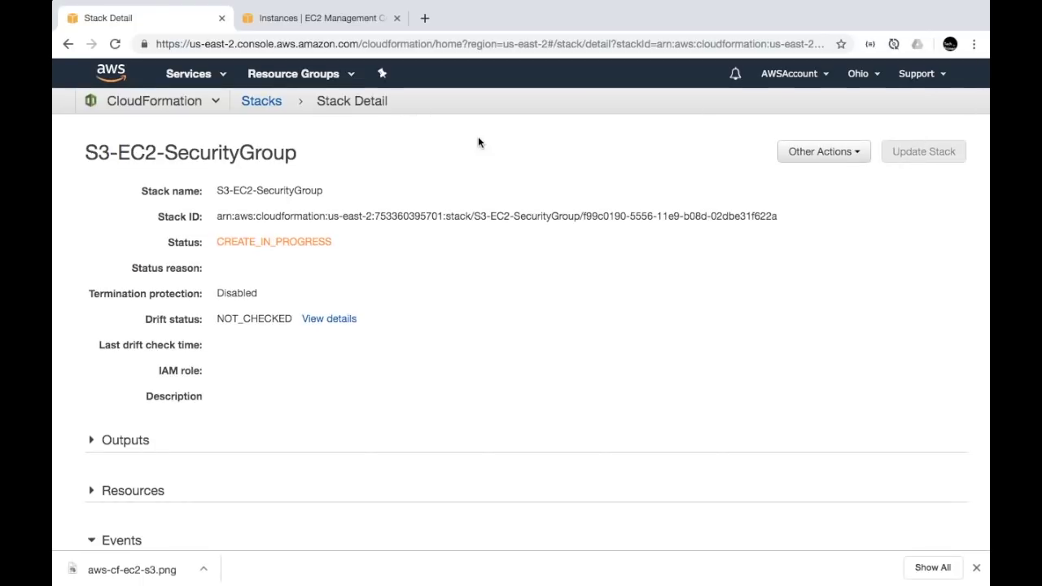
left_click(273, 104)
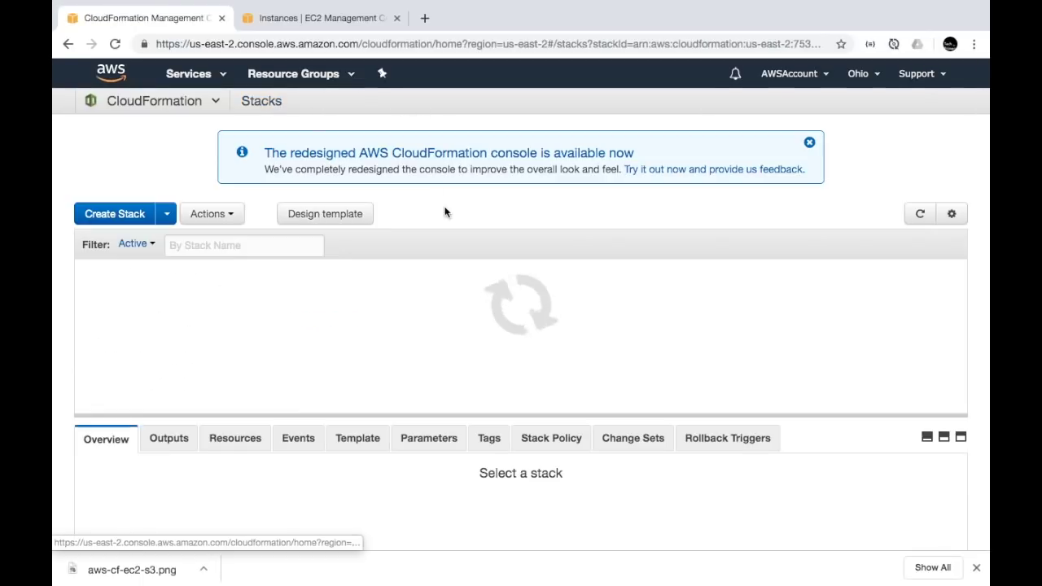
- Open the details of the S3-EC2-SecurityGroup stack and examine the latest resource creation events
left_click(201, 295)
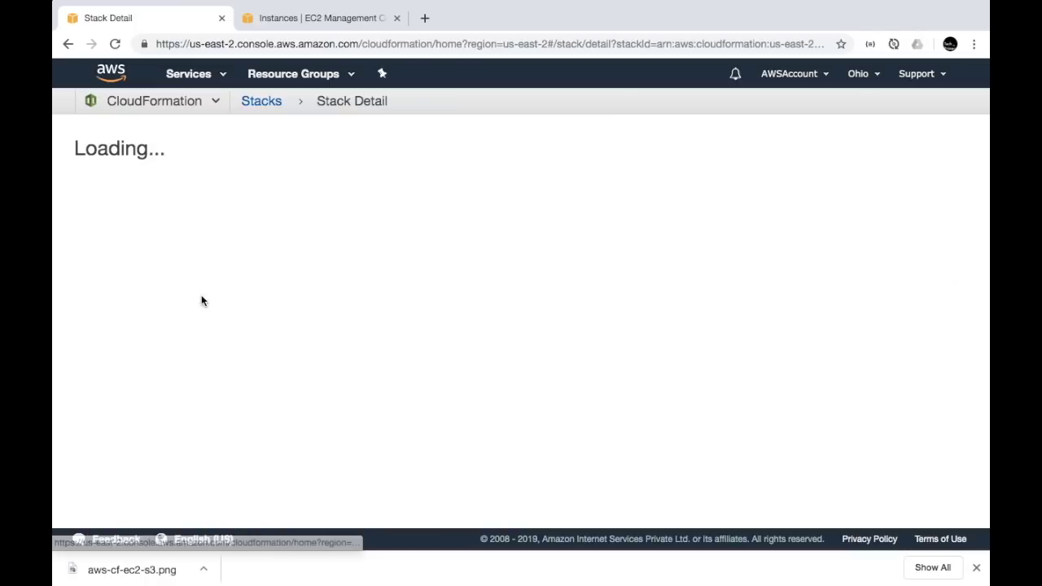
scroll(442, 290, "down", 4)
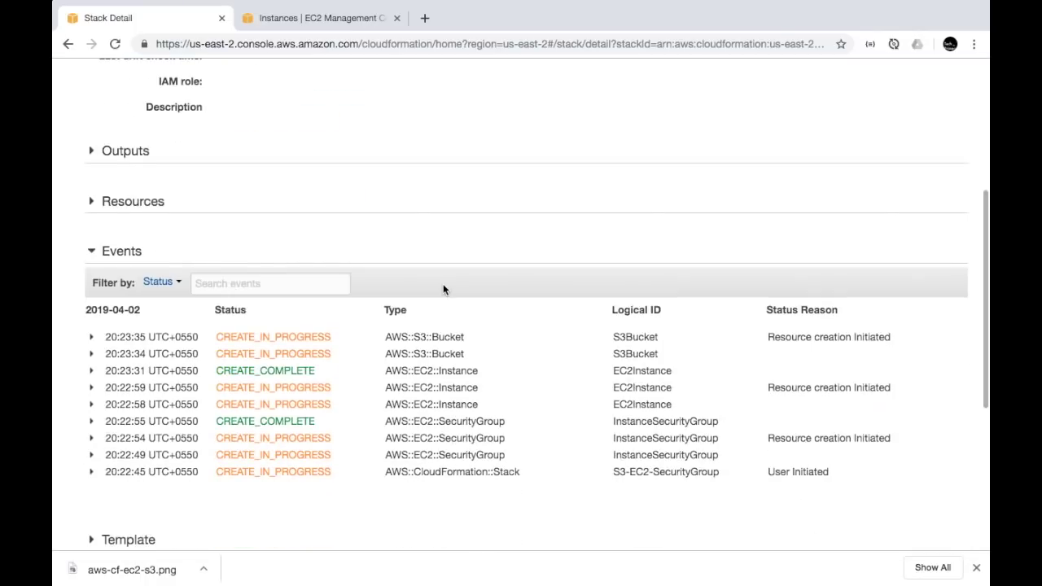
scroll(443, 285, "down", 1)
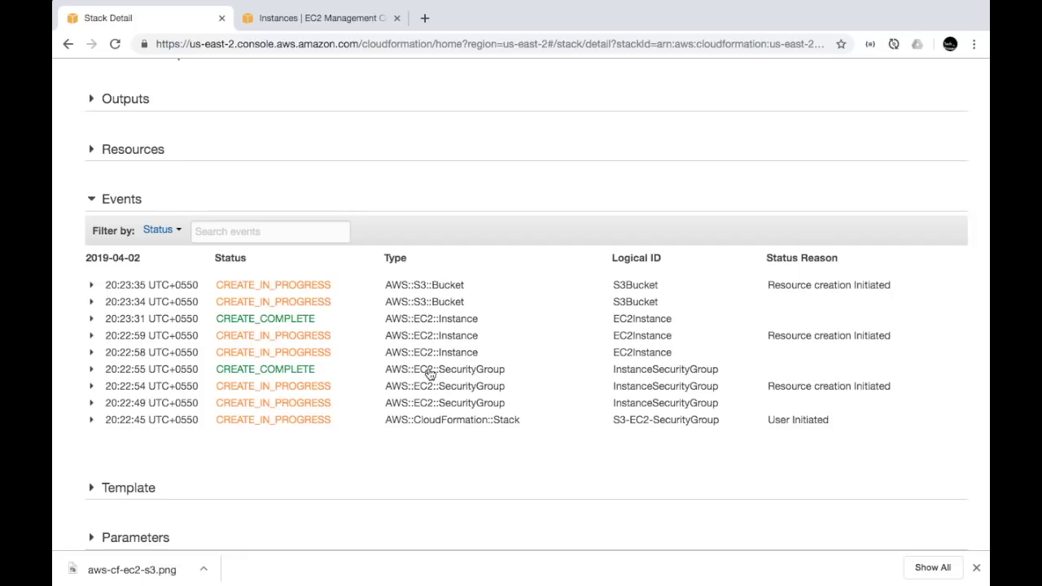
scroll(424, 289, "down", 3)
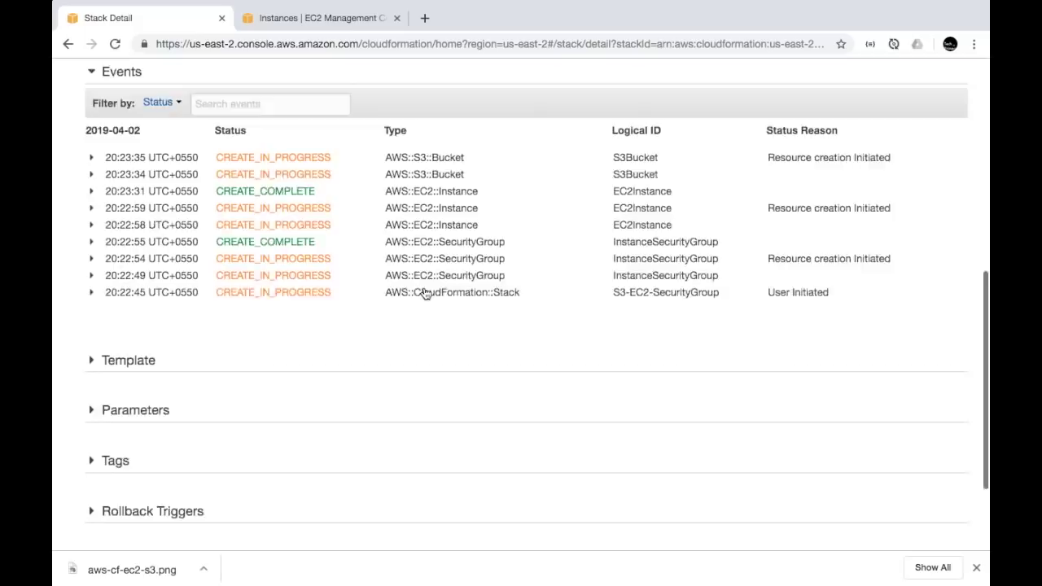
scroll(424, 293, "down", 2)
- Review the stack's template code, collapse it again, and expand the stack's parameters
left_click(97, 275)
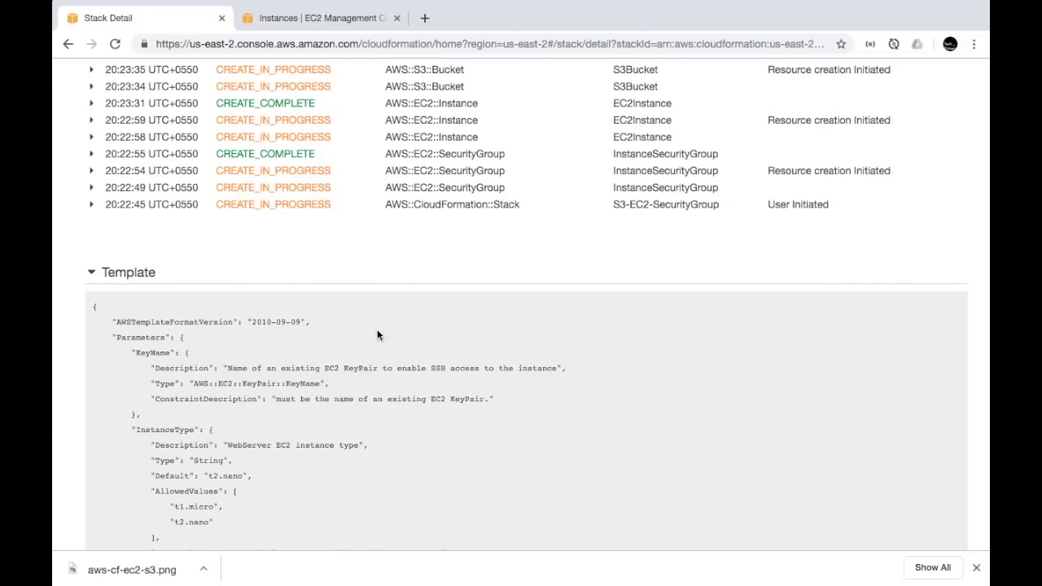
scroll(377, 335, "down", 8)
scroll(377, 334, "up", 5)
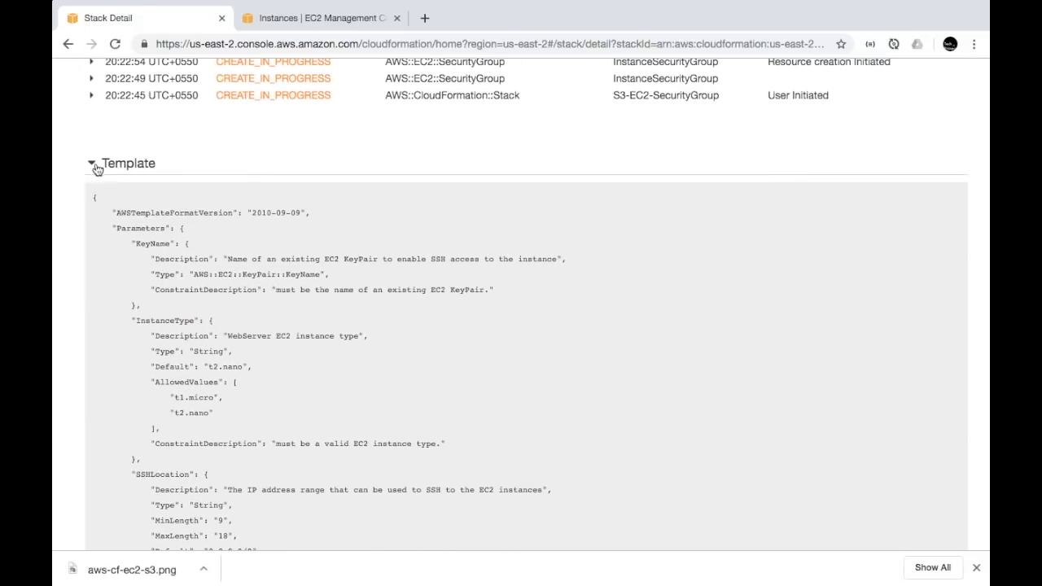
left_click(95, 166)
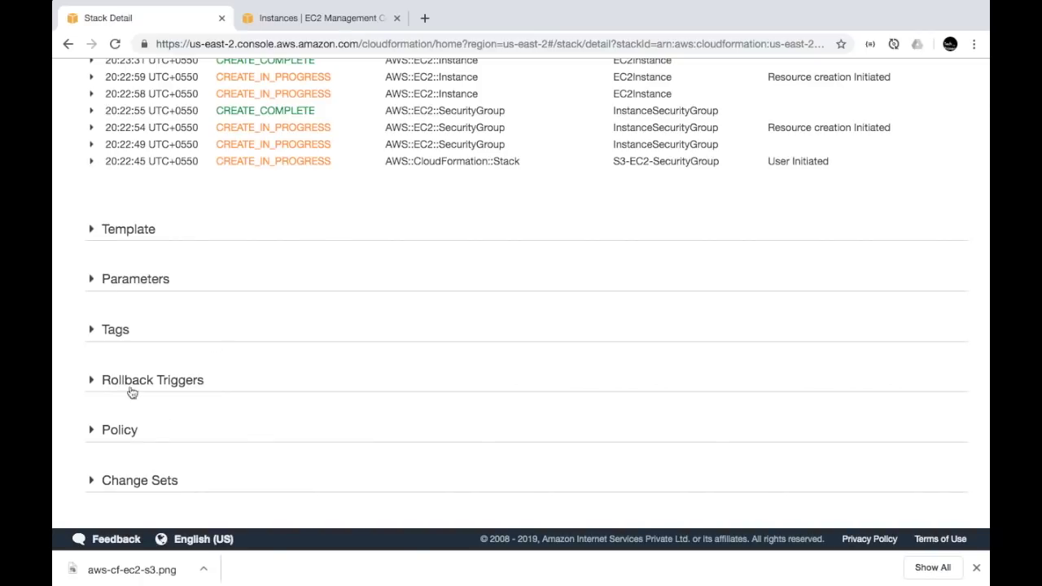
left_click(90, 279)
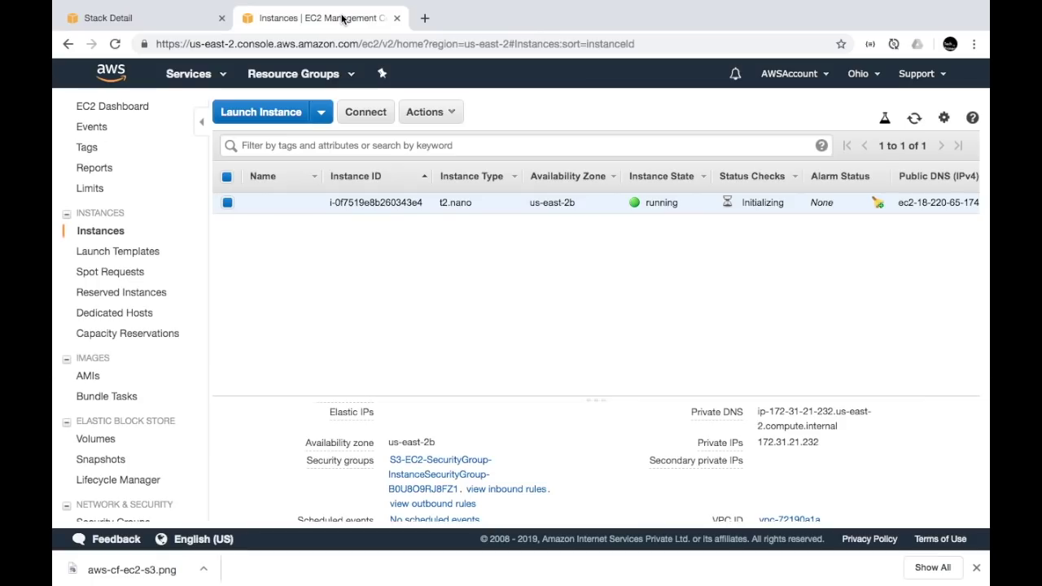
- Reopen the S3-EC2-SecurityGroup details from the CloudFormation stack list and check the stack's status and creation events
left_click(179, 18)
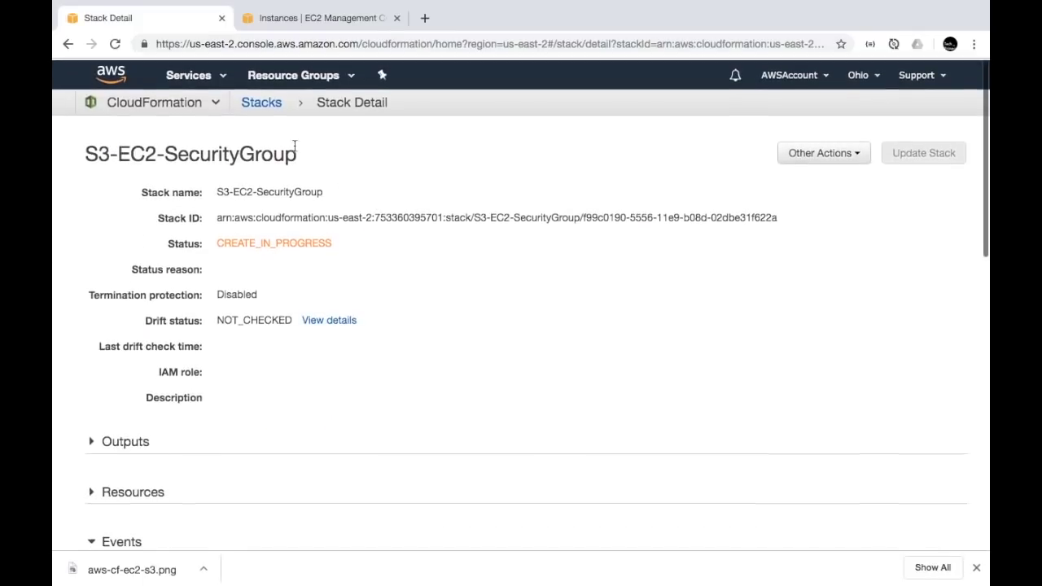
left_click(262, 103)
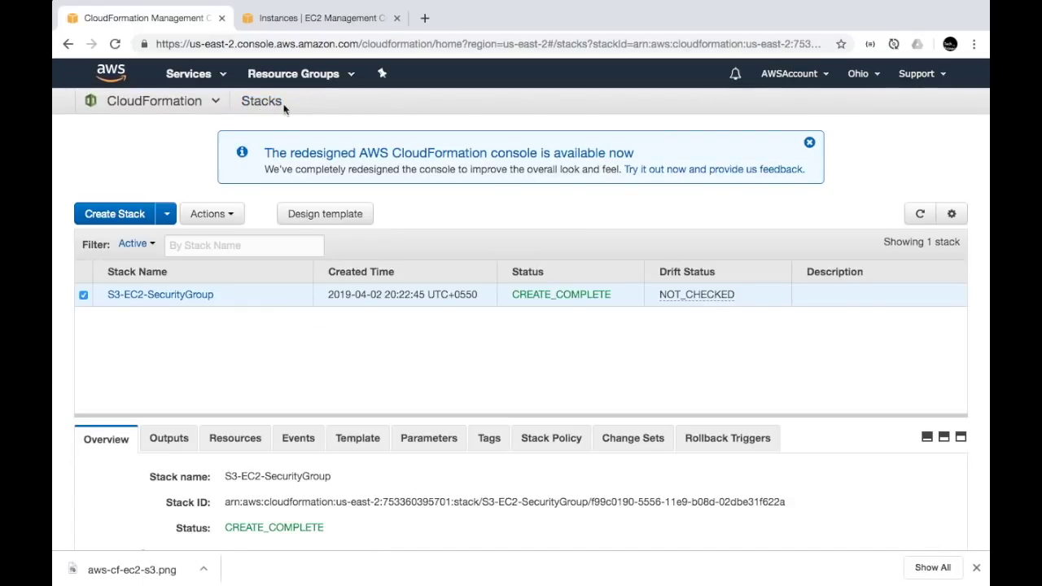
left_click(186, 299)
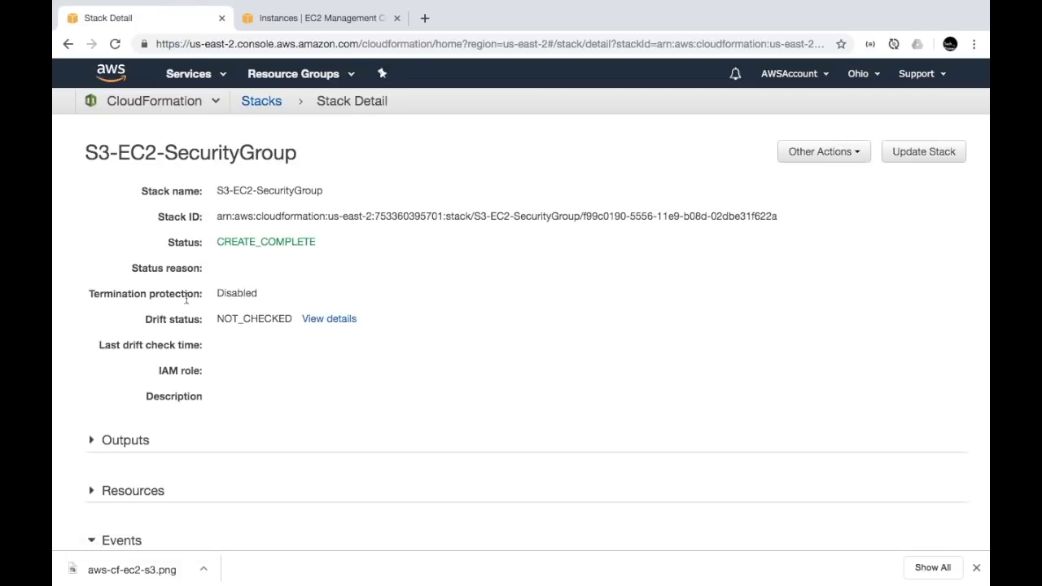
scroll(272, 298, "down", 5)
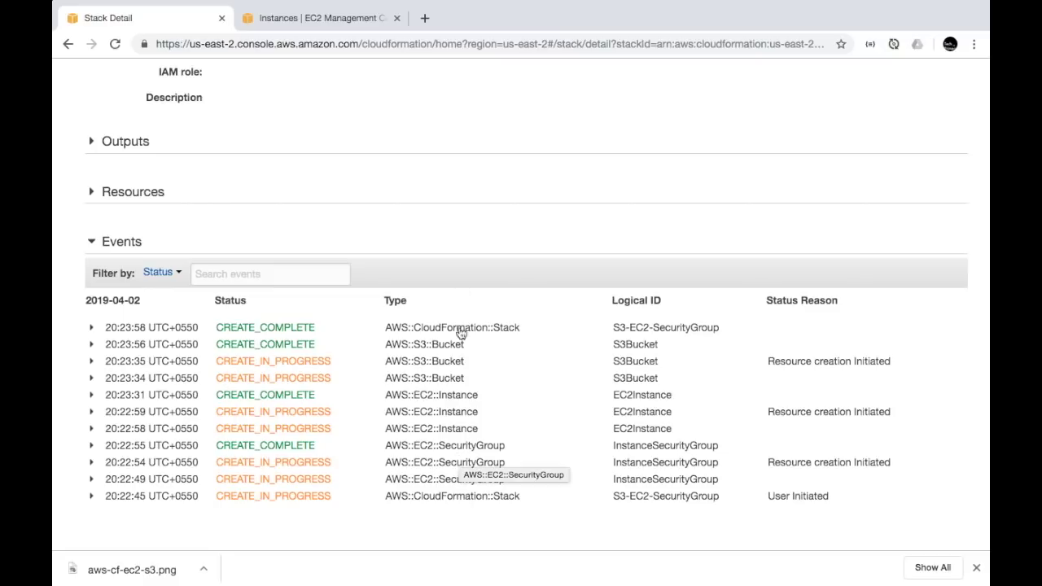
scroll(461, 334, "up", 5)
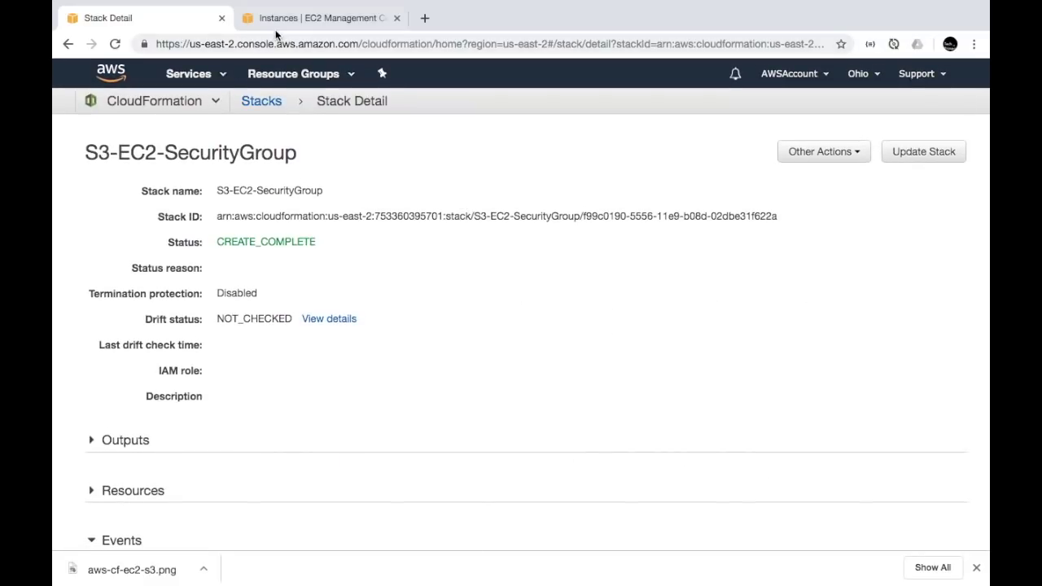
- Open the connection instructions for the running EC2 instance and copy the example SSH command
left_click(276, 25)
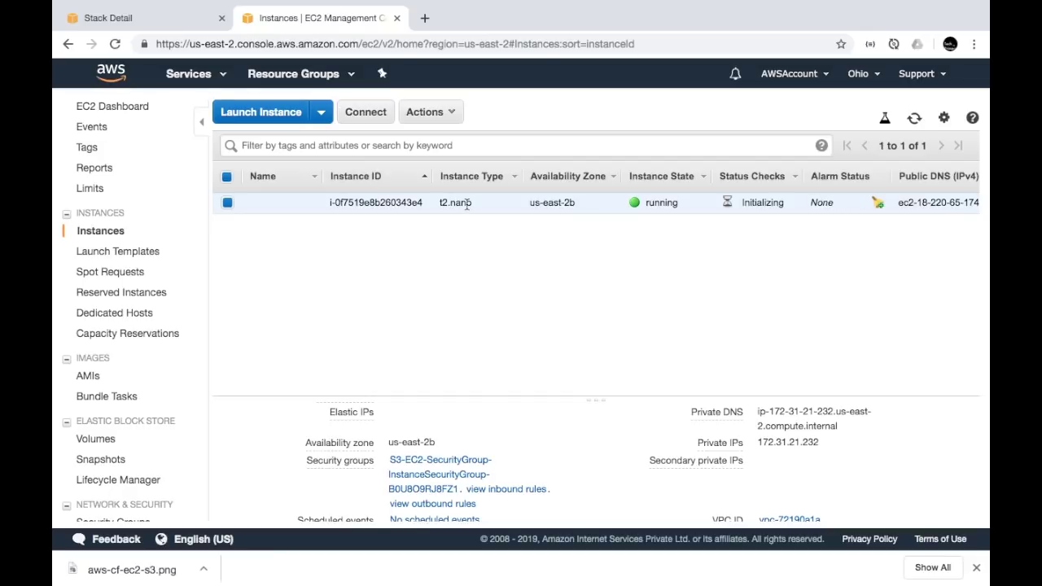
left_click(352, 107)
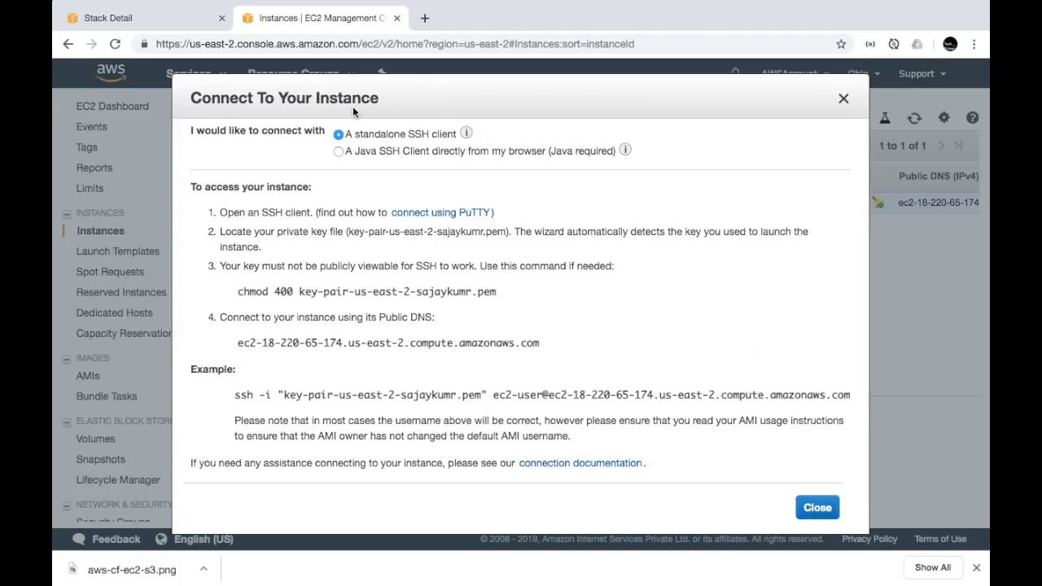
triple_click(337, 394)
key("super+c")
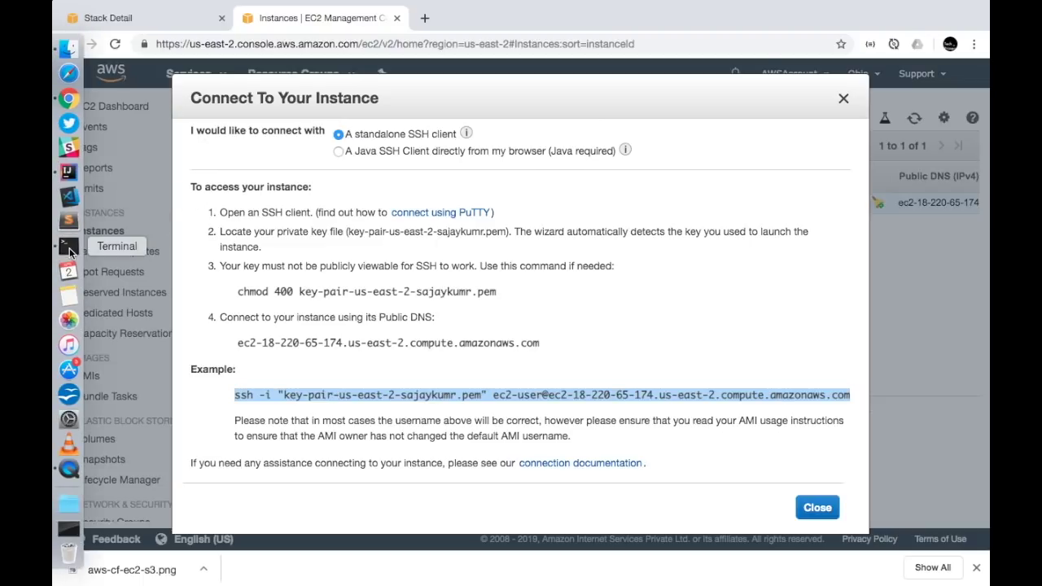
- Switch to Terminal, run the copied SSH command, and answer yes to continue connecting to the host
left_click(69, 247)
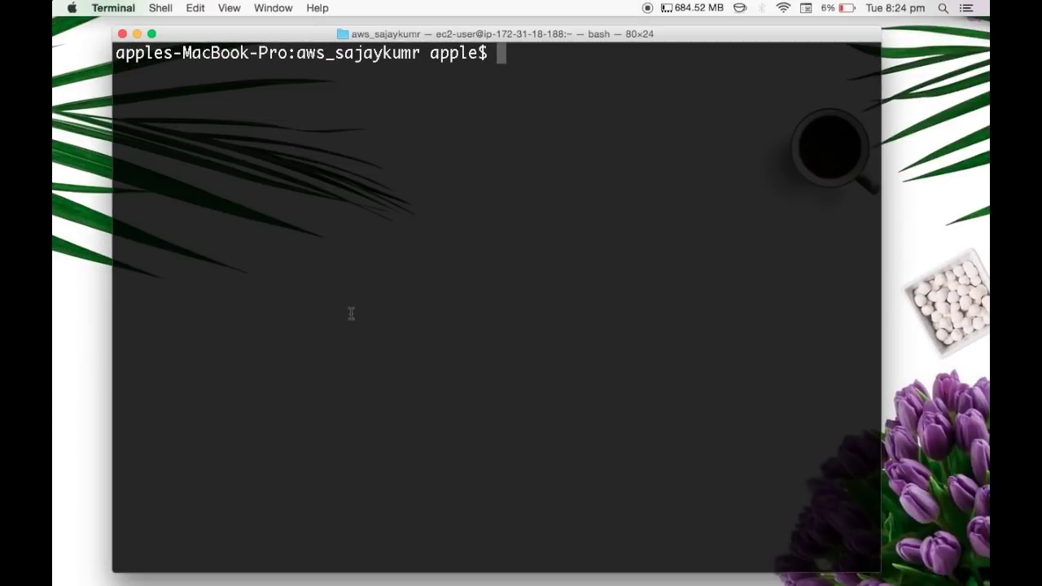
key("super+v")
key("Return")
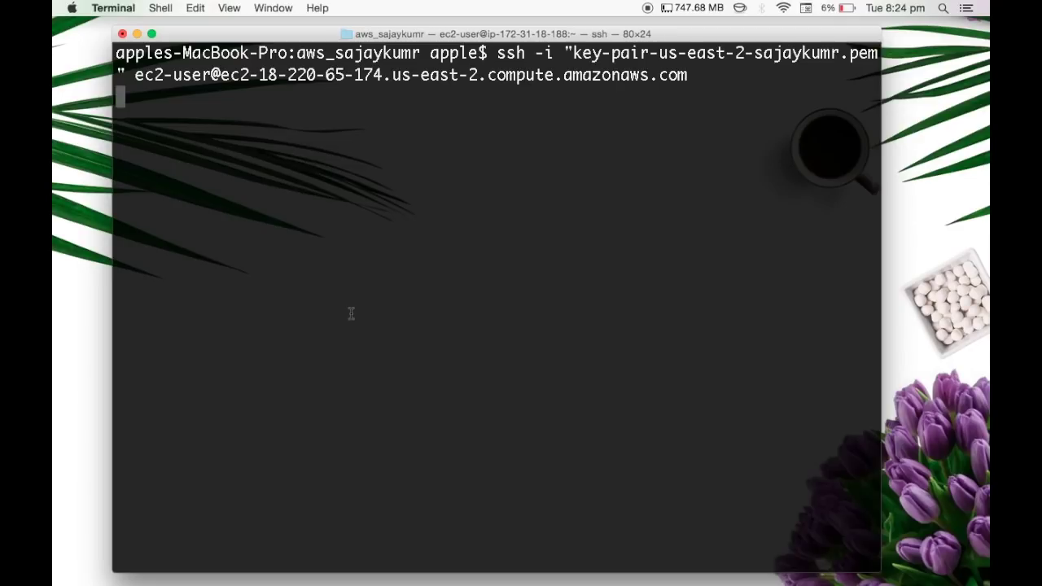
type("yes")
key("Return")
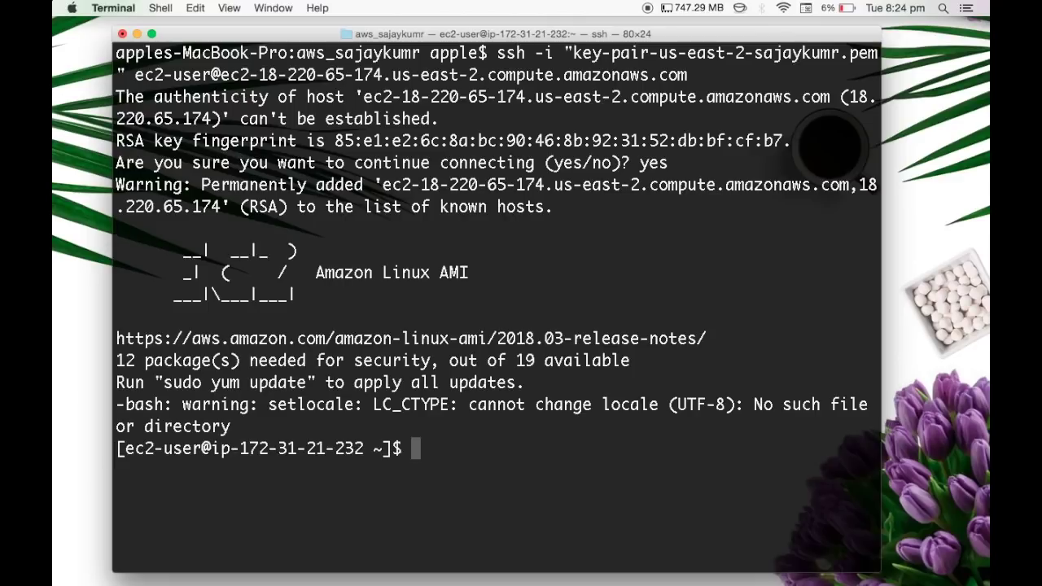
- Run pwd and ps -ef on the EC2 instance and look through the list of running processes
type("pwd")
key("Return")
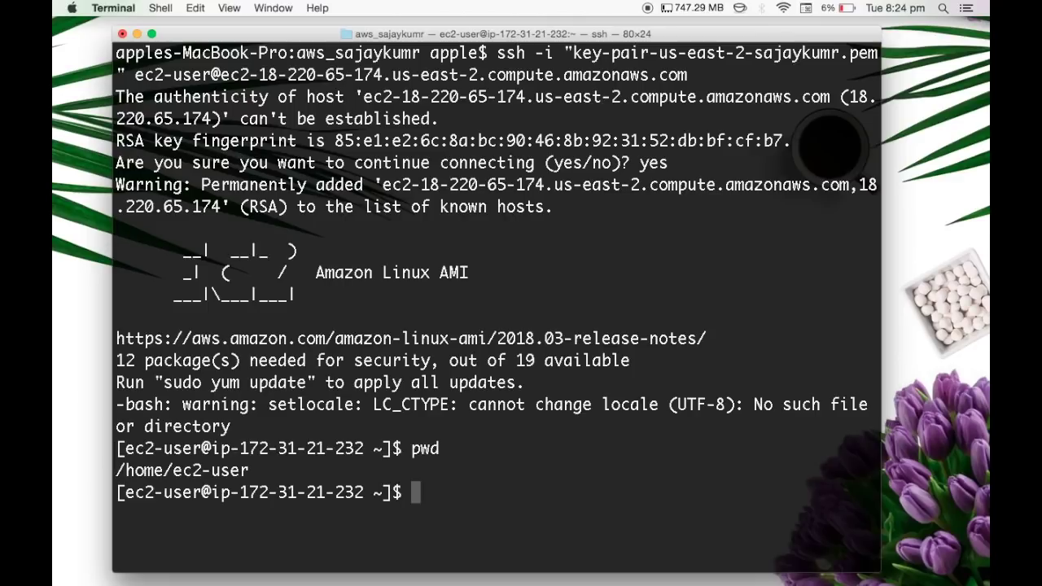
left_click_drag(122, 450, 387, 439)
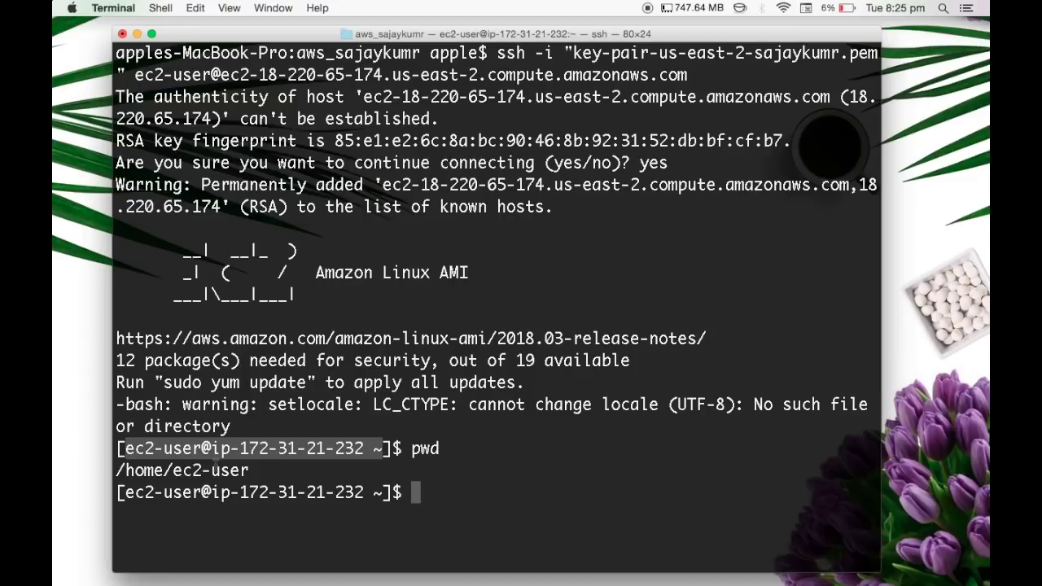
type("ps -ef")
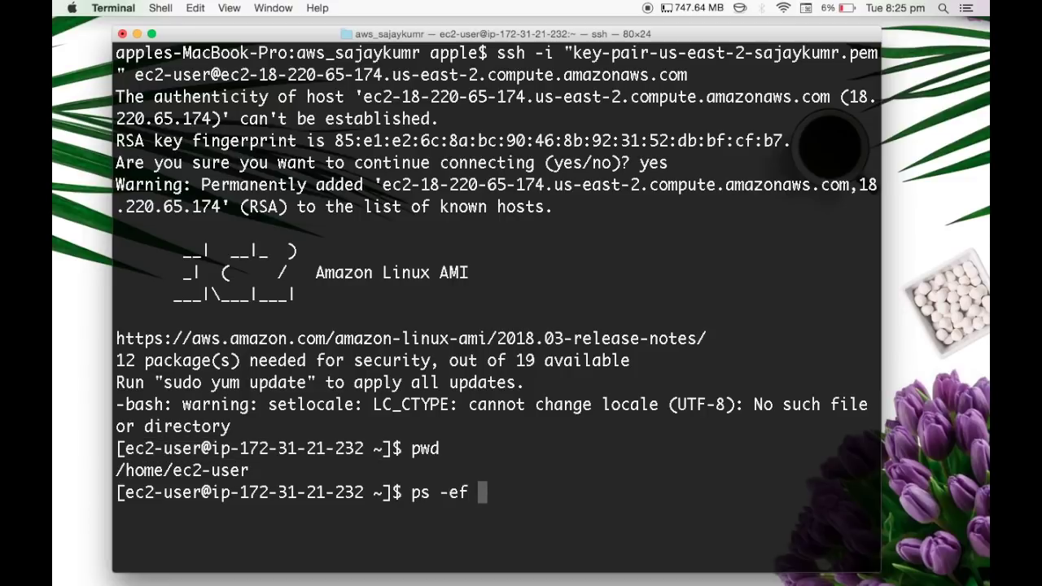
key("Return")
scroll(243, 368, "up", 15)
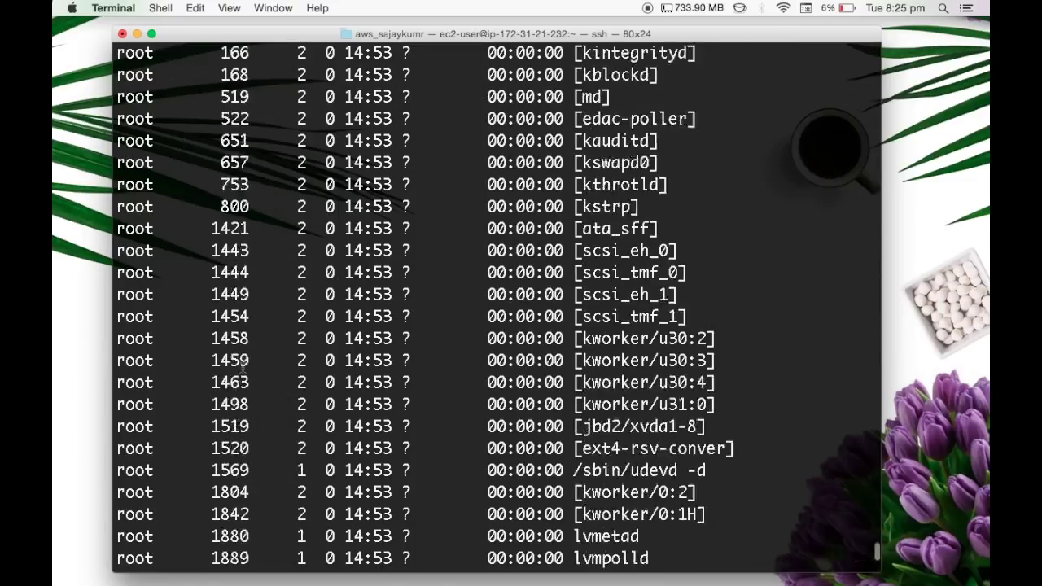
scroll(242, 368, "up", 3)
scroll(242, 368, "down", 20)
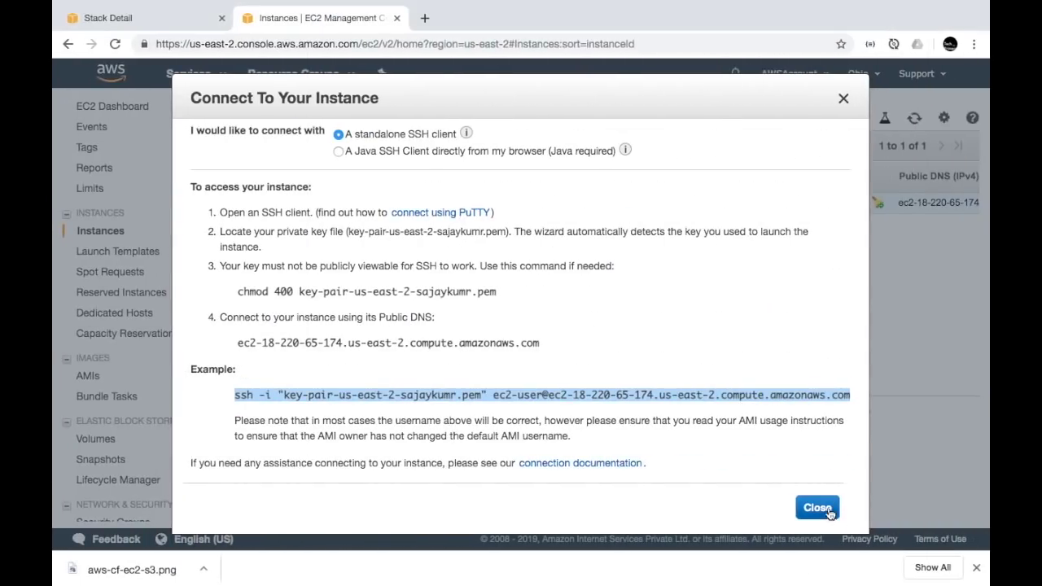
- Return to the browser, close the instance's connection instructions, and go back to the CloudFormation stack list
left_click(817, 508)
mouse_move(642, 5)
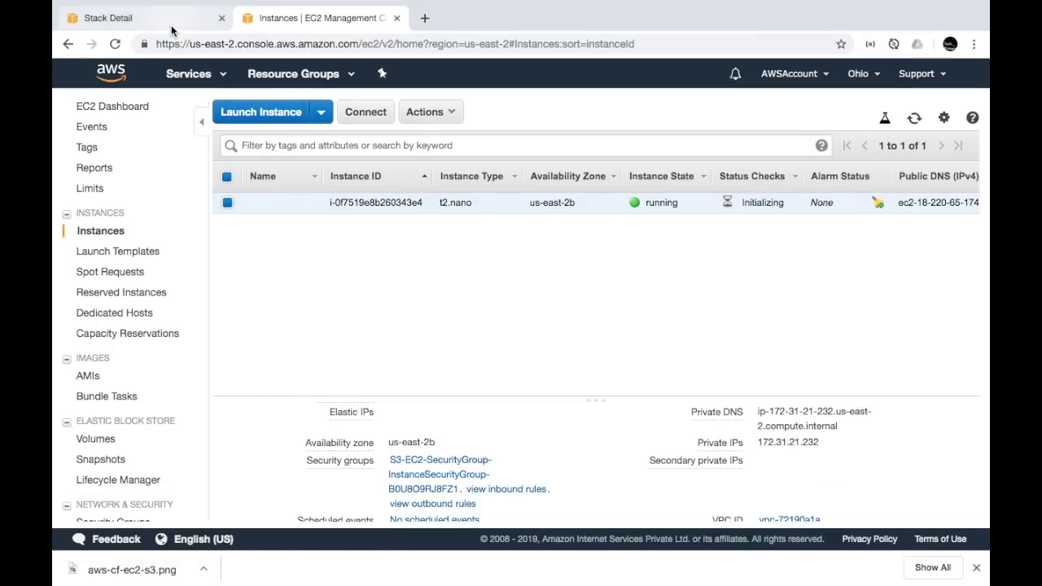
left_click(172, 28)
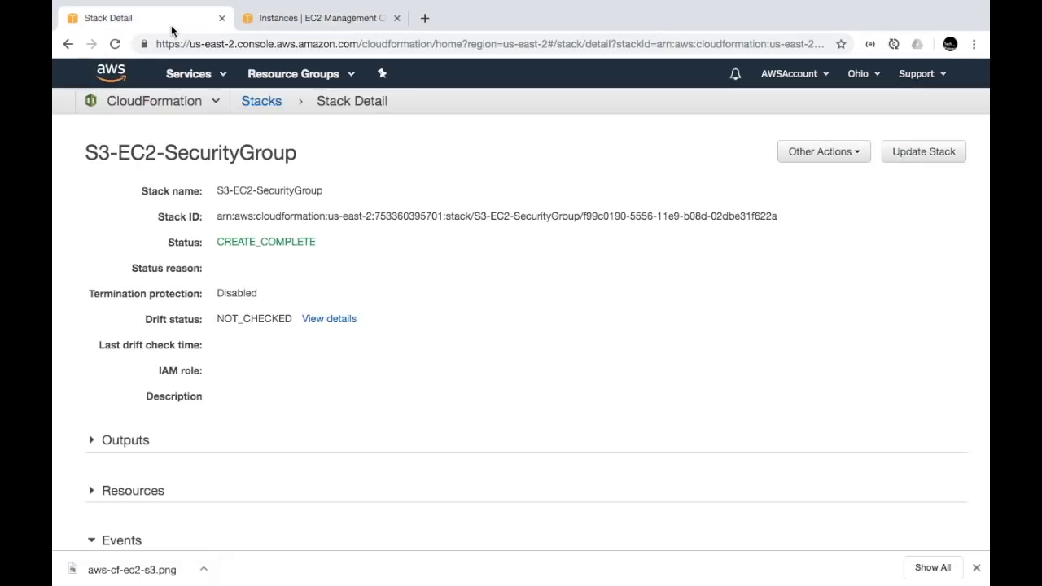
left_click(262, 101)
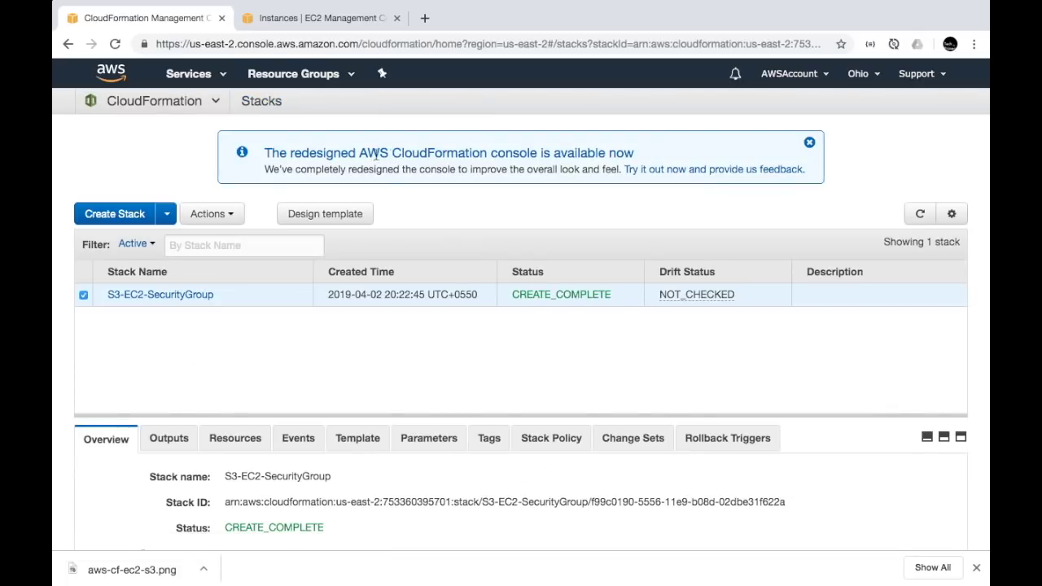
- Switch to the redesigned CloudFormation console, hide its side navigation, and review the stack info of S3-EC2-SecurityGroup
left_click(724, 173)
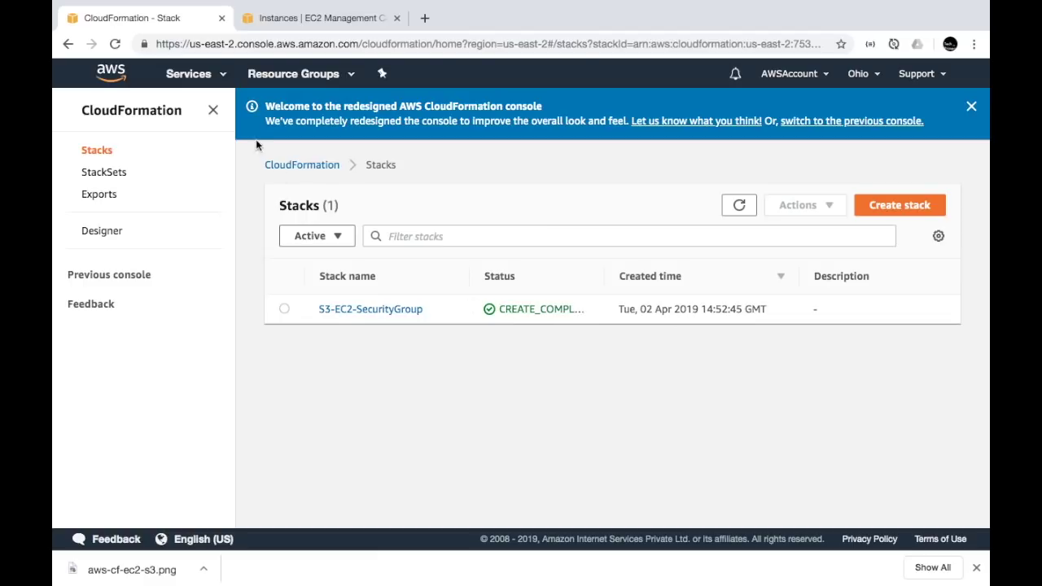
left_click(214, 111)
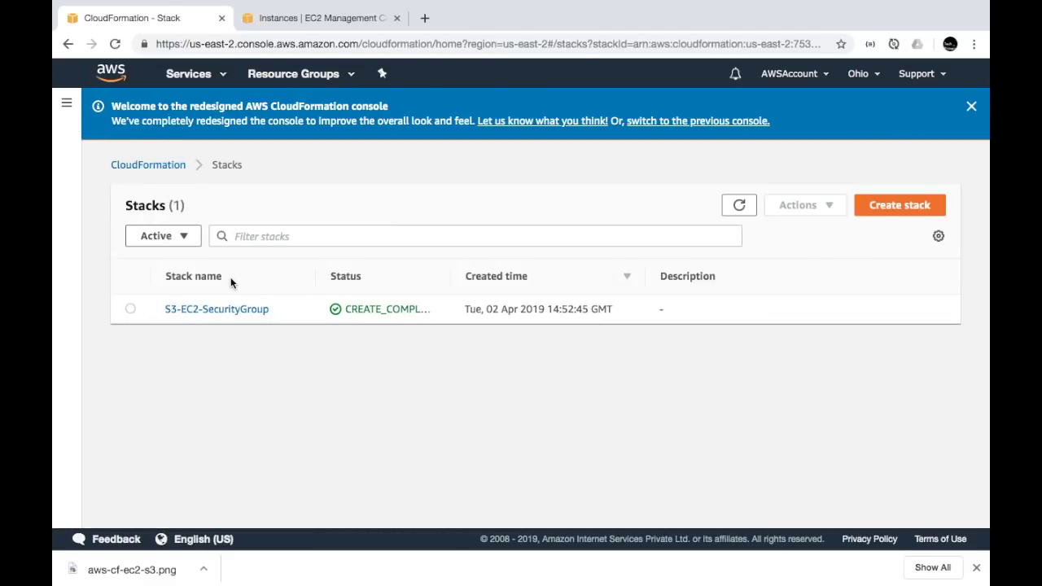
left_click(234, 311)
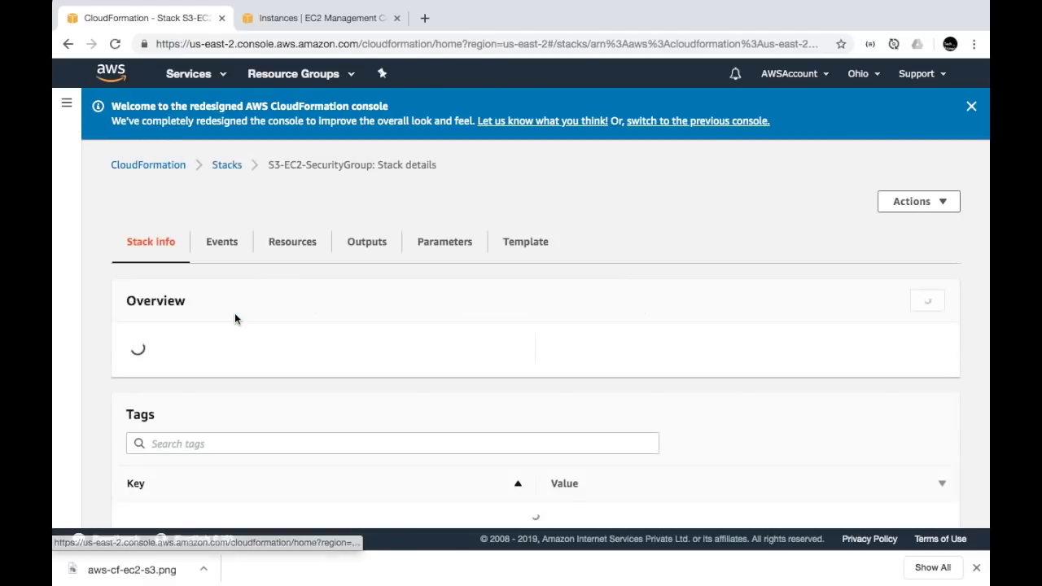
scroll(303, 322, "down", 5)
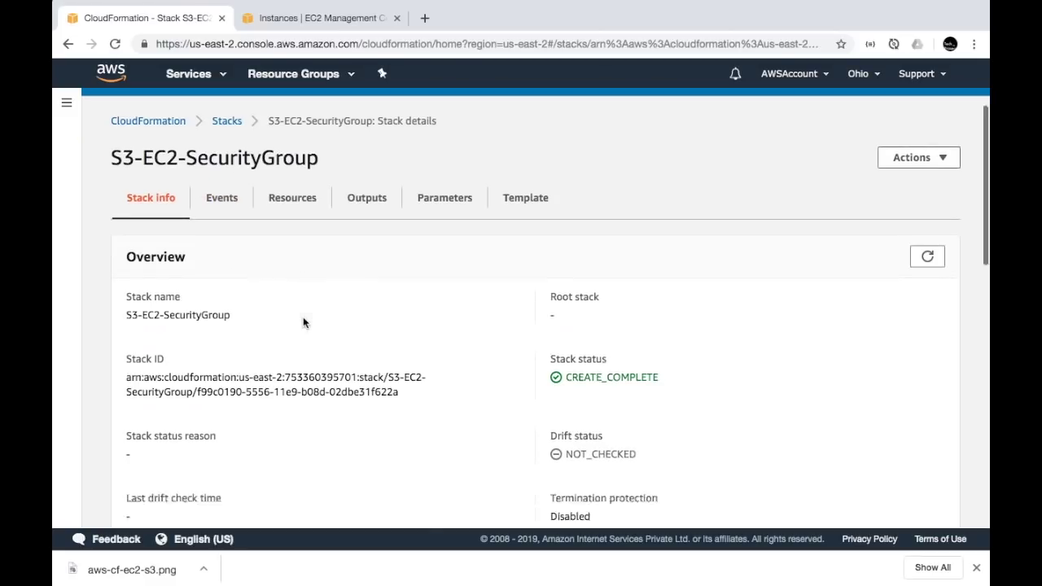
scroll(303, 323, "down", 5)
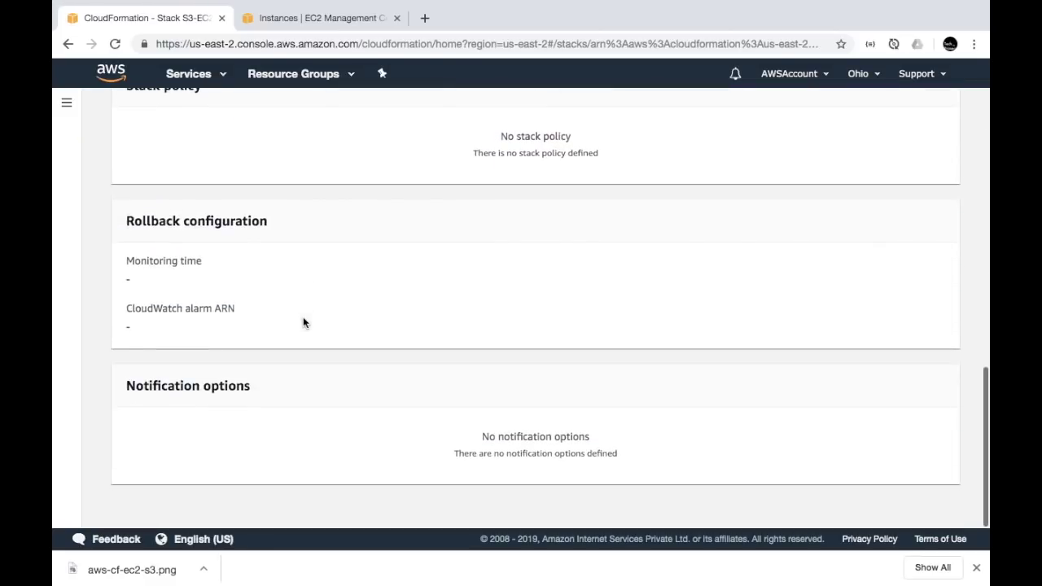
scroll(302, 322, "up", 10)
- View the stack's events and resources in the redesigned console, then return to the events and read through them
left_click(225, 247)
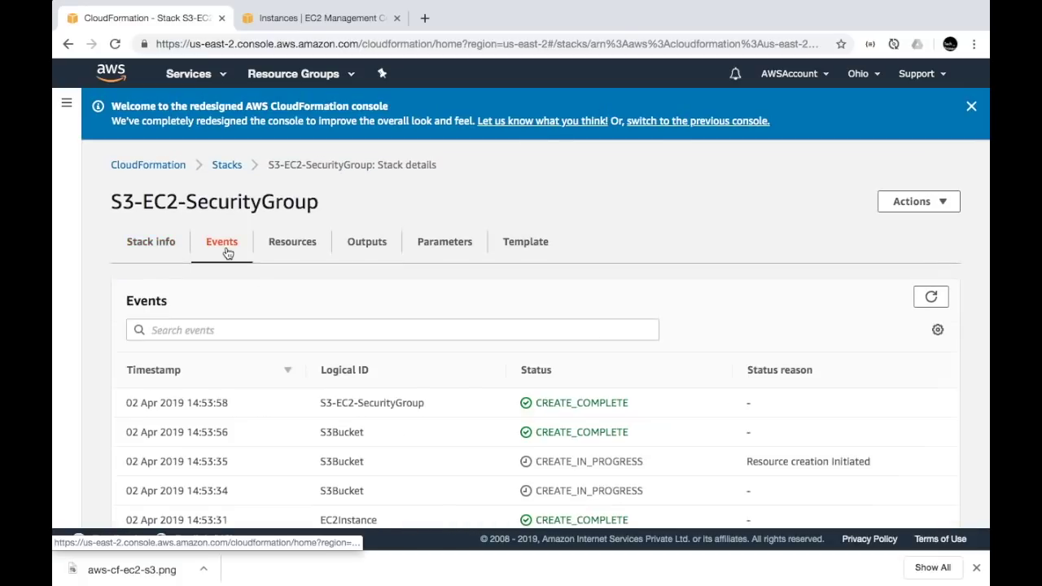
left_click(289, 248)
left_click(221, 242)
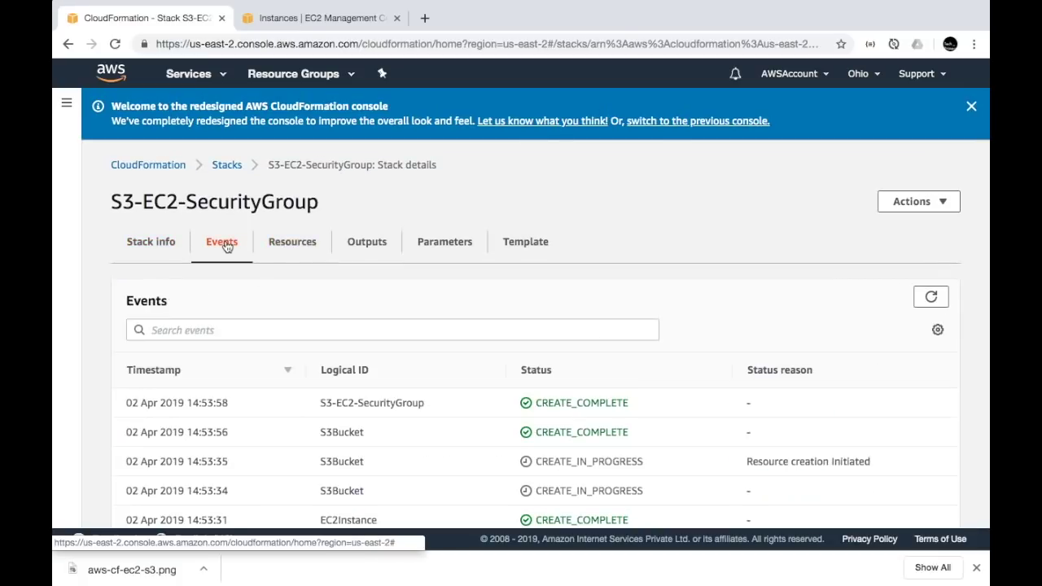
scroll(512, 333, "down", 3)
scroll(512, 333, "down", 1)
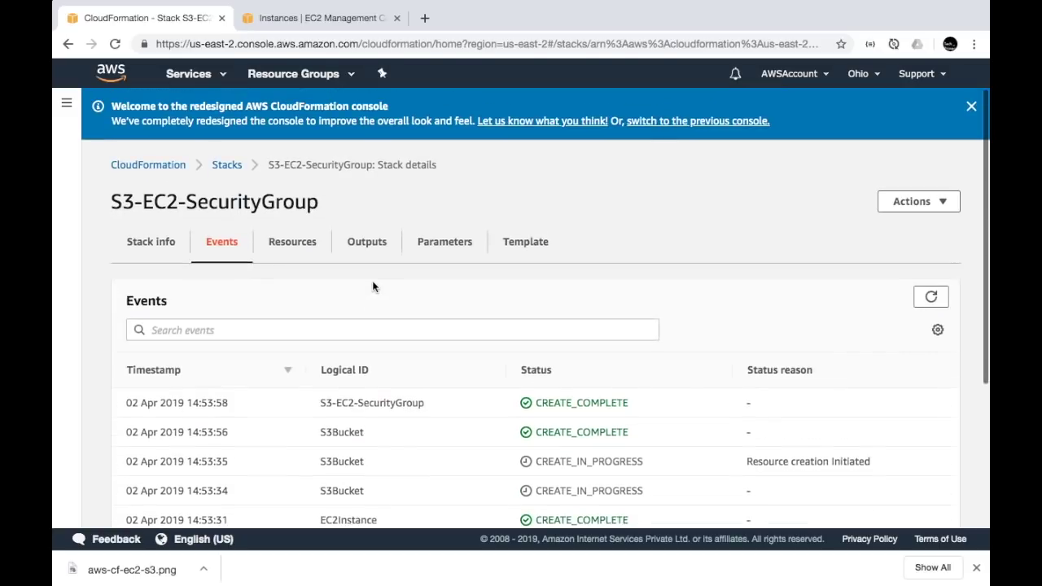
- Look through the stack's remaining events, then open its EC2 instance from the resources and return to the stack
scroll(402, 282, "down", 2)
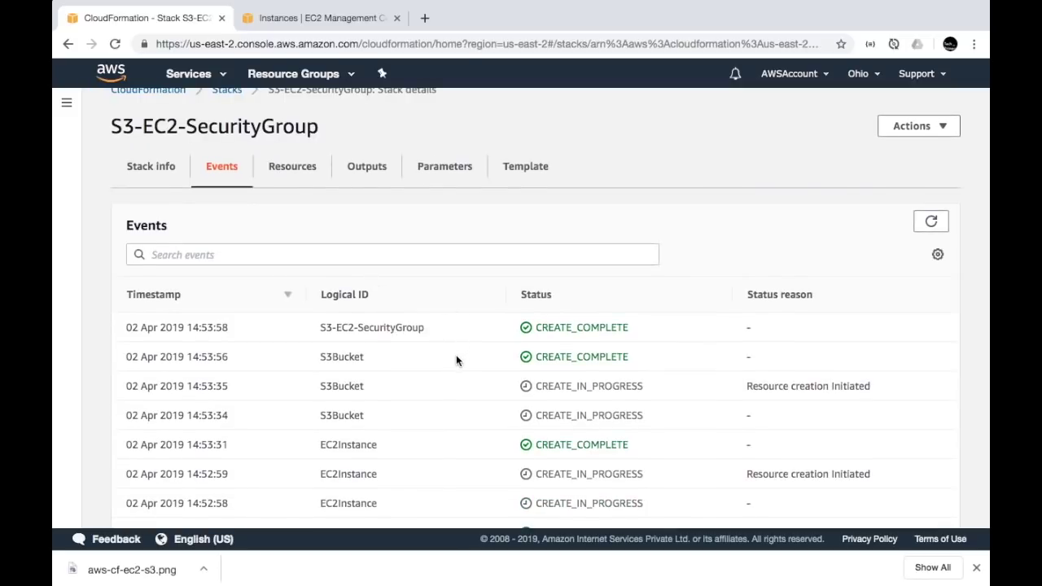
scroll(456, 354, "down", 1)
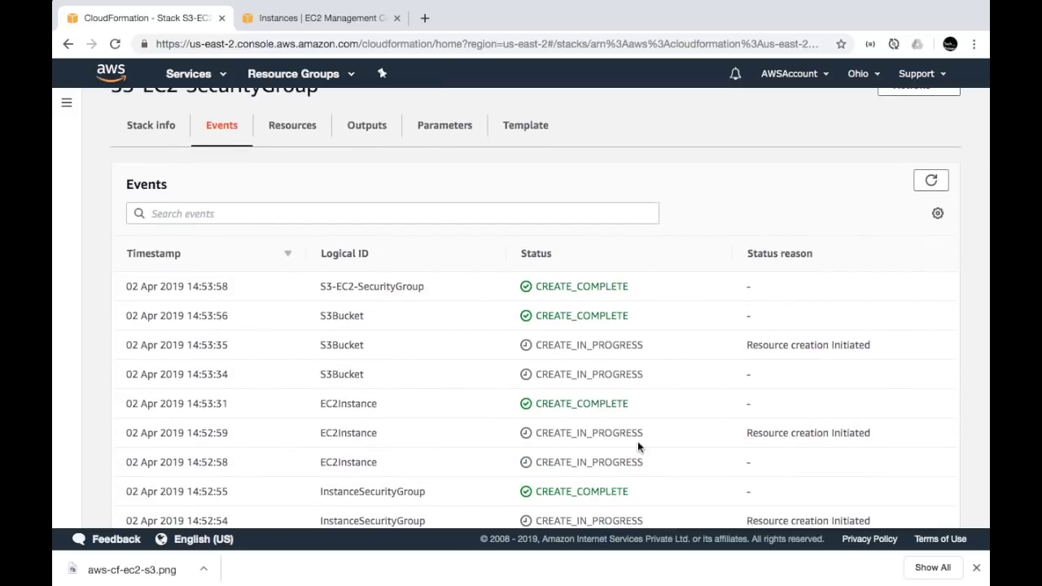
left_click(291, 126)
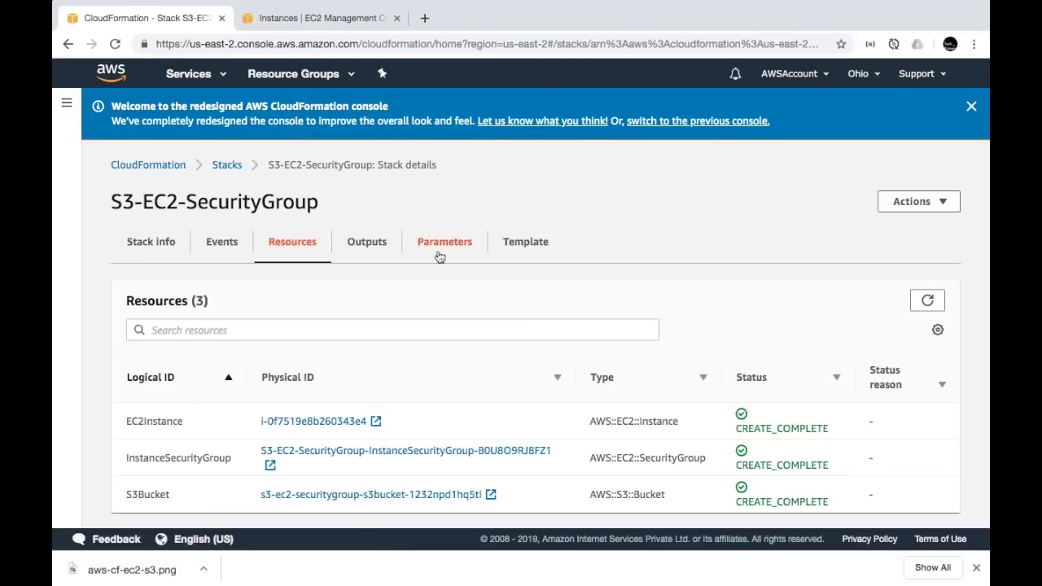
scroll(438, 256, "down", 1)
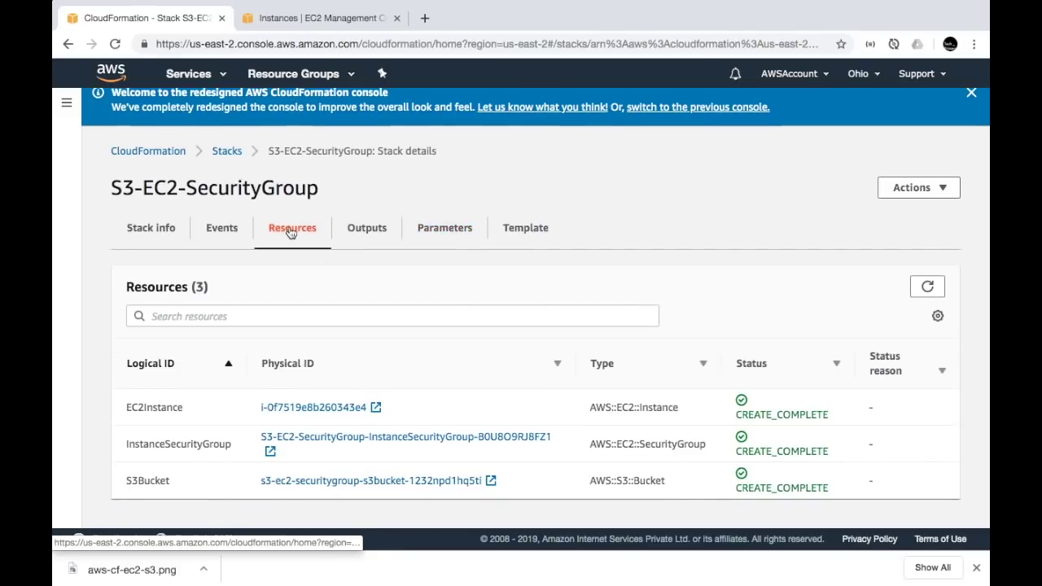
left_click(360, 407)
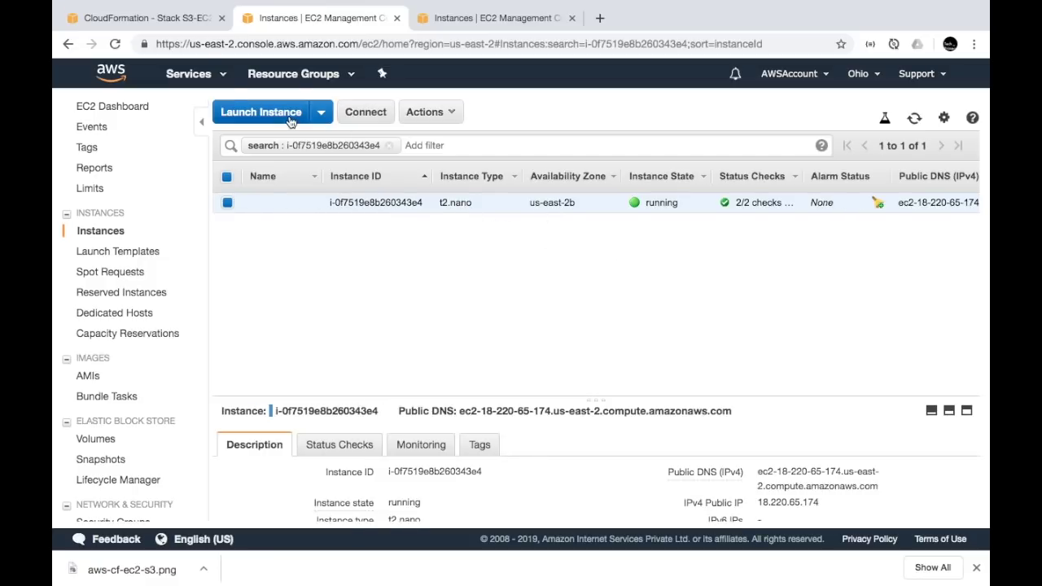
left_click(158, 17)
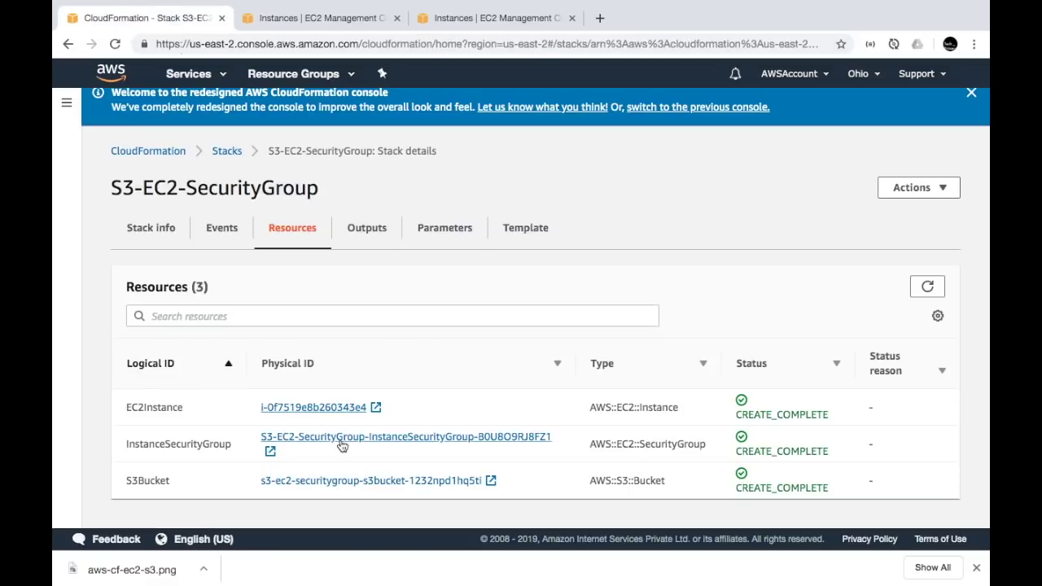
- Open the stack's S3 bucket and its security group from the resources, and dismiss the browser's downloads bar
left_click(343, 480)
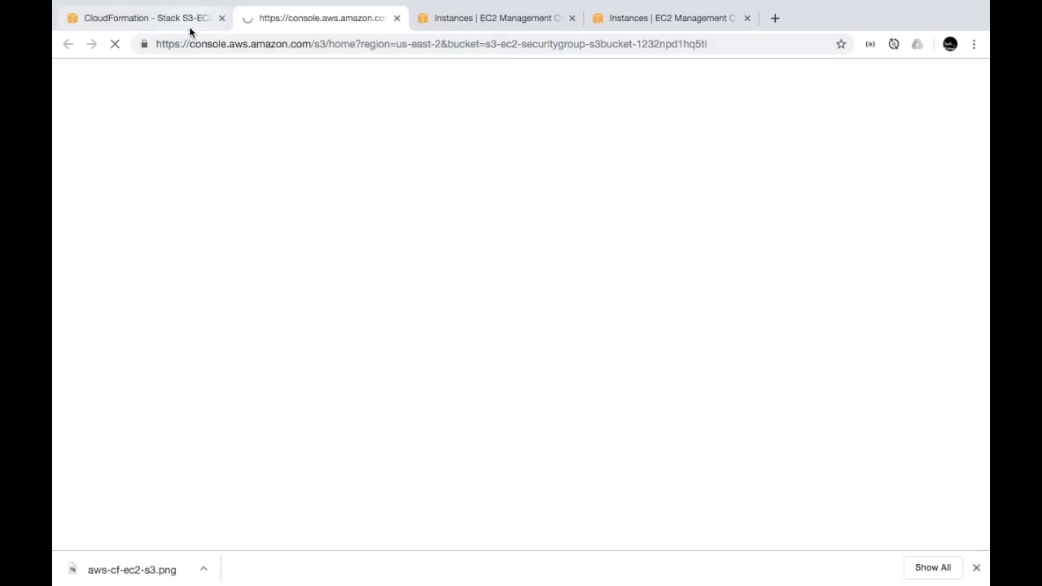
left_click(190, 28)
left_click(354, 435)
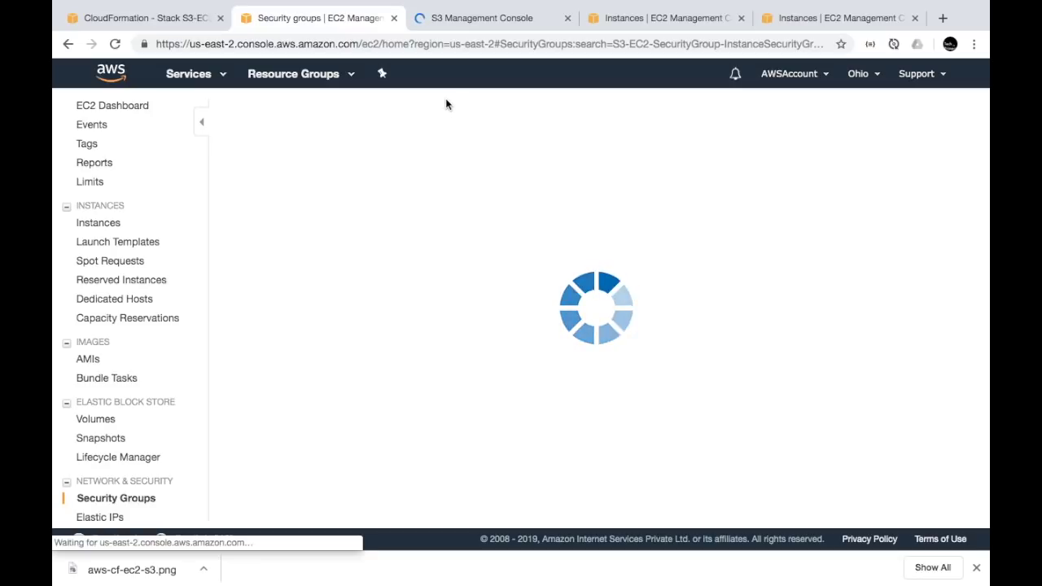
left_click(976, 567)
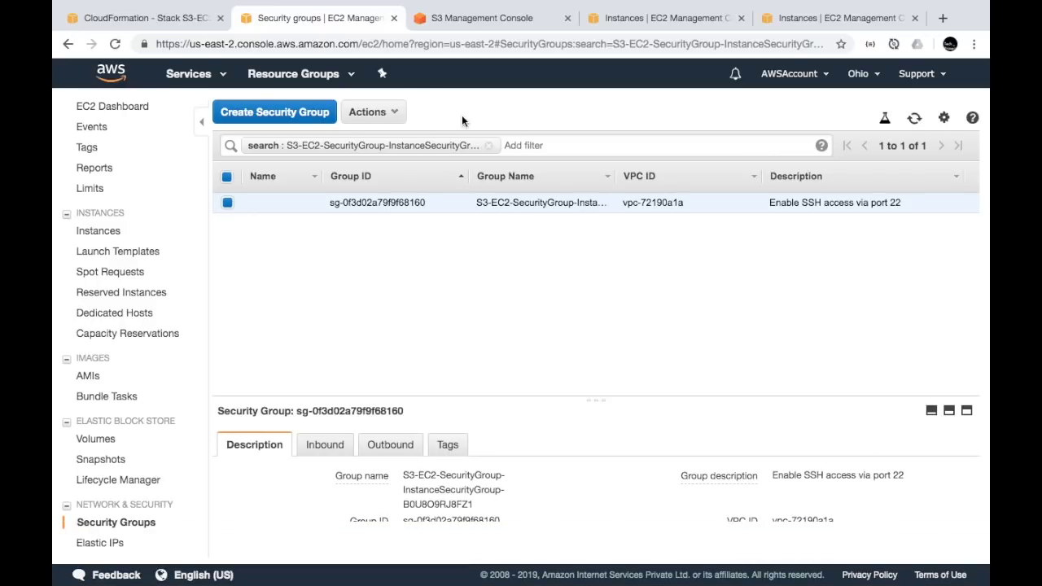
- View the stack's S3 bucket, check it in the list of all S3 buckets, and return to the stack's resources
left_click(445, 20)
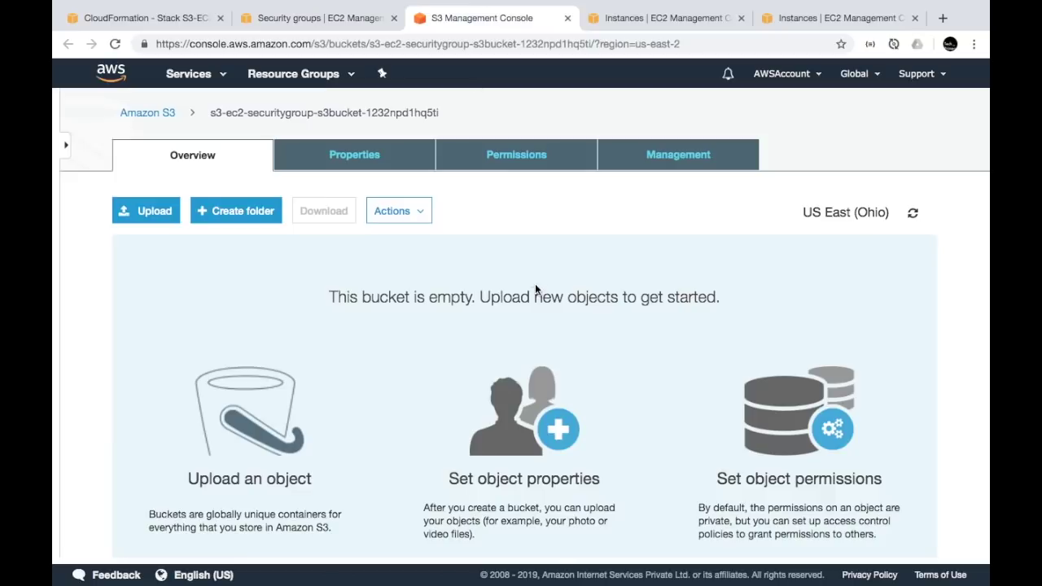
left_click(155, 114)
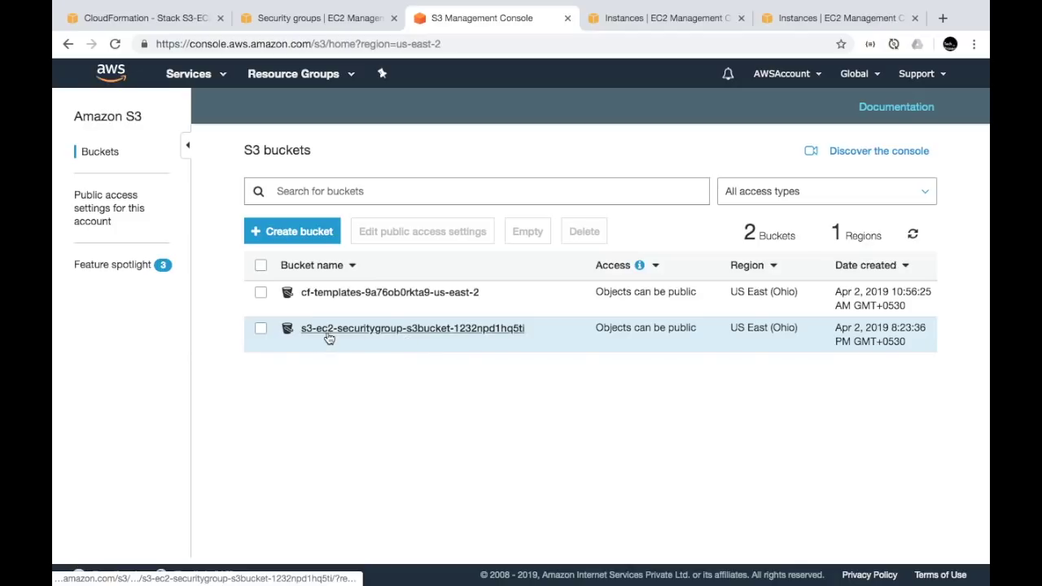
left_click(409, 330)
left_click(195, 21)
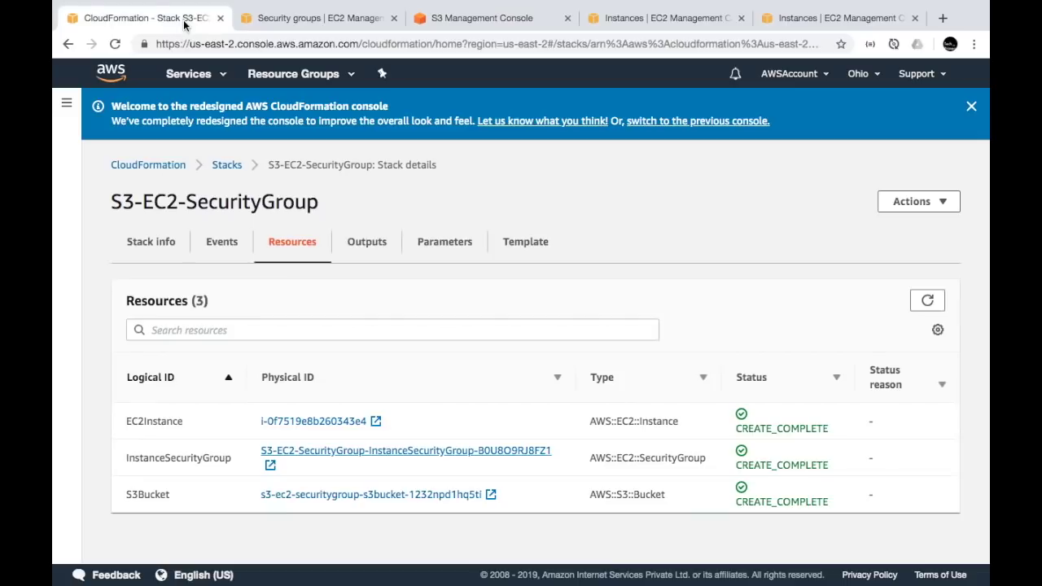
- Review the stack's outputs, highlighting the AZ, InstanceId and PublicIP values, and then view its parameters and template
left_click(377, 250)
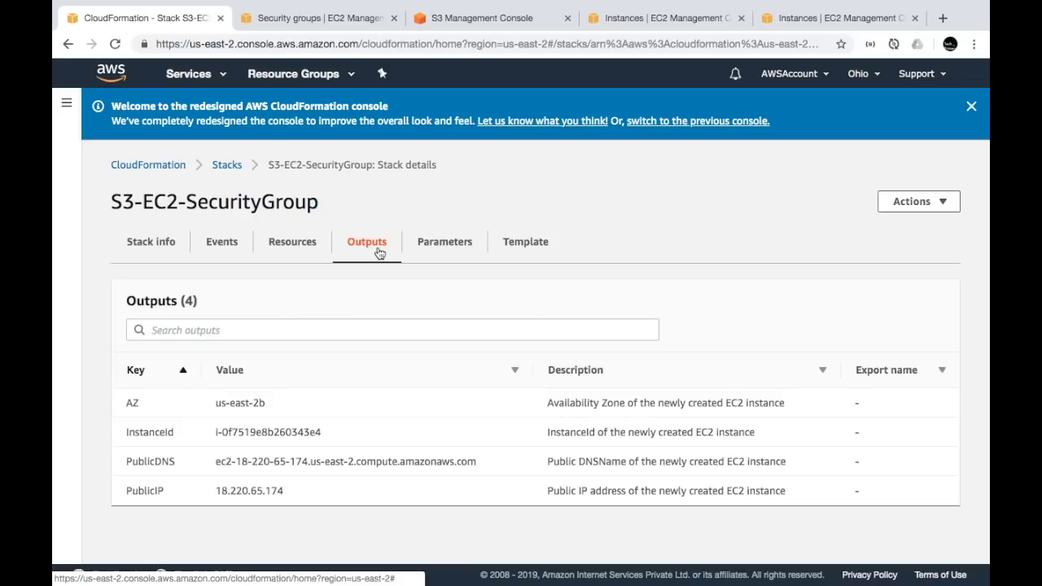
double_click(131, 402)
triple_click(234, 404)
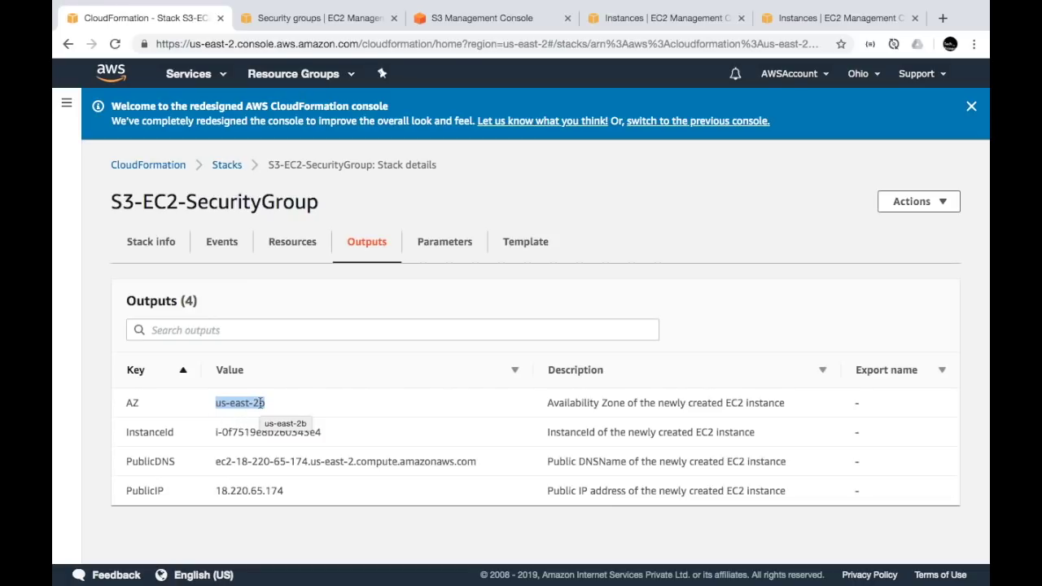
triple_click(219, 433)
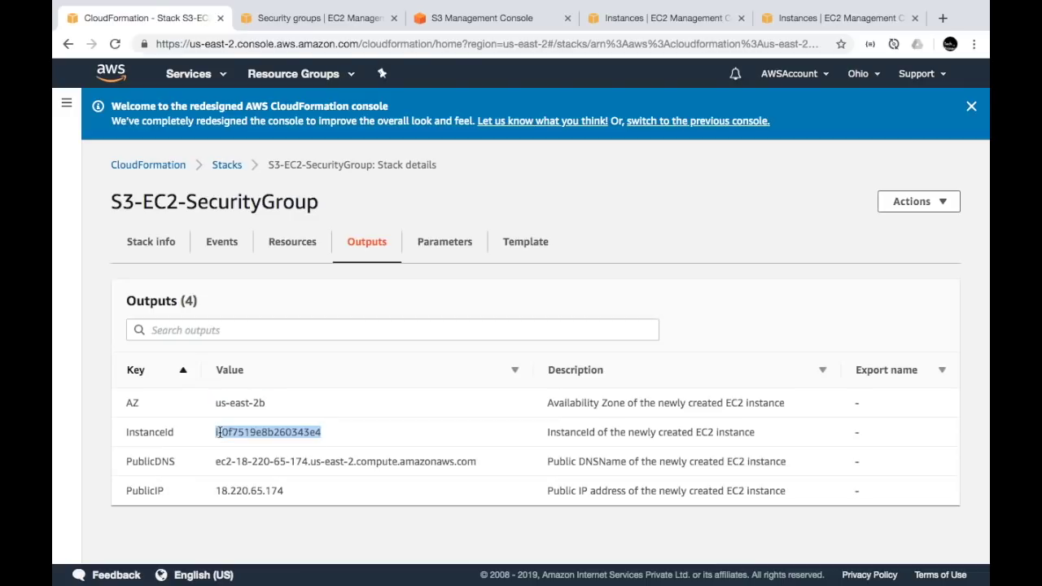
triple_click(234, 492)
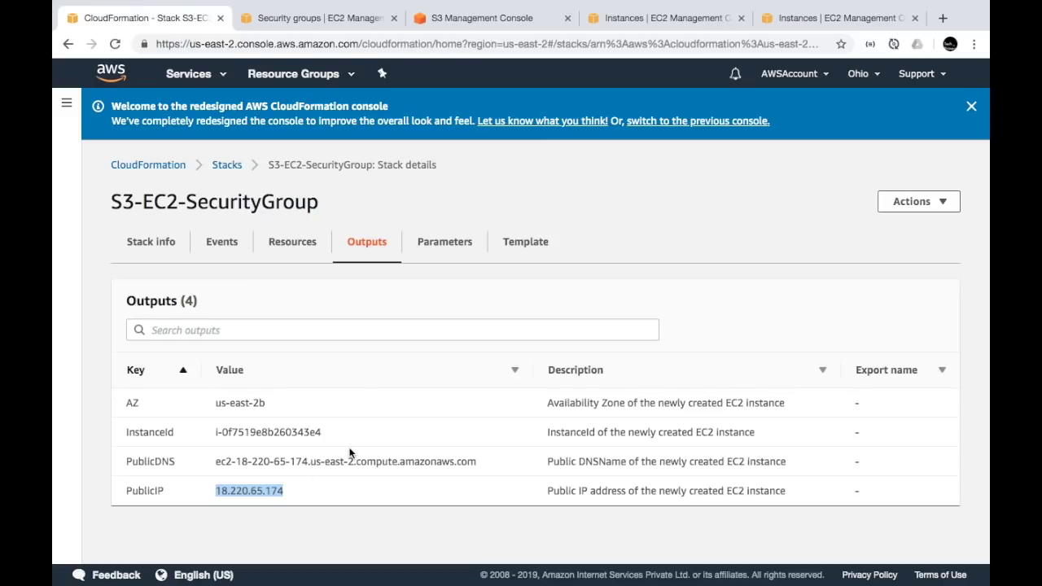
left_click(468, 252)
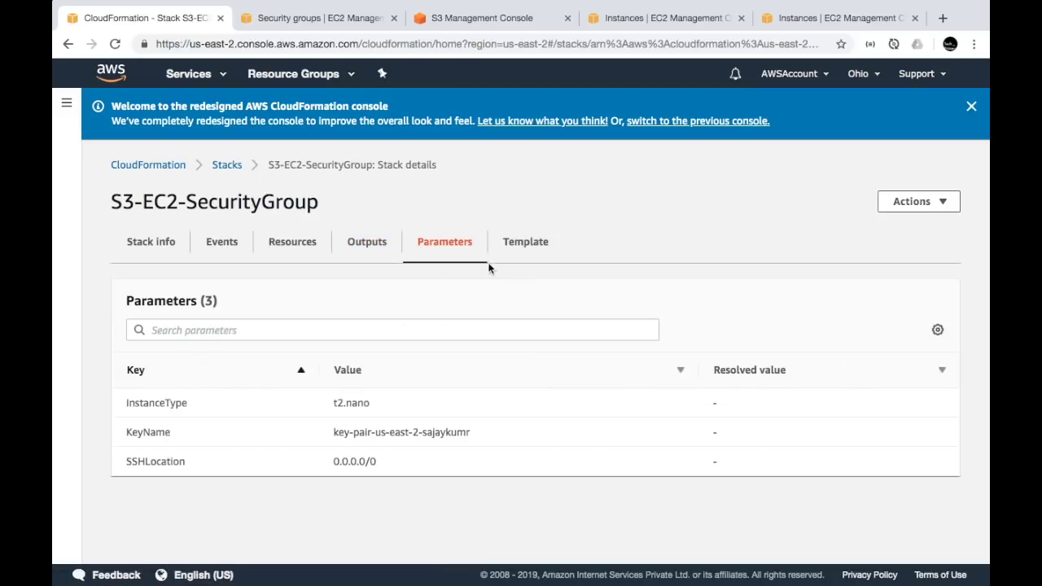
left_click(506, 256)
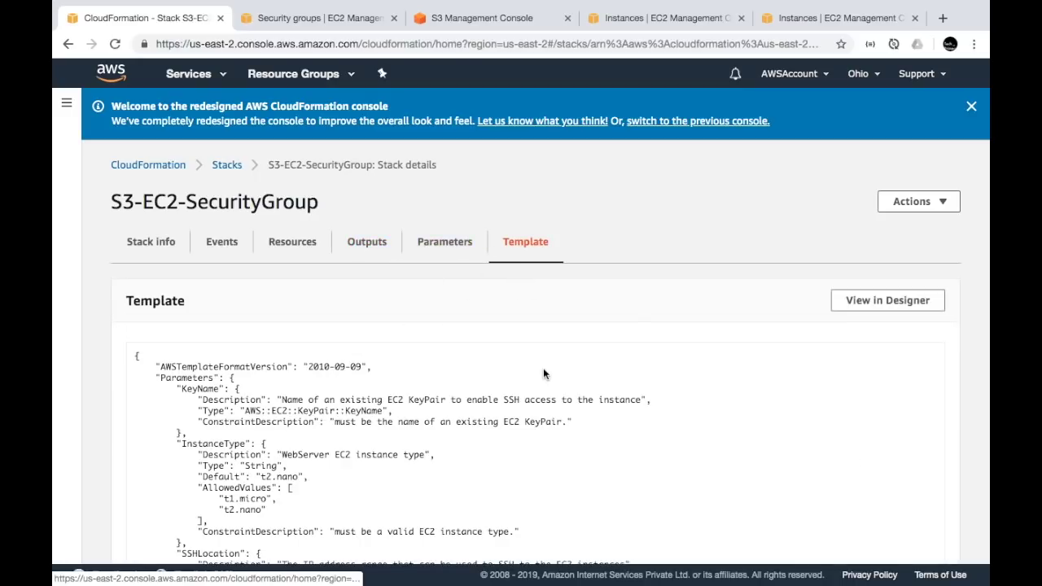
- Start updating the S3-EC2-SecurityGroup stack with the current template and set its InstanceType to t1.micro
left_click(917, 203)
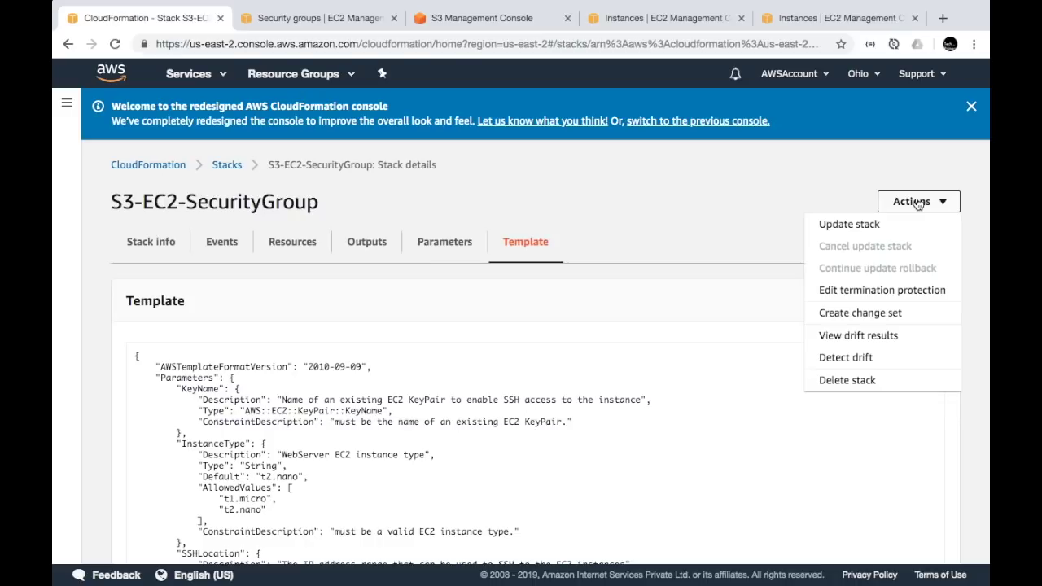
left_click(910, 224)
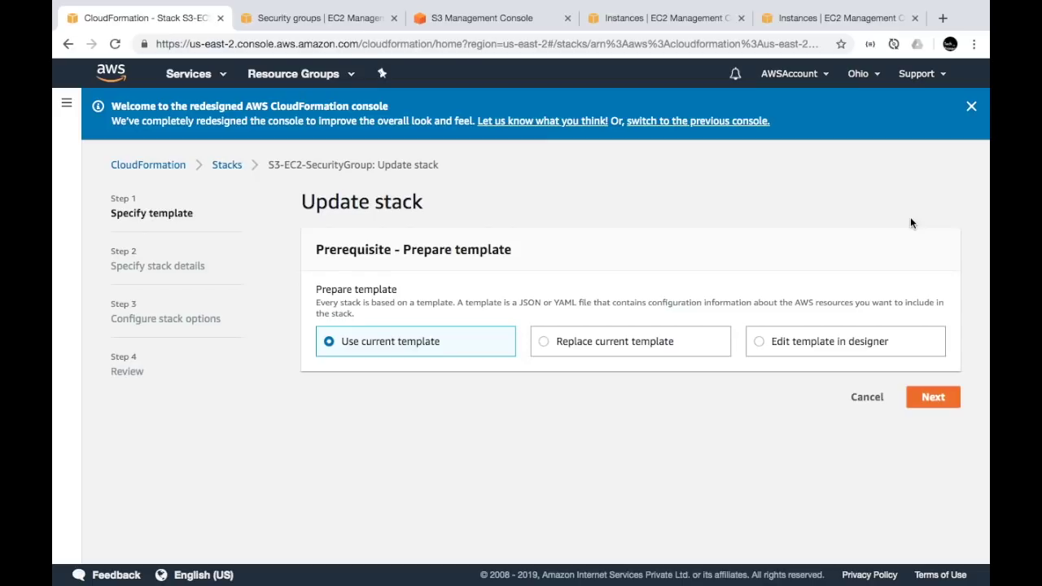
left_click(933, 396)
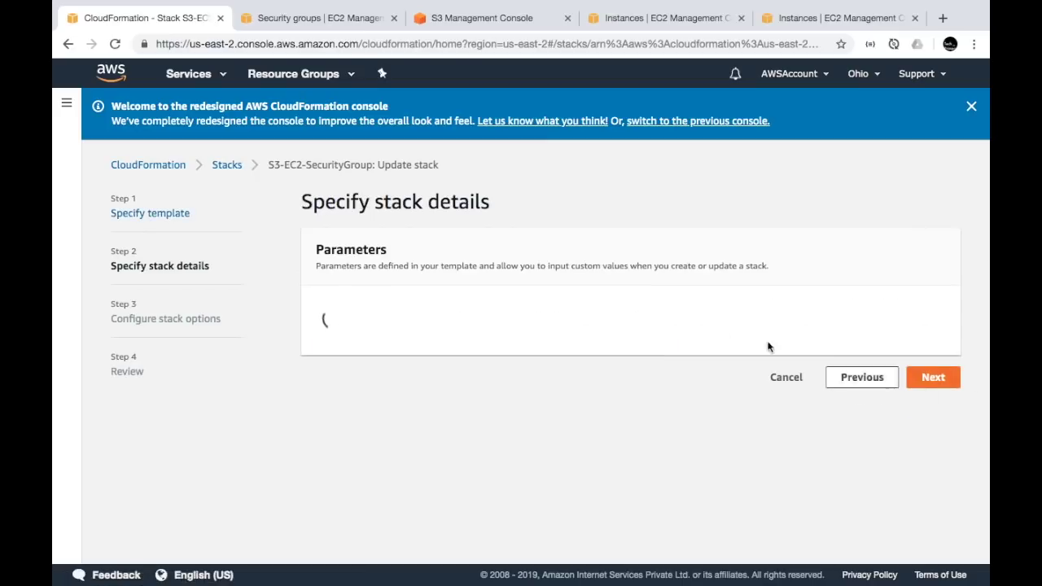
left_click(600, 337)
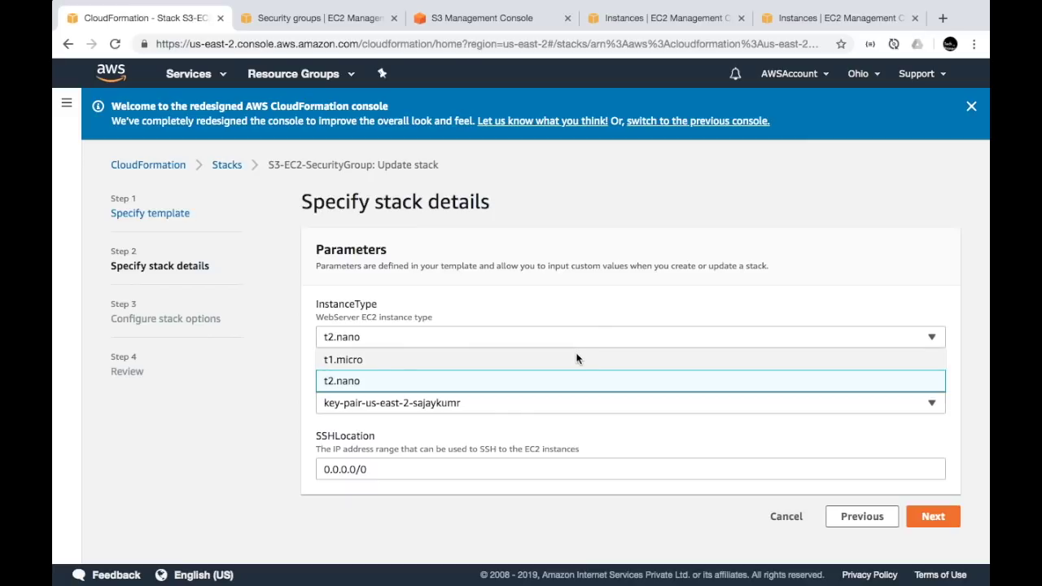
left_click(578, 359)
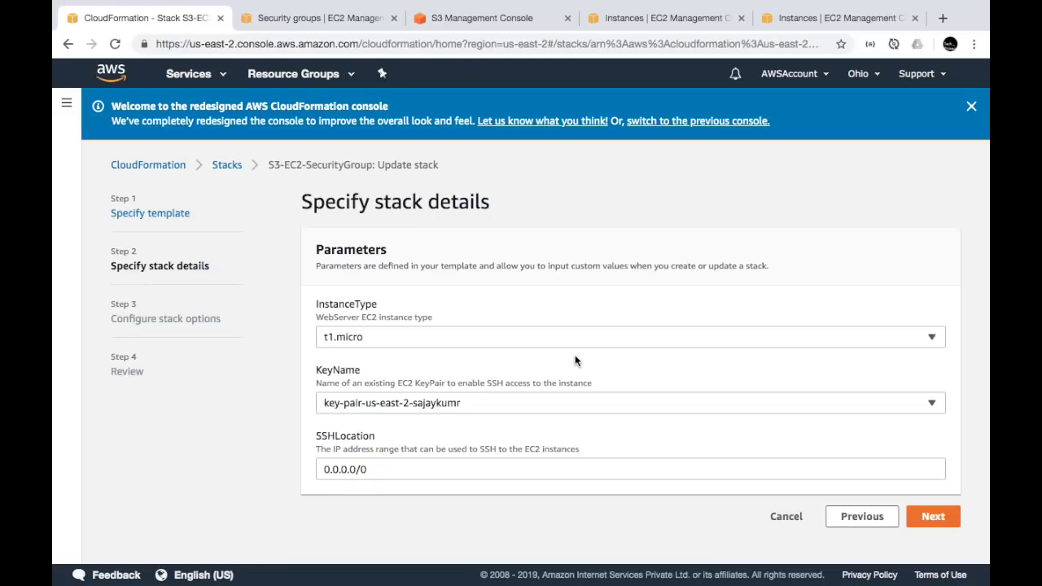
- Accept the stack details, keep the existing tag and stack options, and proceed to the update's review
left_click(924, 516)
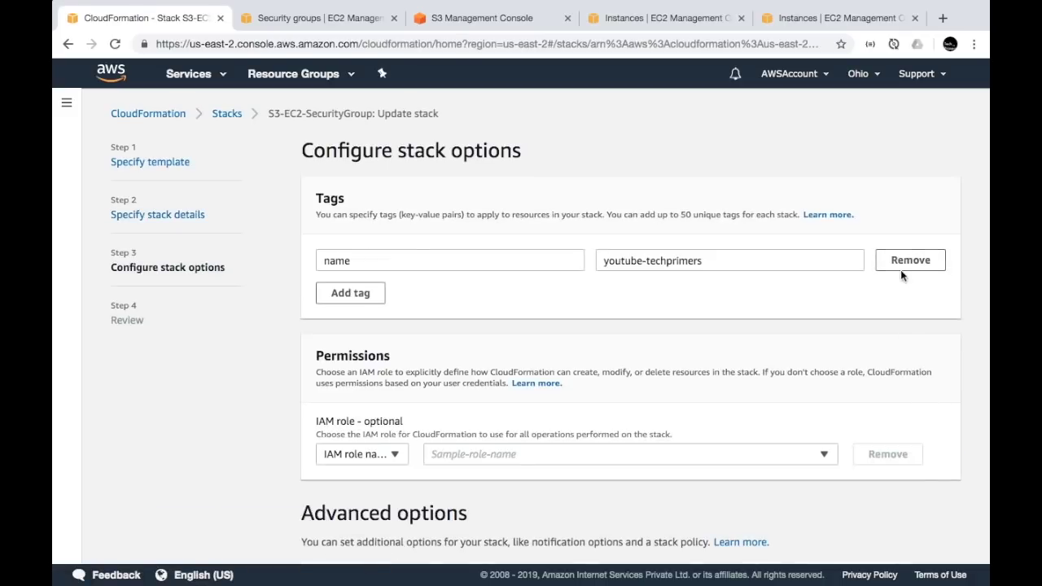
scroll(894, 404, "down", 3)
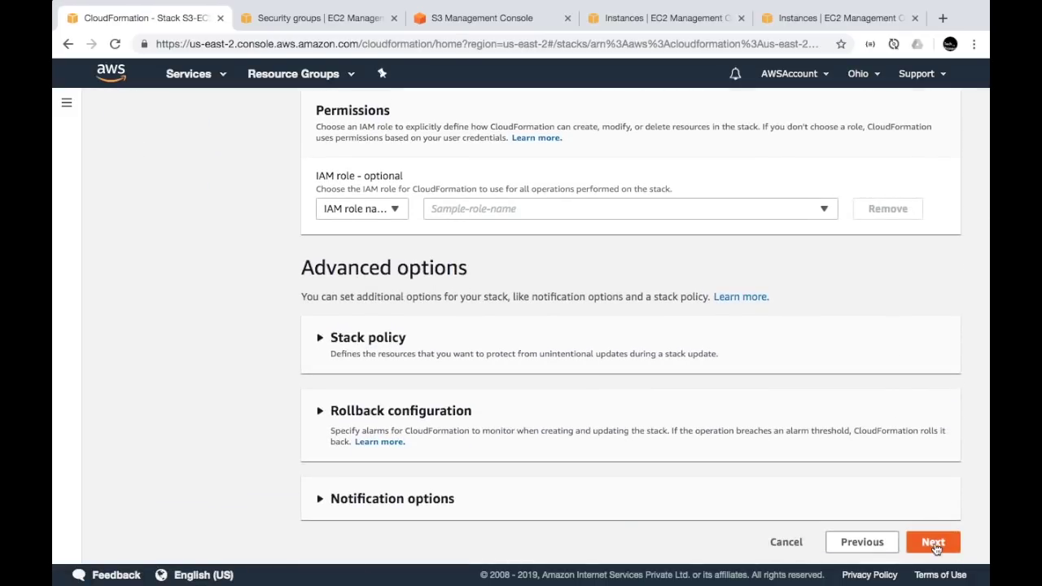
left_click(932, 548)
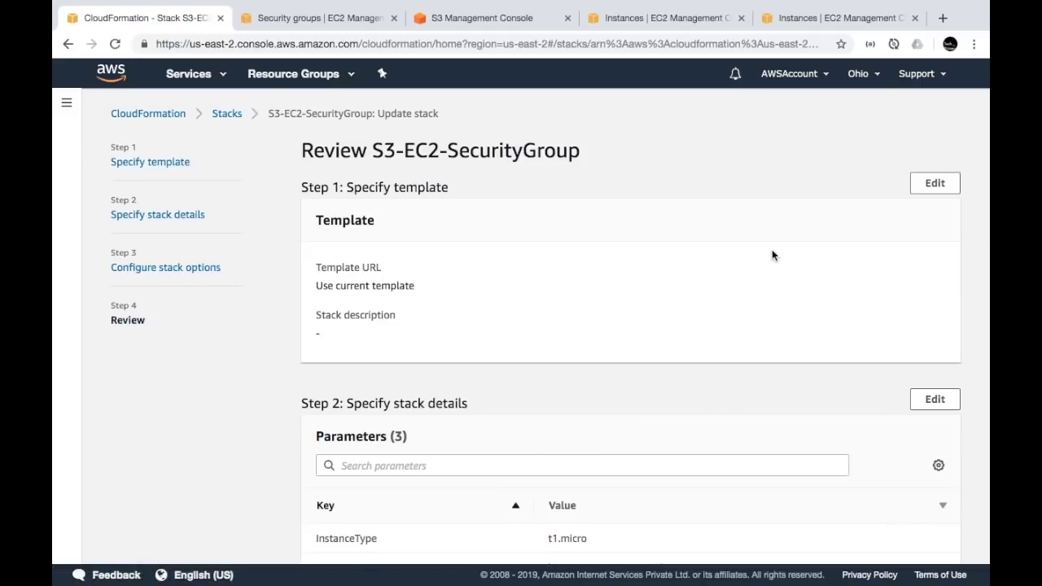
- Review the update settings and the change set preview, submit the stack update, and refresh the stack's events
scroll(772, 255, "down", 5)
scroll(772, 254, "up", 5)
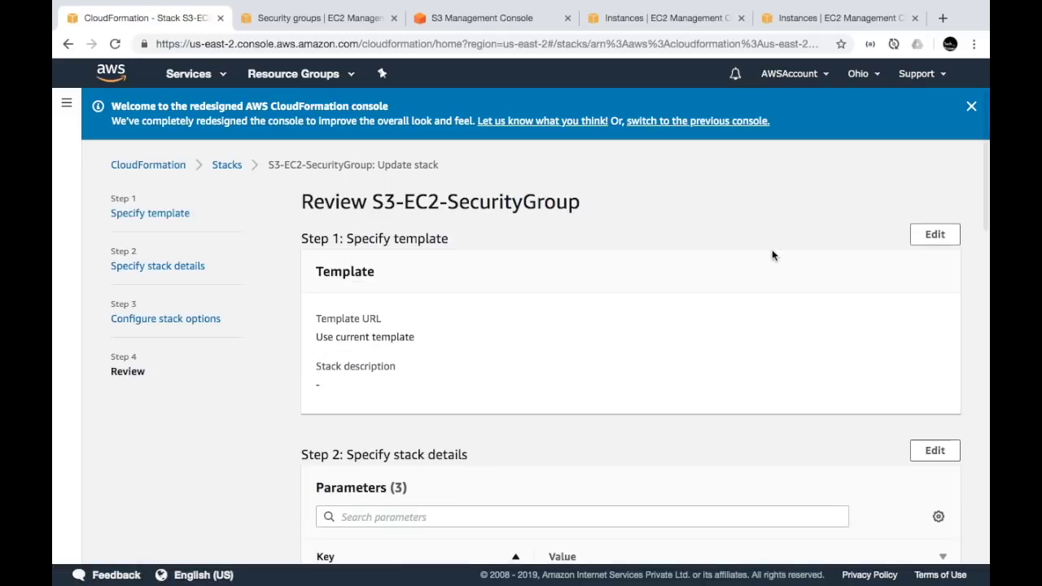
scroll(771, 255, "down", 15)
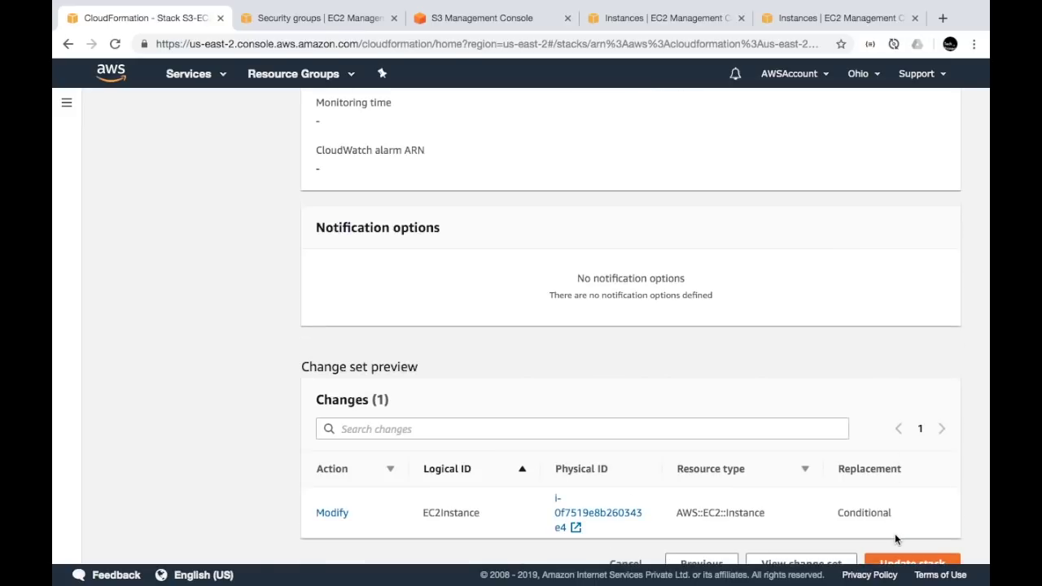
scroll(895, 533, "down", 1)
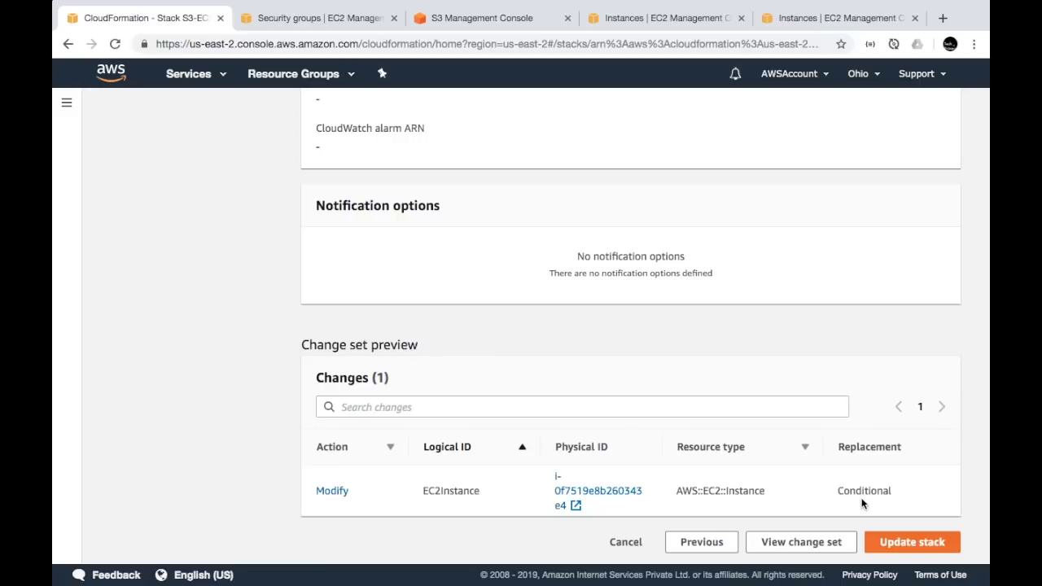
left_click(914, 549)
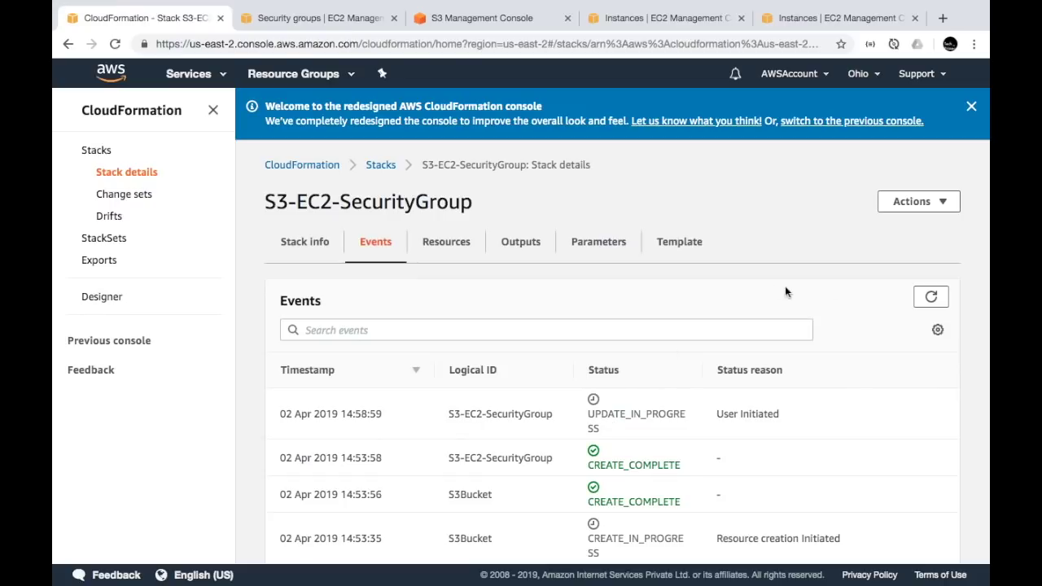
left_click(931, 297)
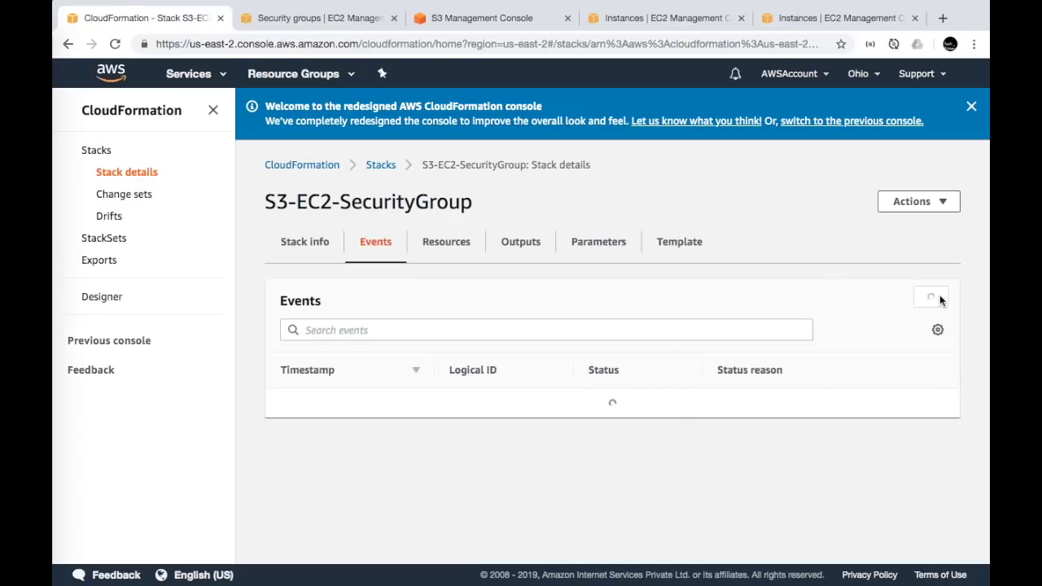
- Check the EC2 instance's SSH session in Terminal, then return to the browser and refresh the stack's events
left_click(67, 260)
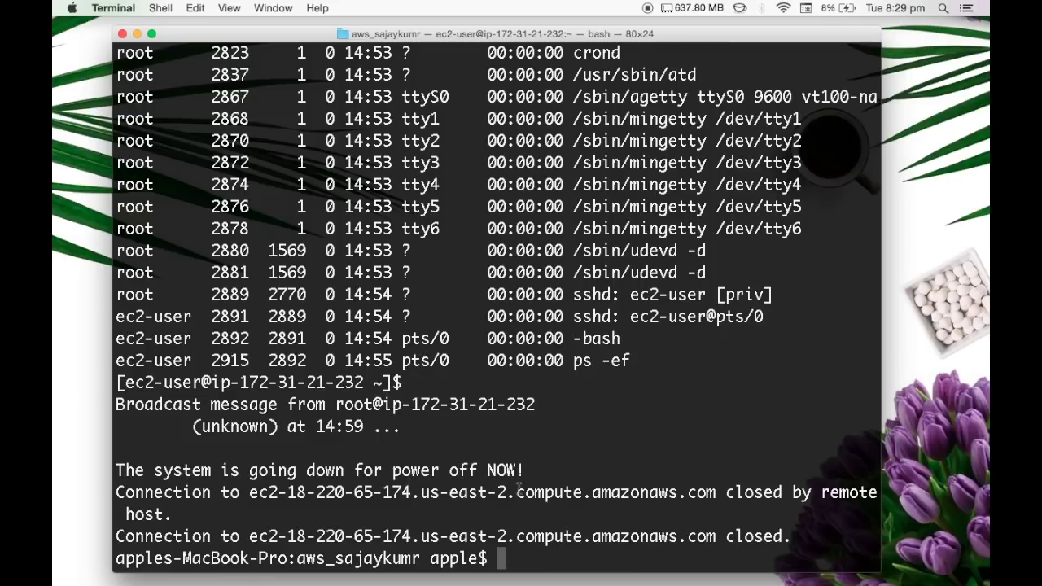
triple_click(294, 465)
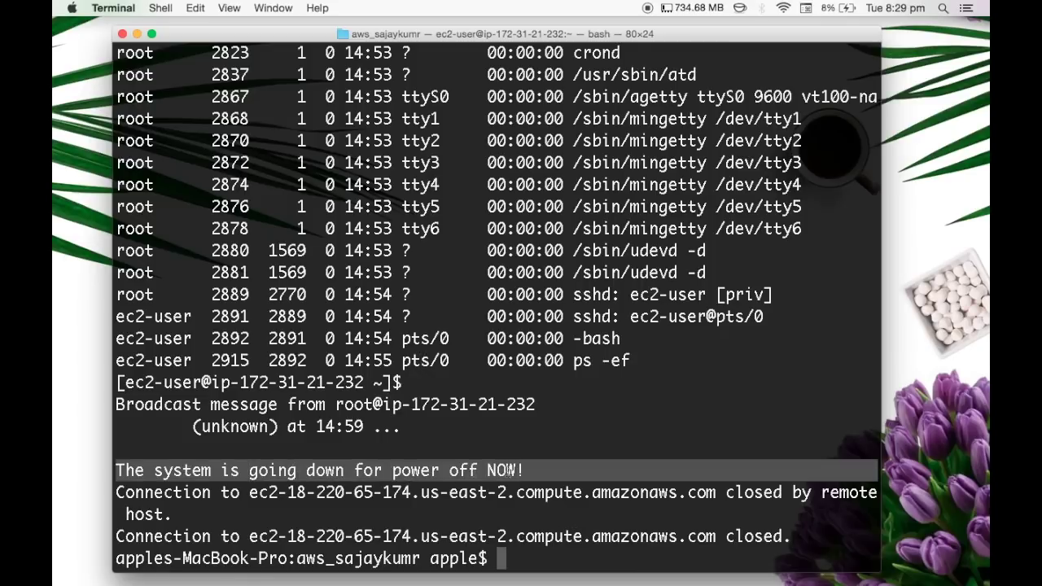
scroll(513, 471, "up", 4)
scroll(512, 471, "down", 4)
key("super+Tab")
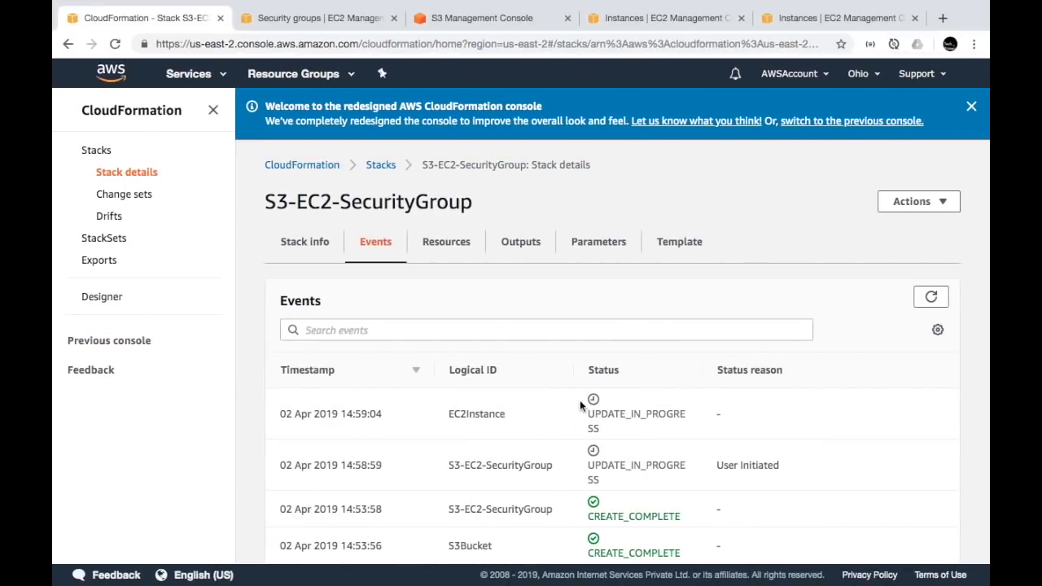
left_click(934, 298)
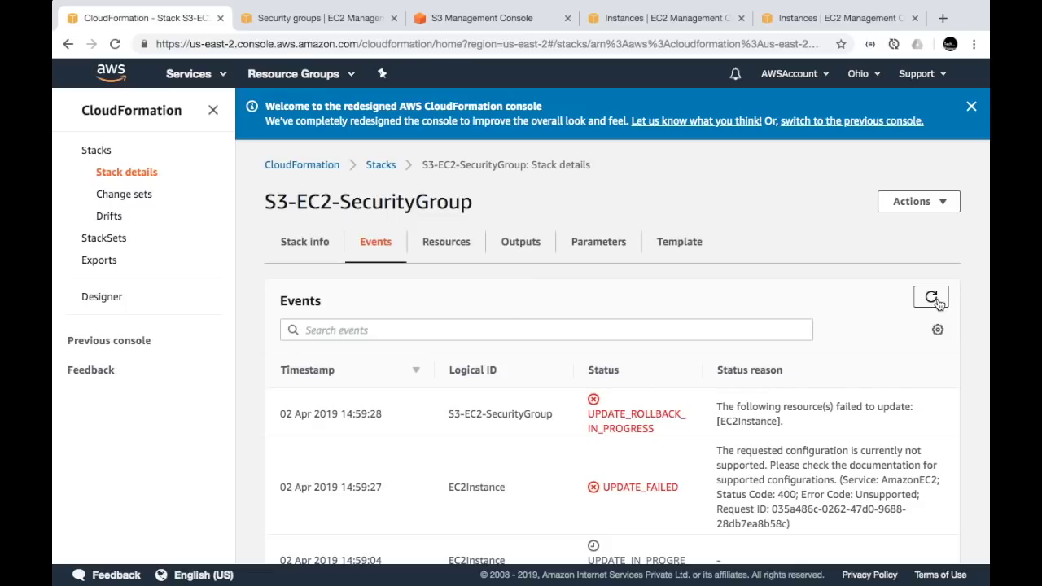
- Examine the statuses of the latest S3-EC2-SecurityGroup and EC2Instance update events, and refresh the event list
scroll(939, 303, "down", 3)
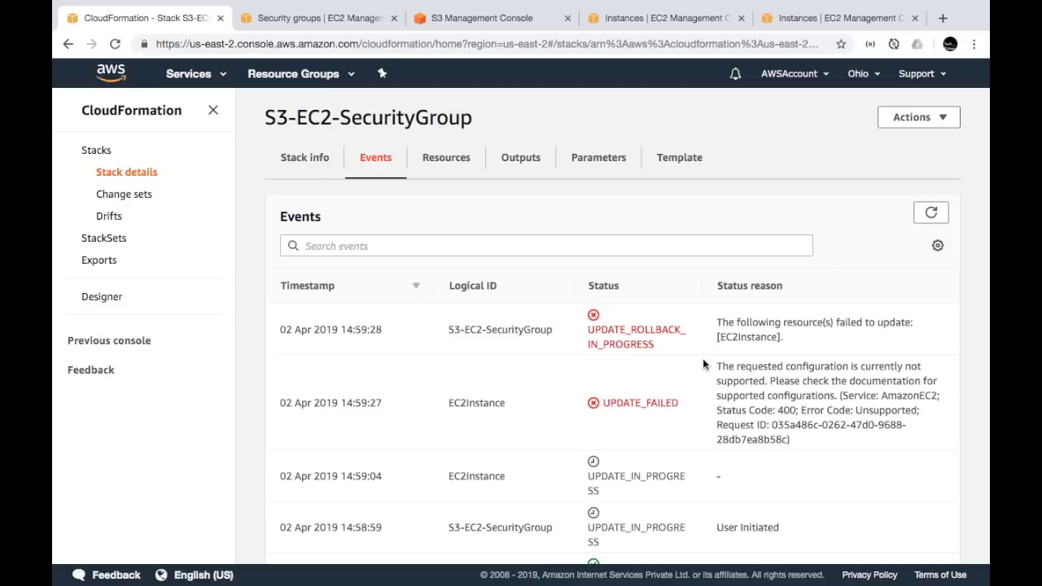
left_click(789, 77)
left_click(644, 126)
double_click(614, 402)
double_click(602, 327)
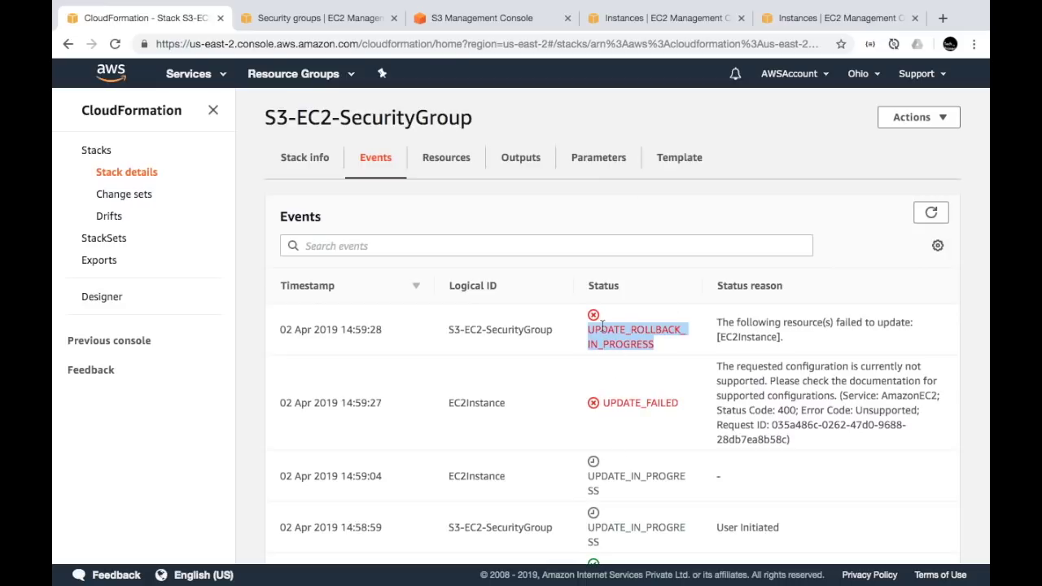
left_click(932, 212)
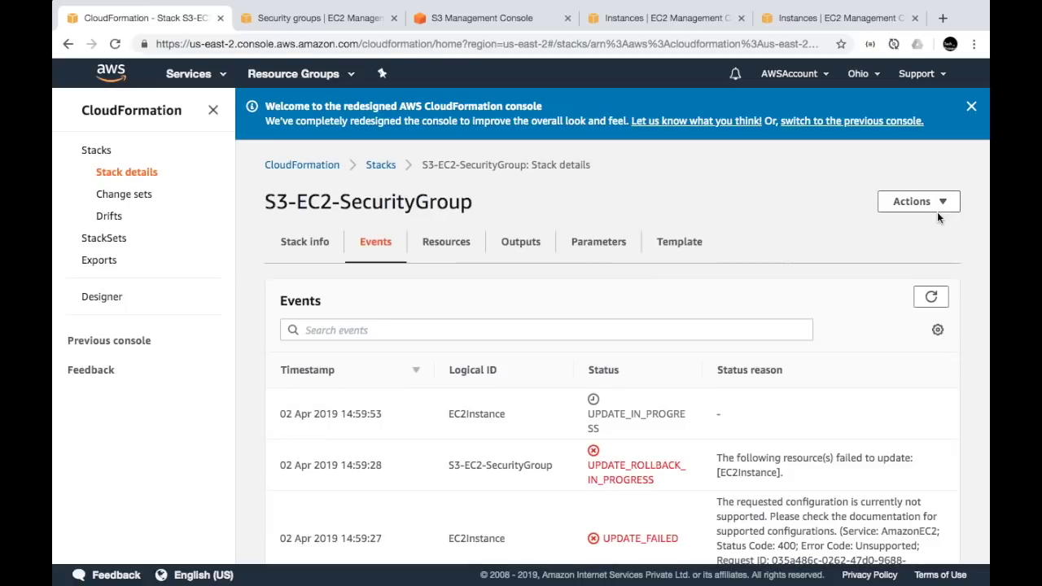
- Read the full status reason of the EC2Instance update event from 14:59:27 and refresh the stack's events
scroll(714, 365, "down", 3)
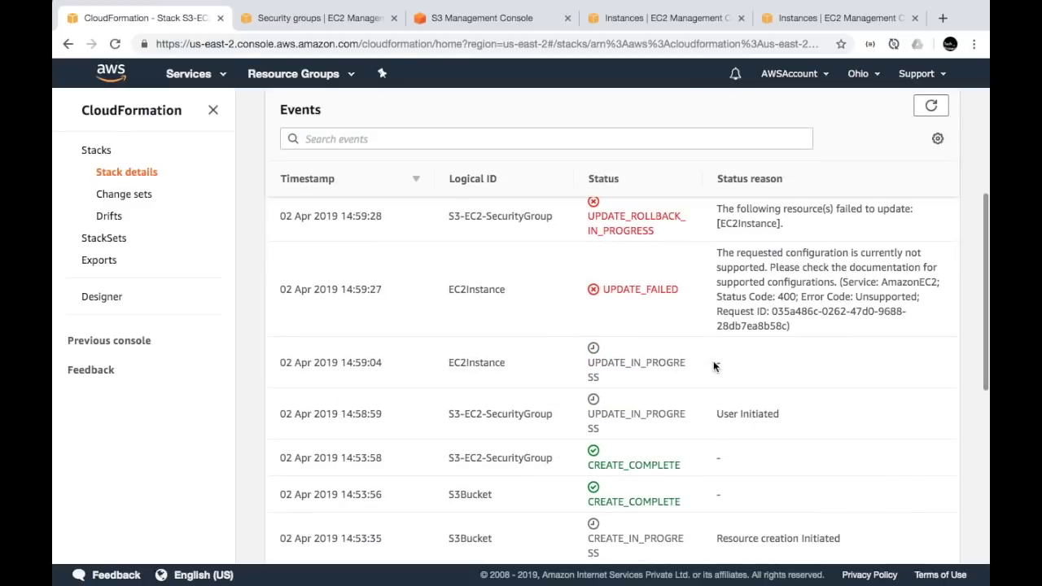
scroll(651, 441, "down", 1)
scroll(650, 440, "up", 4)
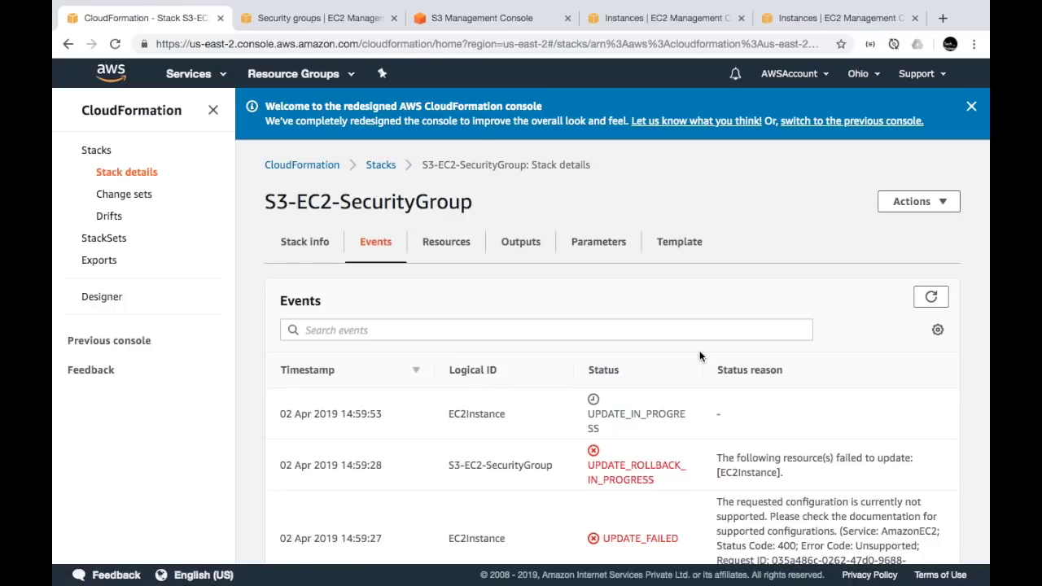
scroll(699, 356, "down", 3)
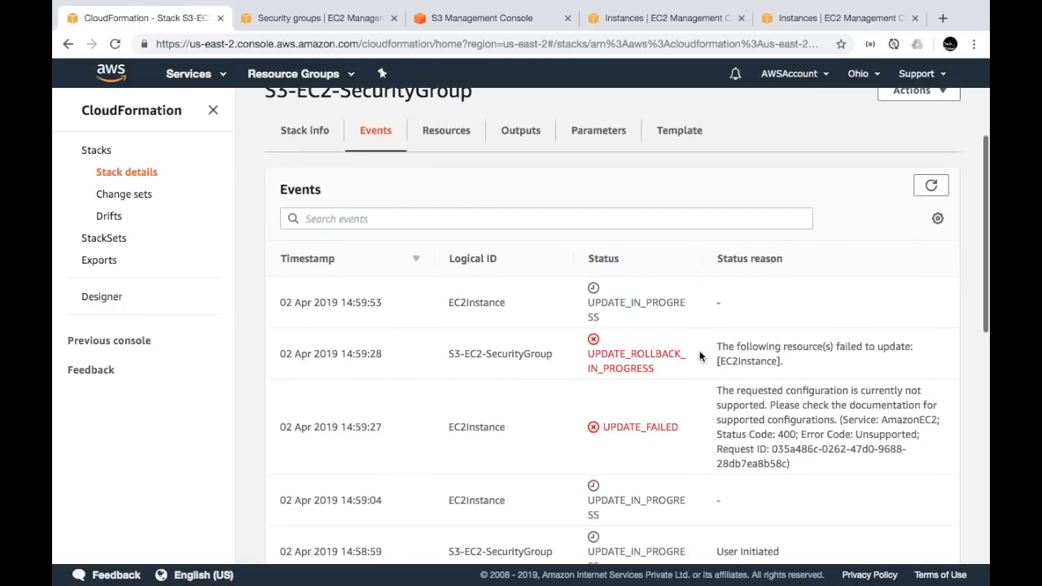
double_click(866, 433)
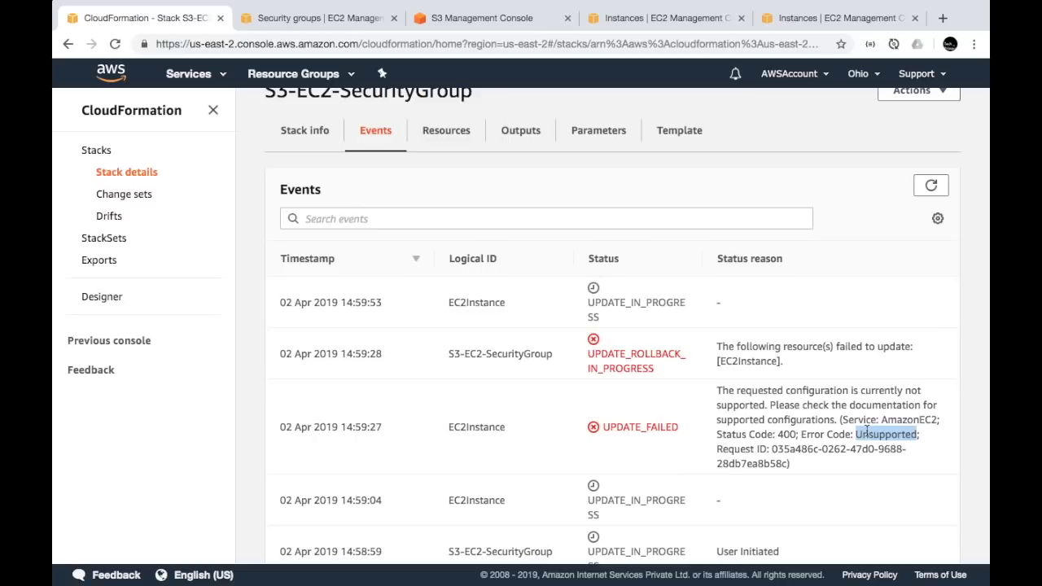
triple_click(787, 404)
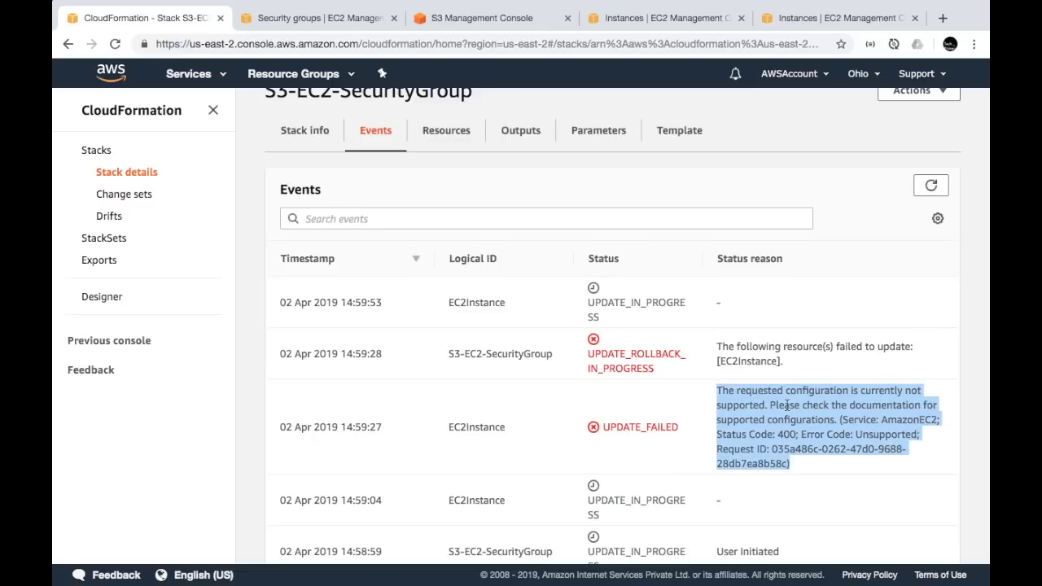
scroll(787, 404, "up", 3)
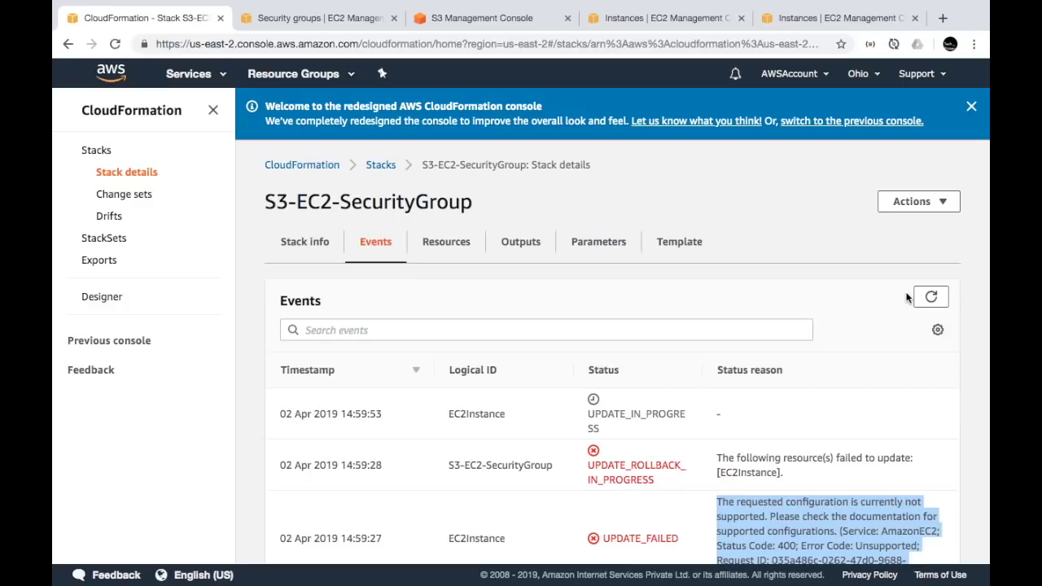
left_click(932, 296)
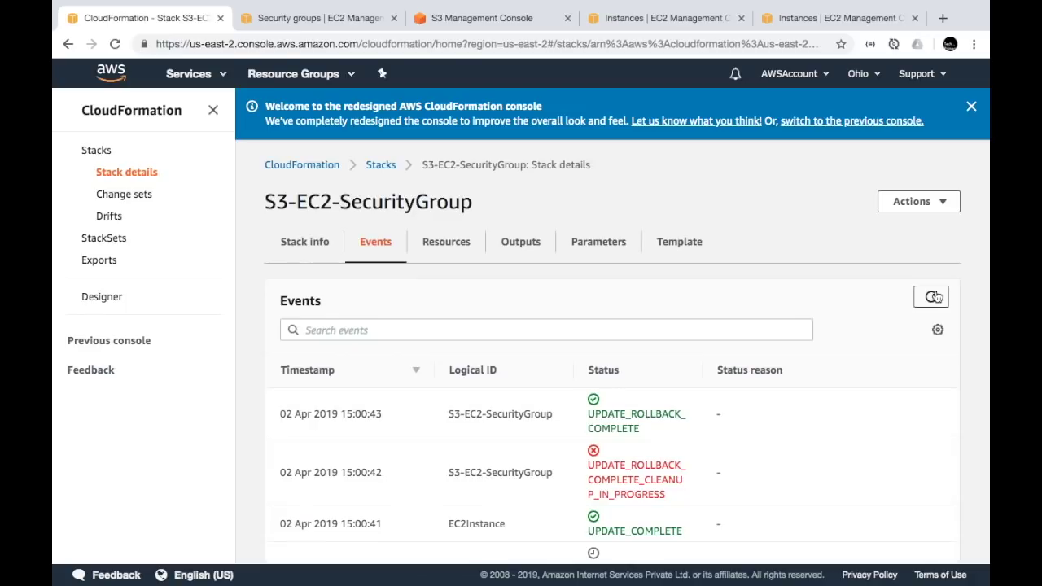
- Review the stack's outputs, checking the PublicDNS and PublicIP values of the EC2 instance
left_click(596, 244)
left_click(524, 245)
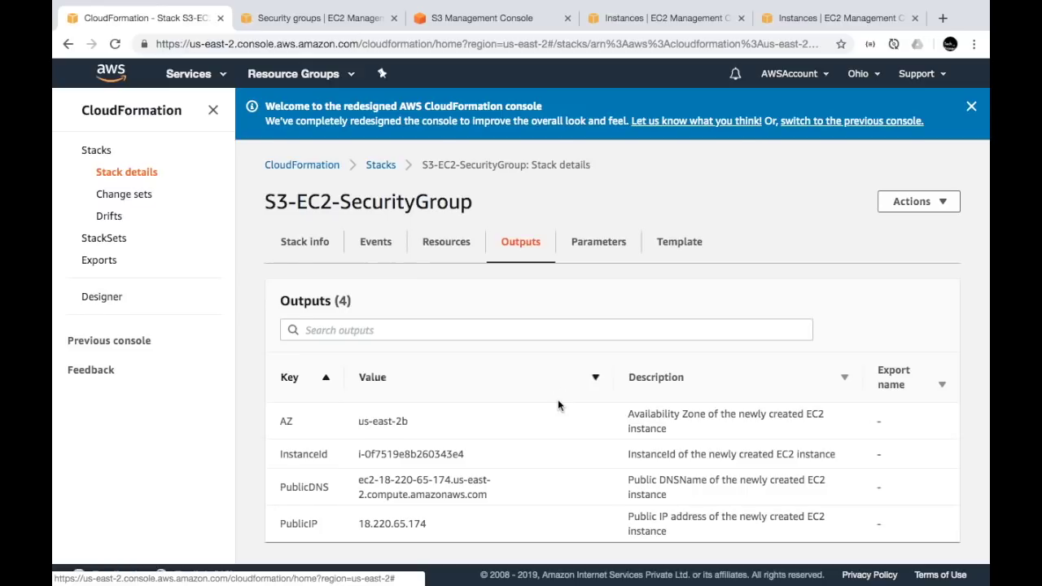
scroll(558, 397, "down", 1)
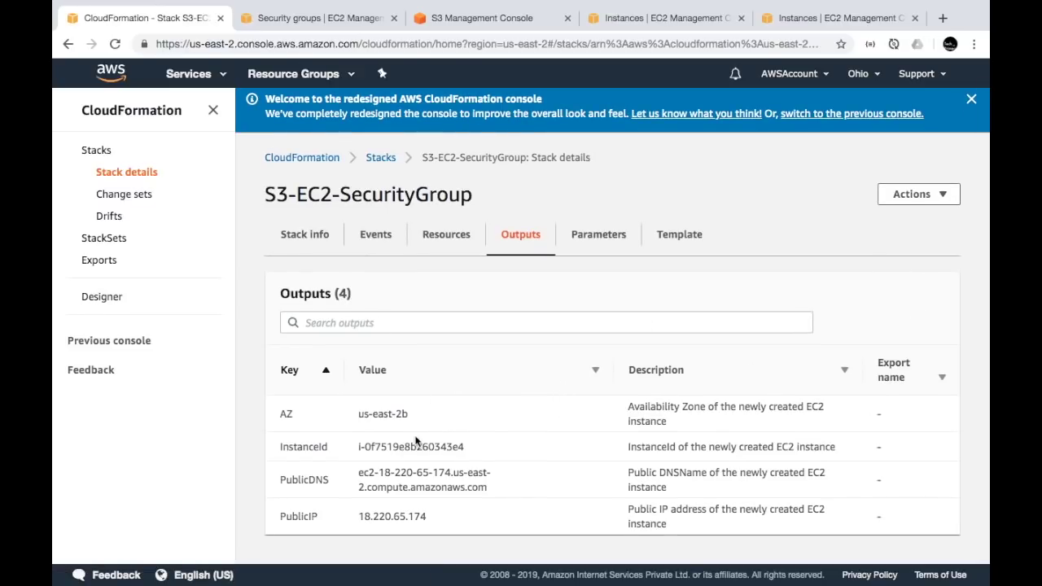
triple_click(422, 481)
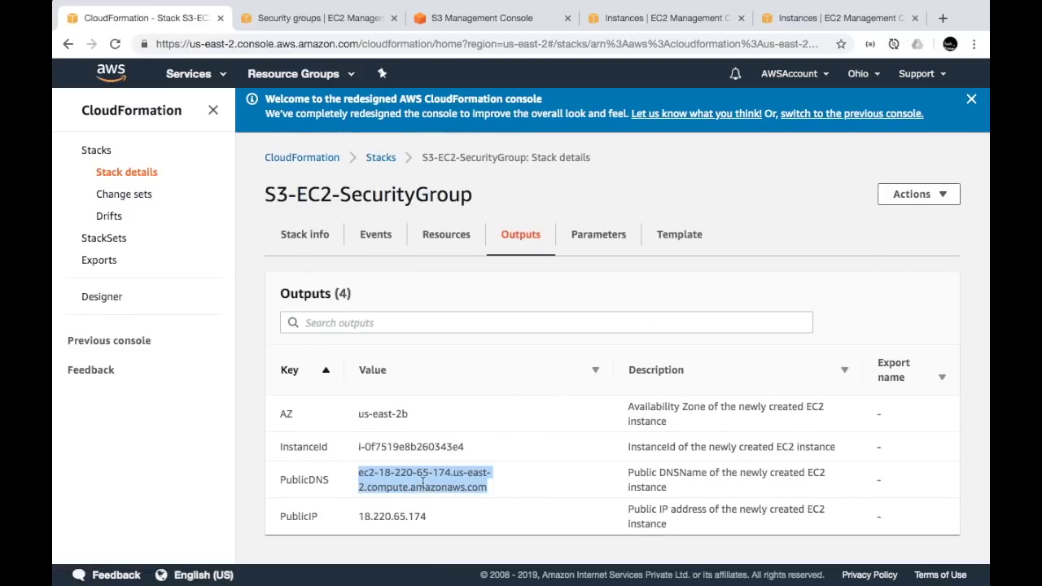
triple_click(394, 517)
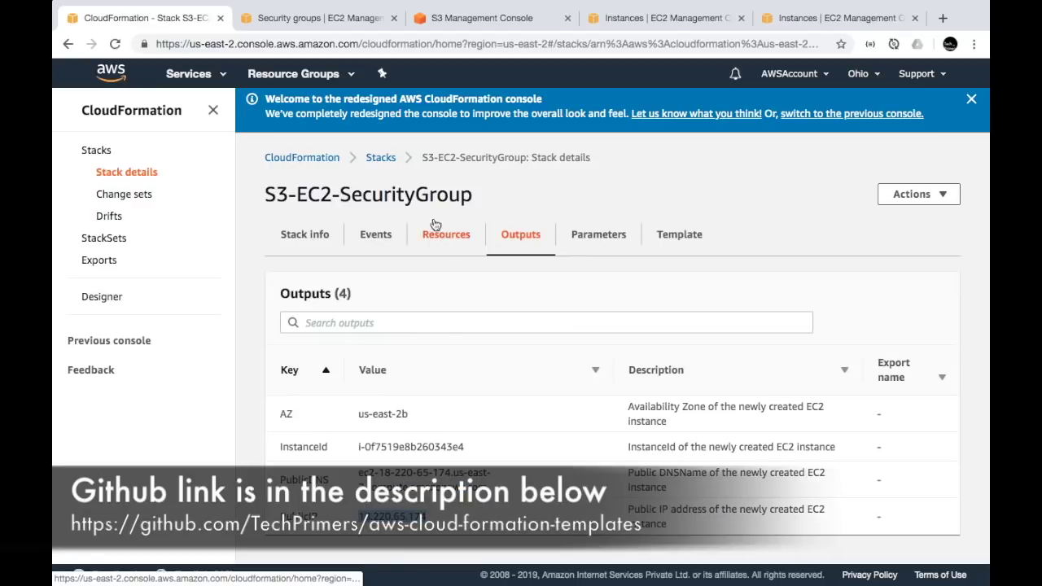
- Delete the S3-EC2-SecurityGroup stack from the list of stacks and confirm the deletion
left_click(382, 158)
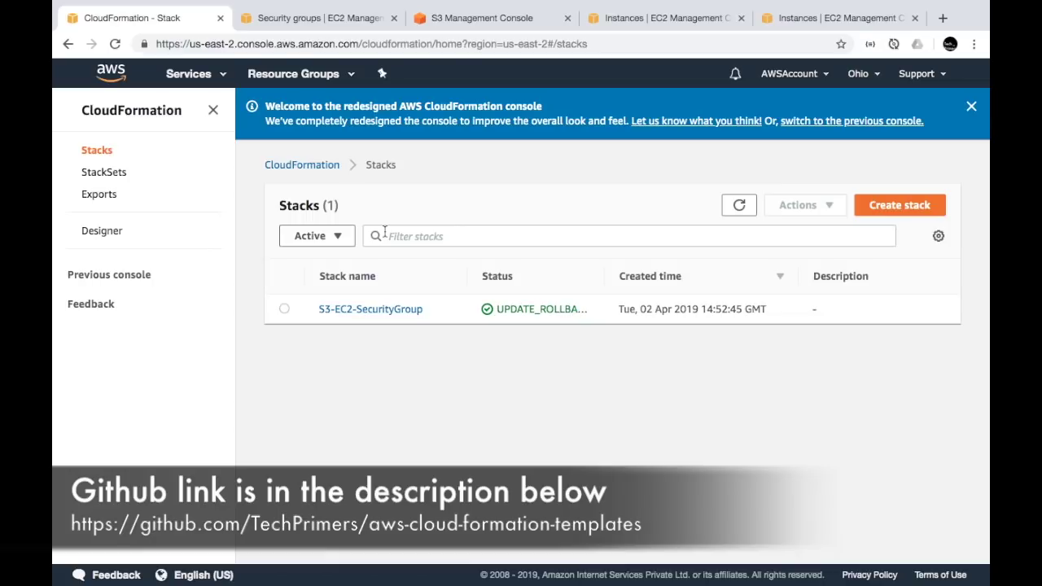
left_click(284, 308)
left_click(828, 205)
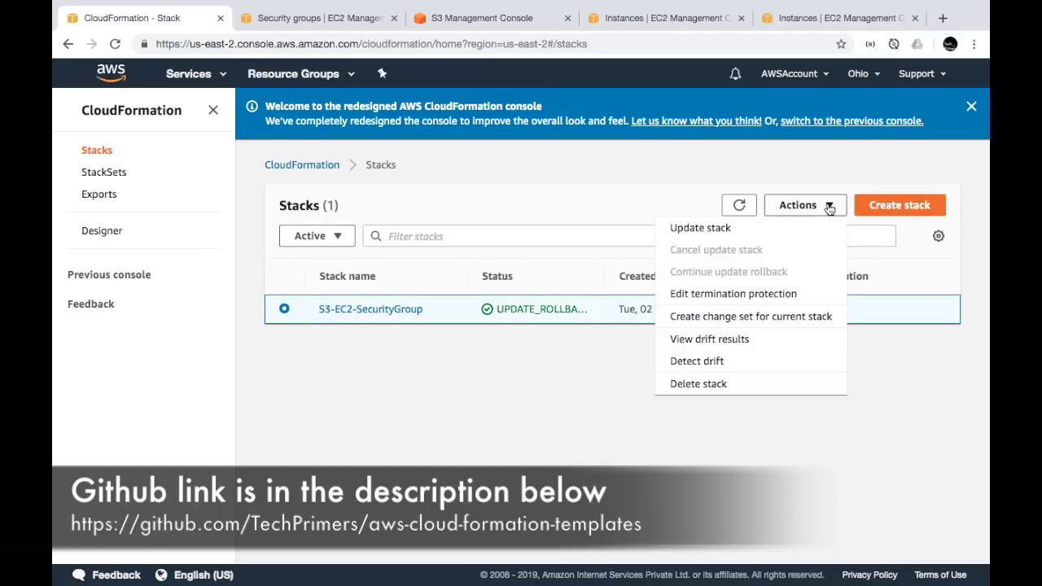
left_click(730, 390)
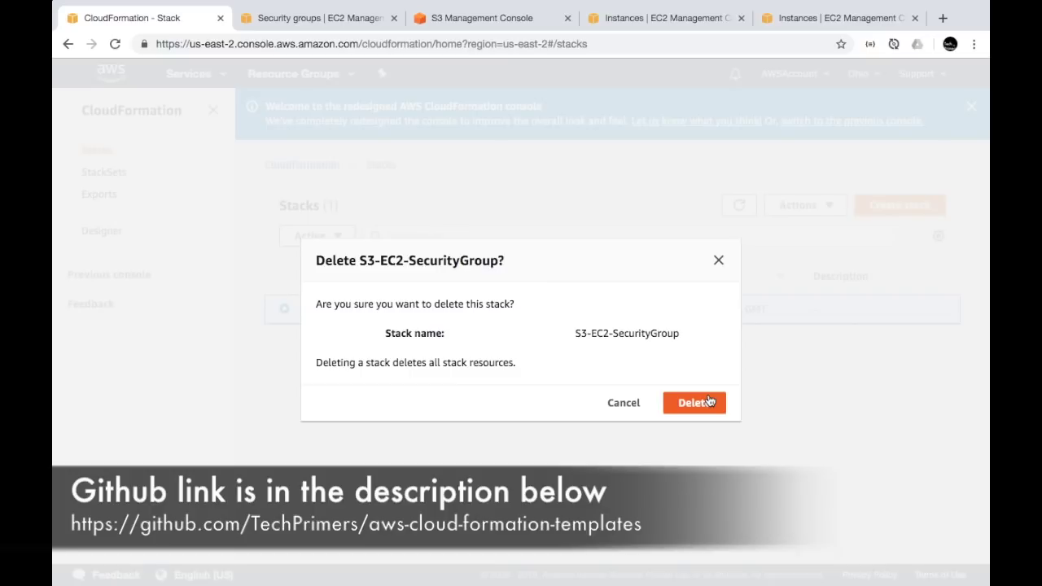
left_click(695, 402)
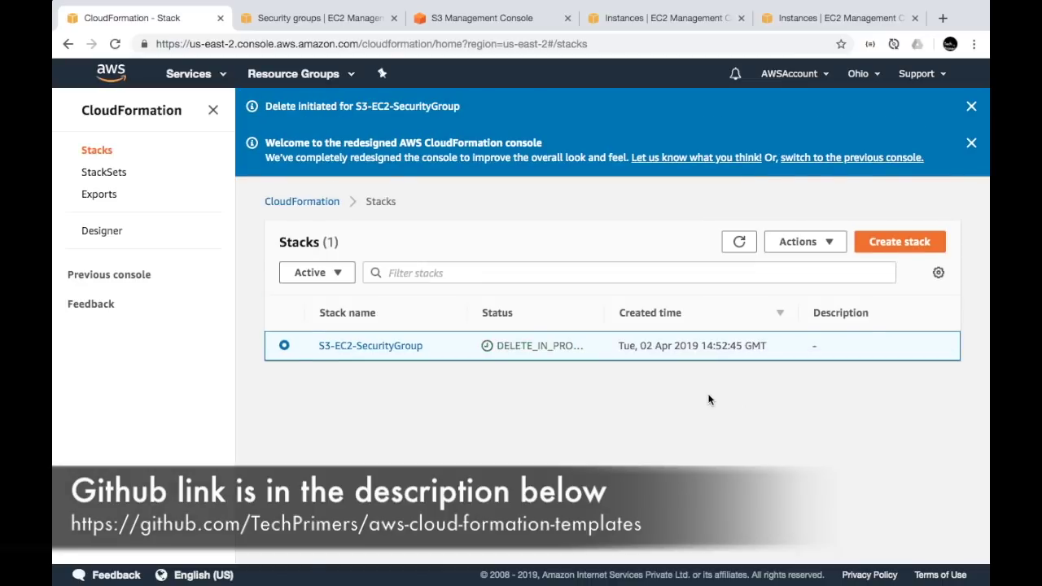
- Check the state of the stack's instance in the EC2 instances list, clearing the instance ID filter and refreshing the list
left_click(651, 19)
left_click(914, 118)
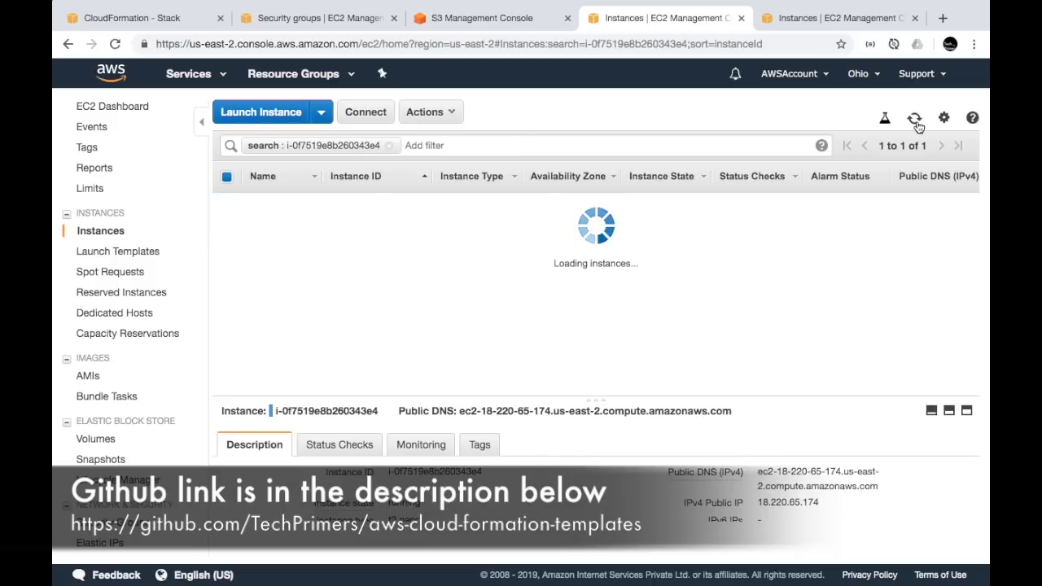
left_click(389, 147)
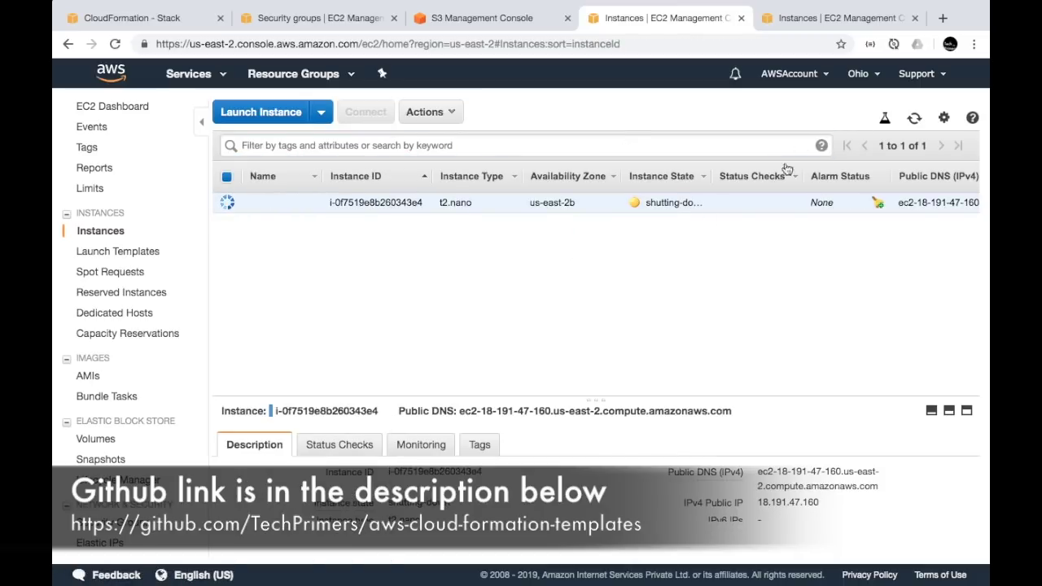
left_click(913, 122)
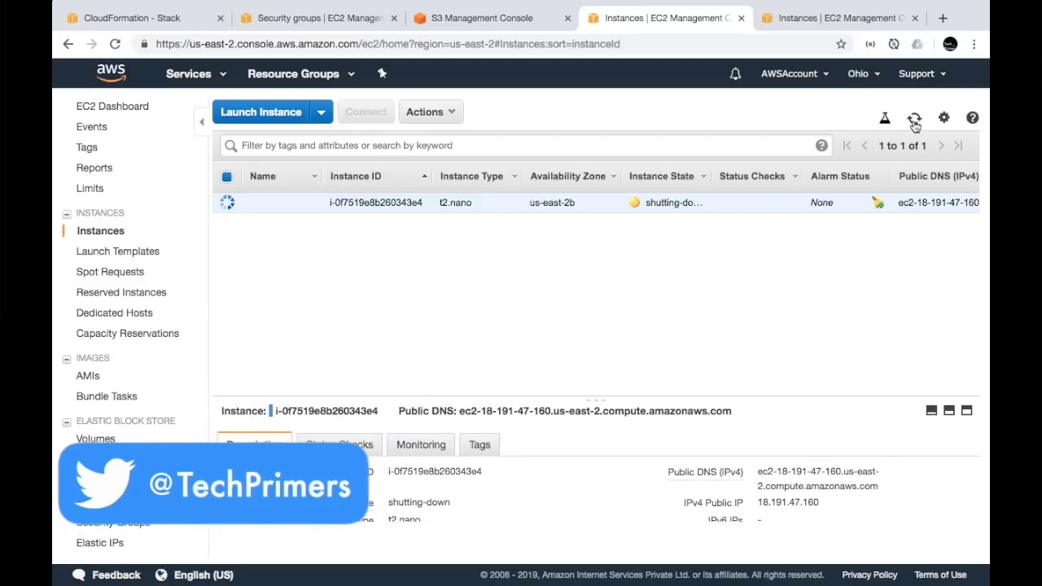
- Return to CloudFormation, refresh the stacks, and check the outputs and deletion events of the S3-EC2-SecurityGroup stack
mouse_move(159, 18)
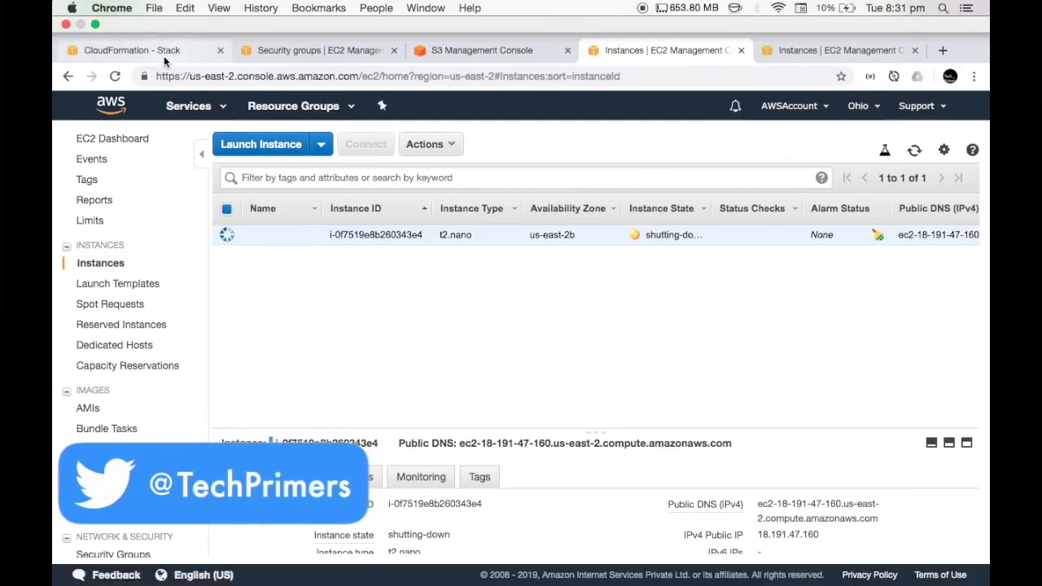
left_click(163, 55)
left_click(738, 242)
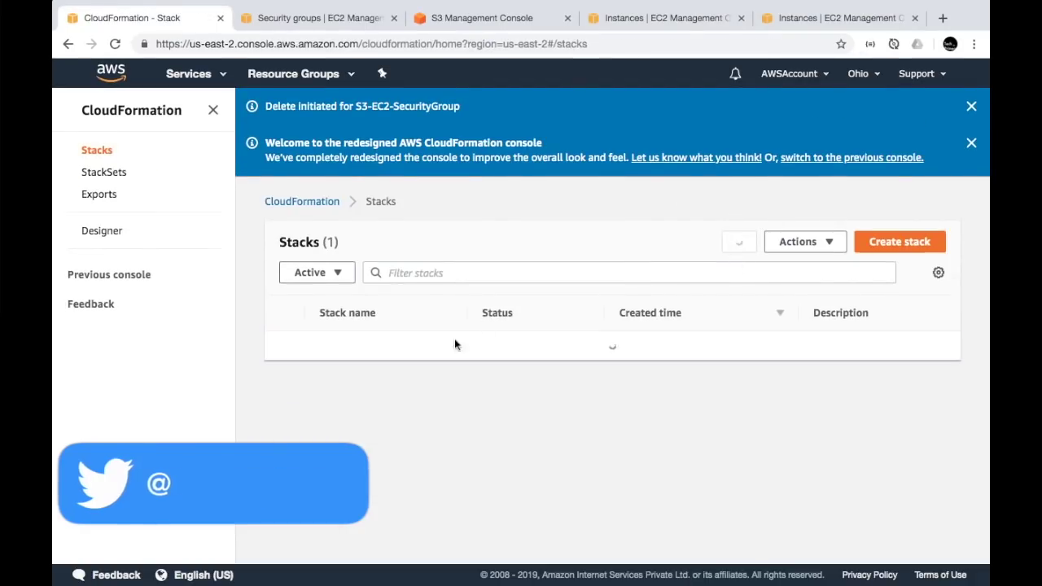
left_click(406, 344)
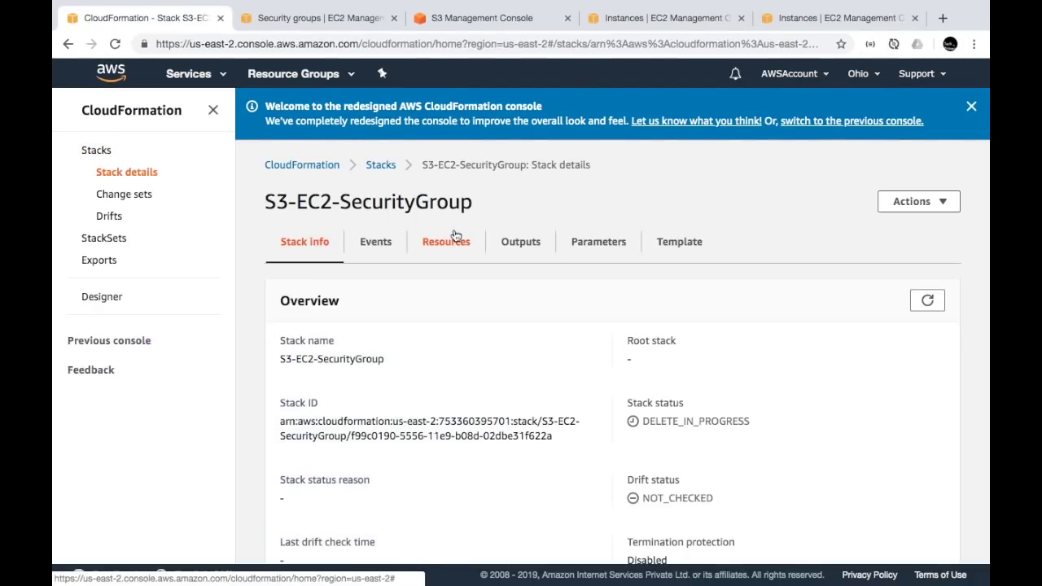
left_click(507, 242)
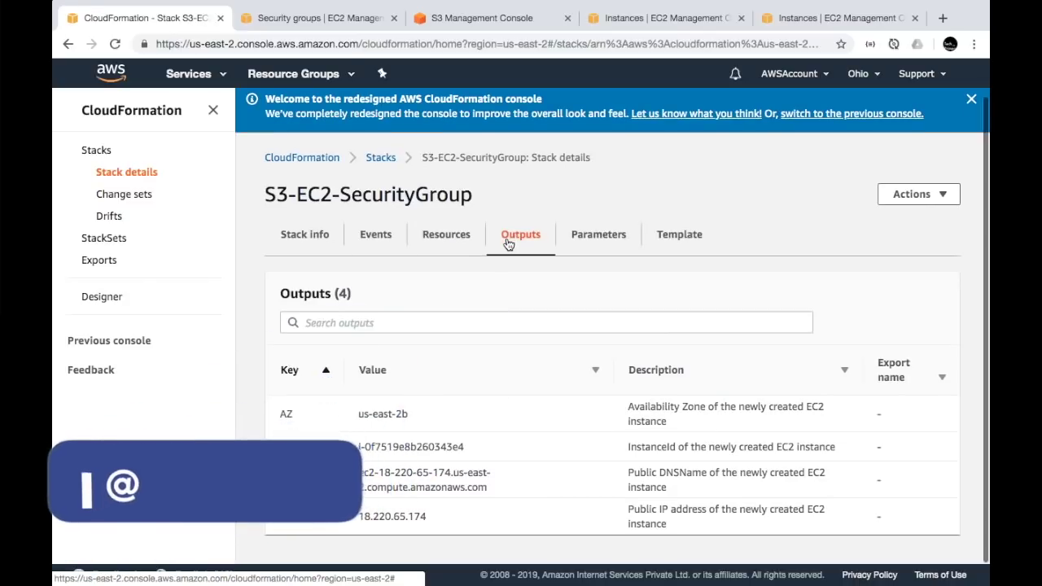
left_click(375, 241)
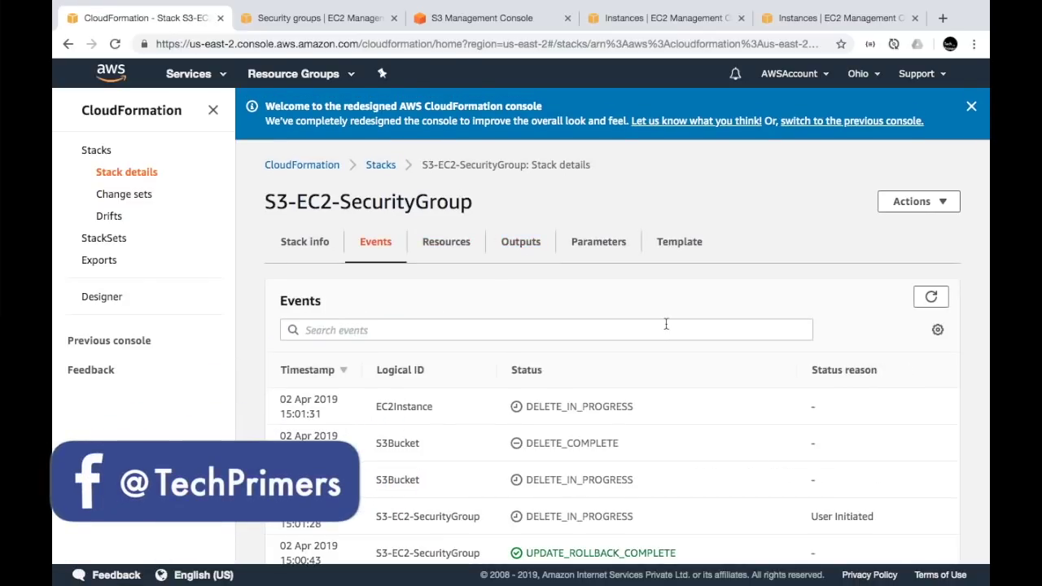